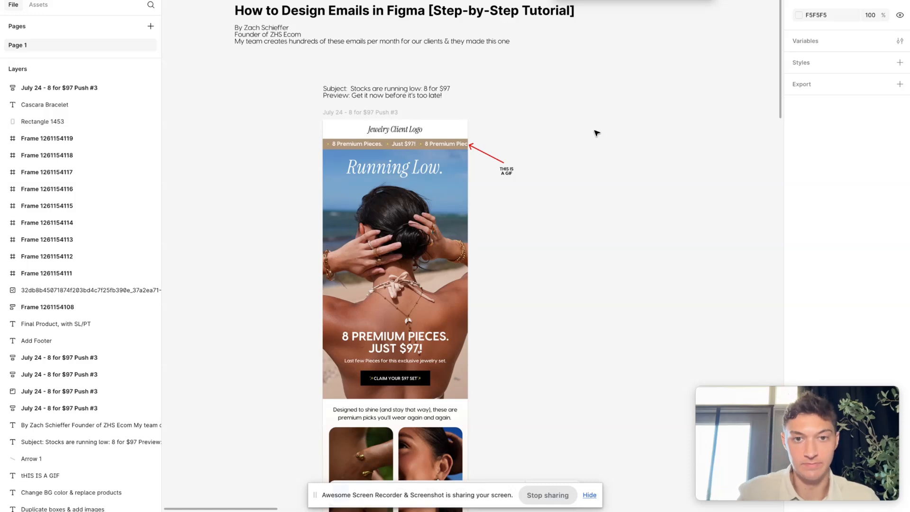
Review the finished jewelry email from header to footer and the first build stages, from the empty frame to the added logo
scroll(597, 133, down, 15)
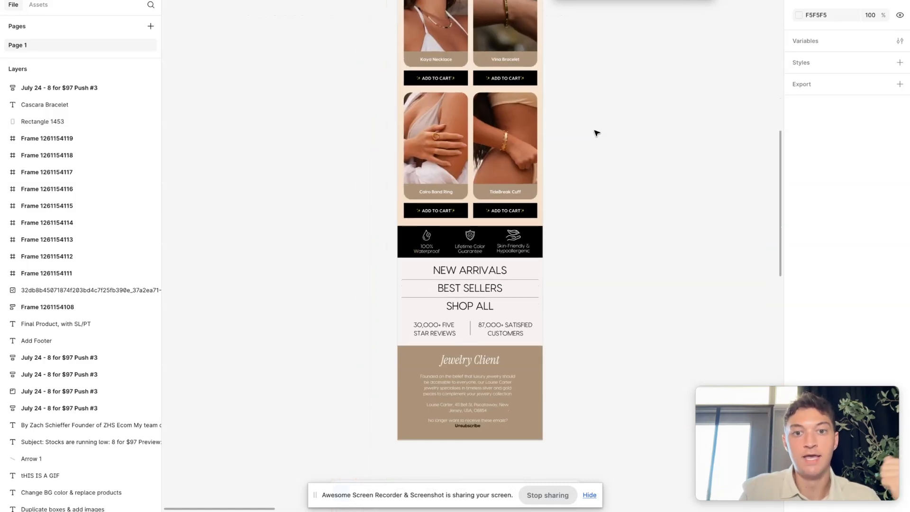
right_click(596, 133)
scroll(585, 118, up, 15)
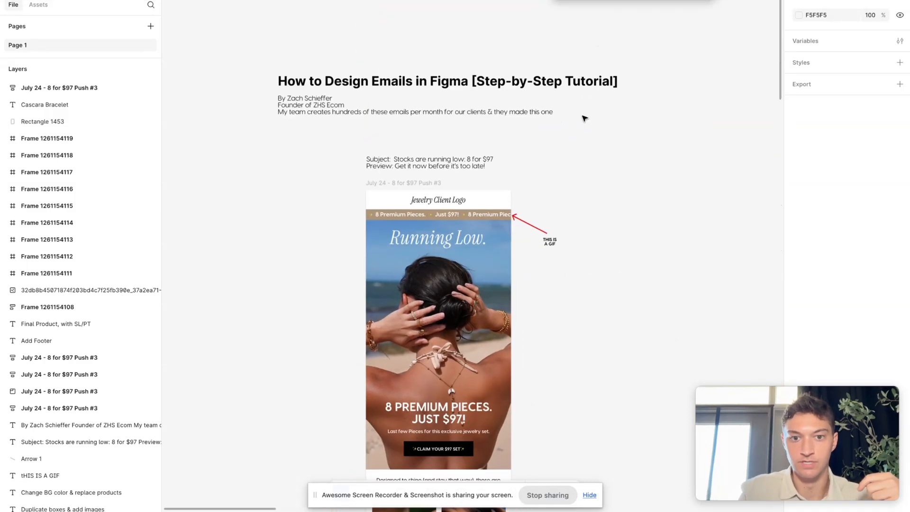
scroll(585, 118, right, 12)
scroll(584, 118, down, 5)
scroll(584, 118, right, 3)
scroll(584, 118, down, 2)
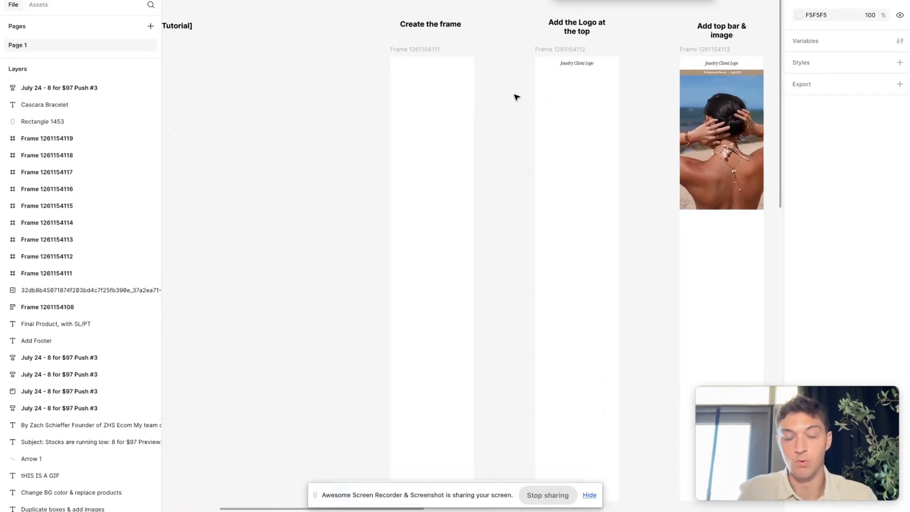
scroll(517, 97, up, 2)
scroll(439, 114, right, 5)
scroll(439, 114, up, 1)
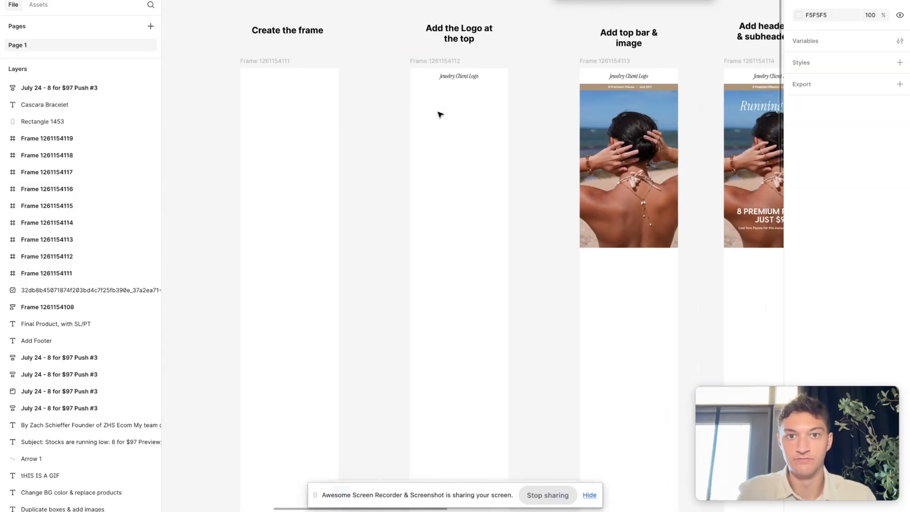
scroll(461, 77, up, 5)
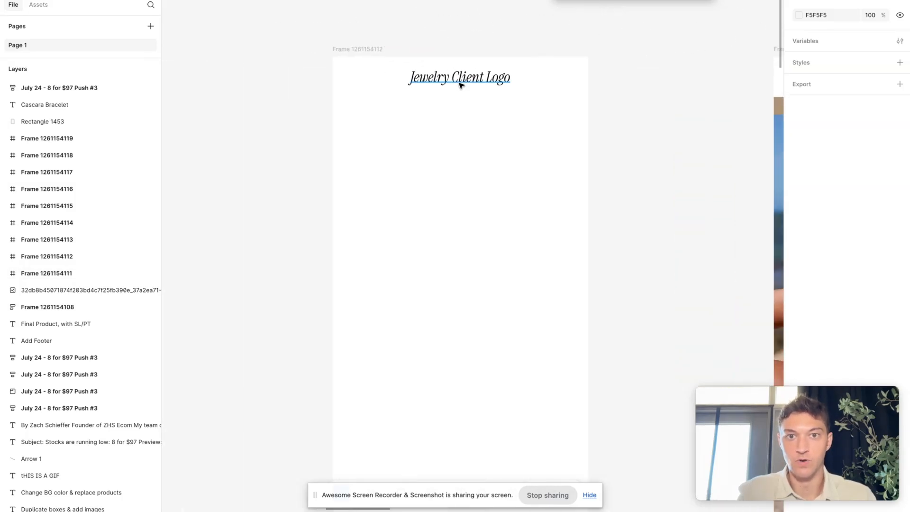
scroll(461, 85, down, 3)
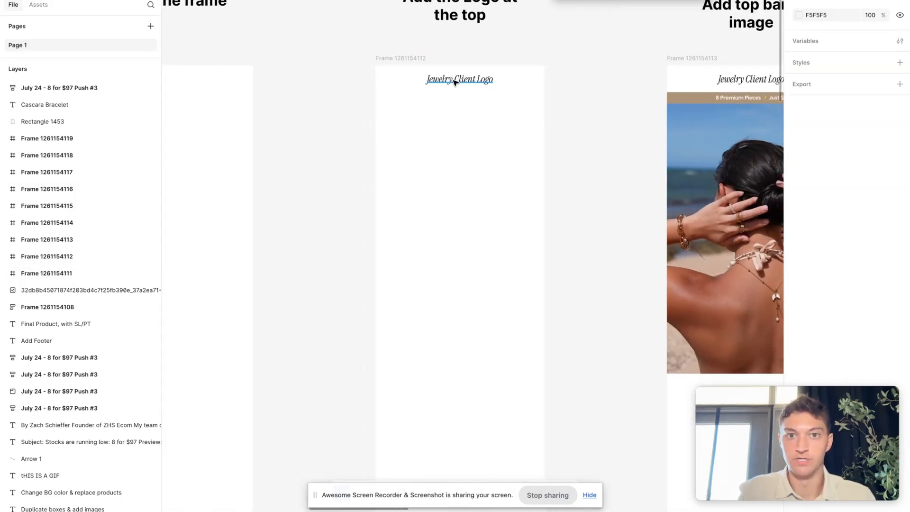
Inspect the properties of the logo text in the second stage frame and of the top bar and its text in the third
click(455, 83)
scroll(463, 87, right, 6)
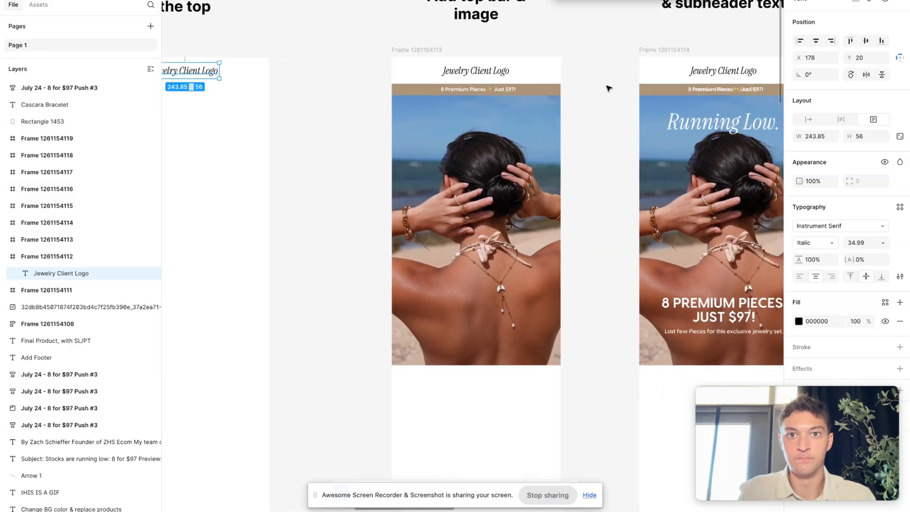
click(530, 94)
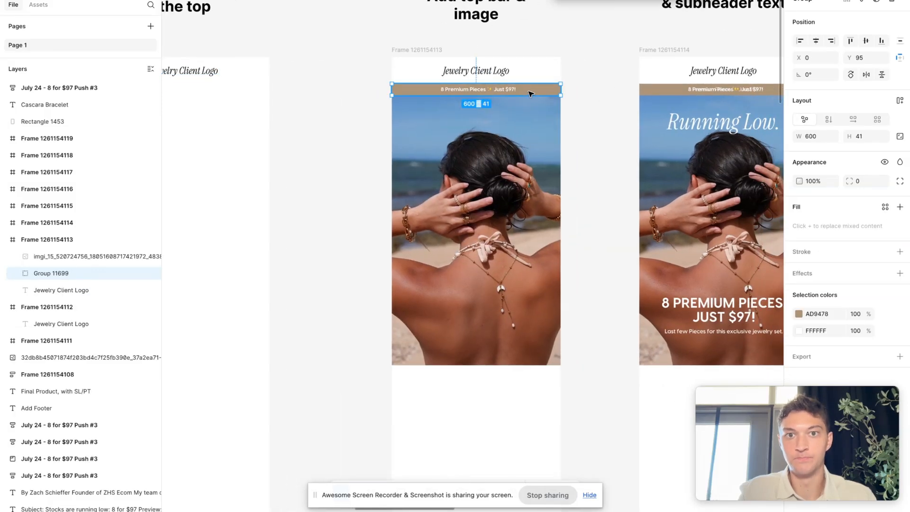
double_click(503, 90)
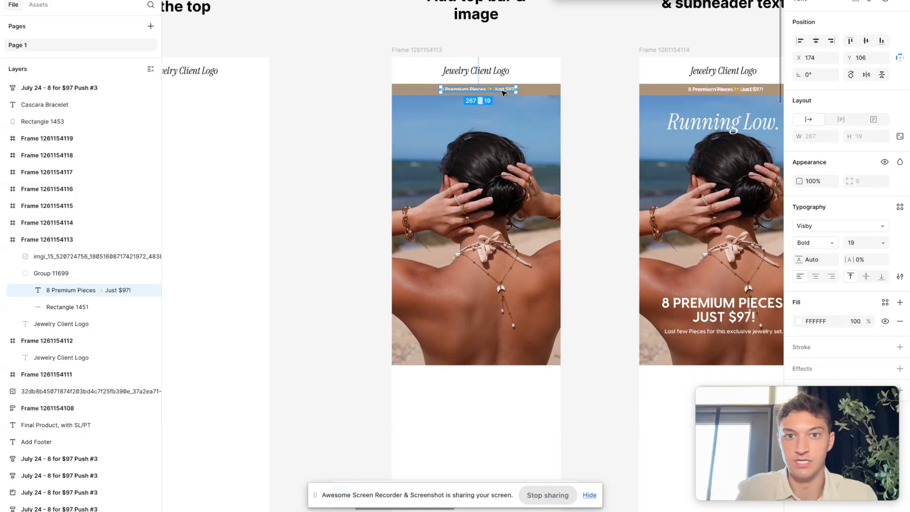
Inspect the GIF fill of the scrolling banner in the finished email and play its preview
scroll(503, 90, left, 10)
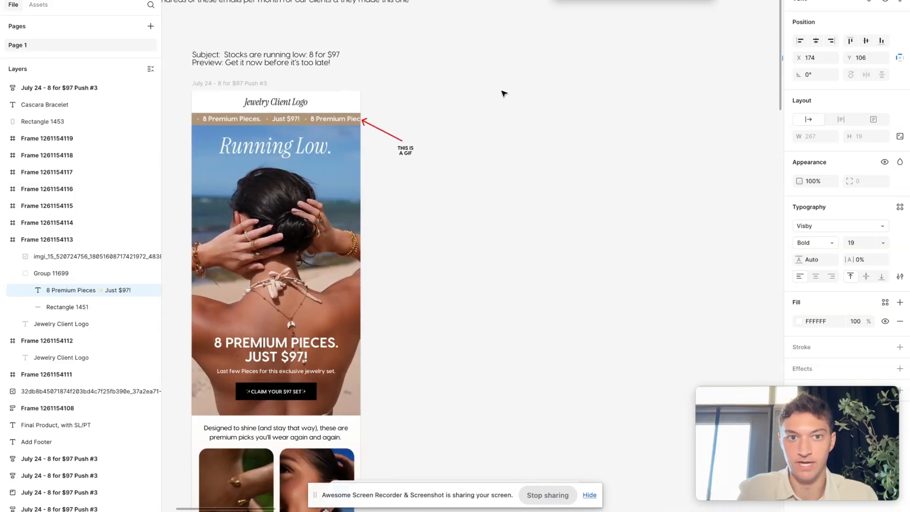
click(413, 101)
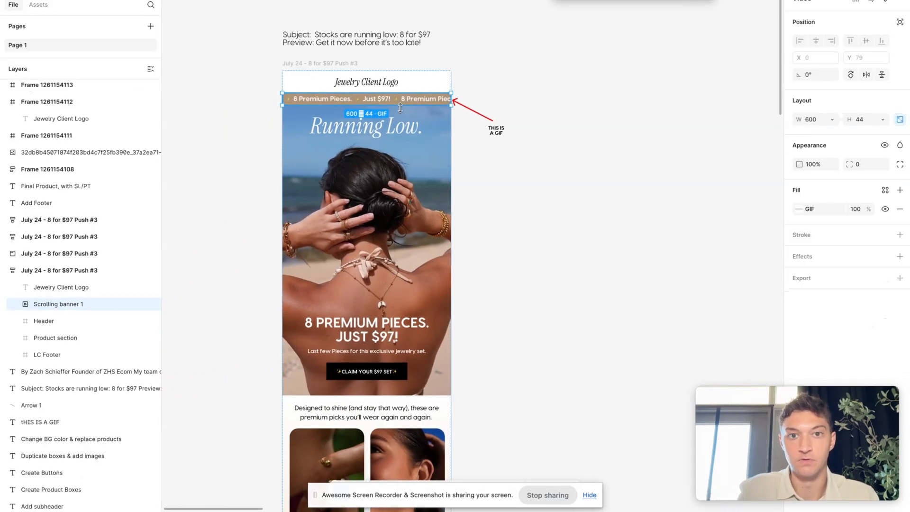
click(799, 209)
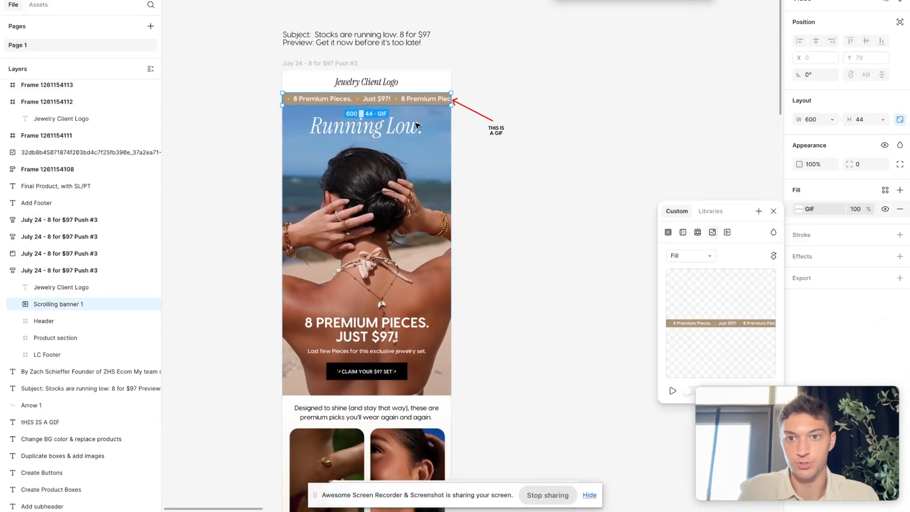
click(673, 391)
Delete the duplicate banner text overlapping the top bar in the header and subheader text stage frame
scroll(525, 250, right, 15)
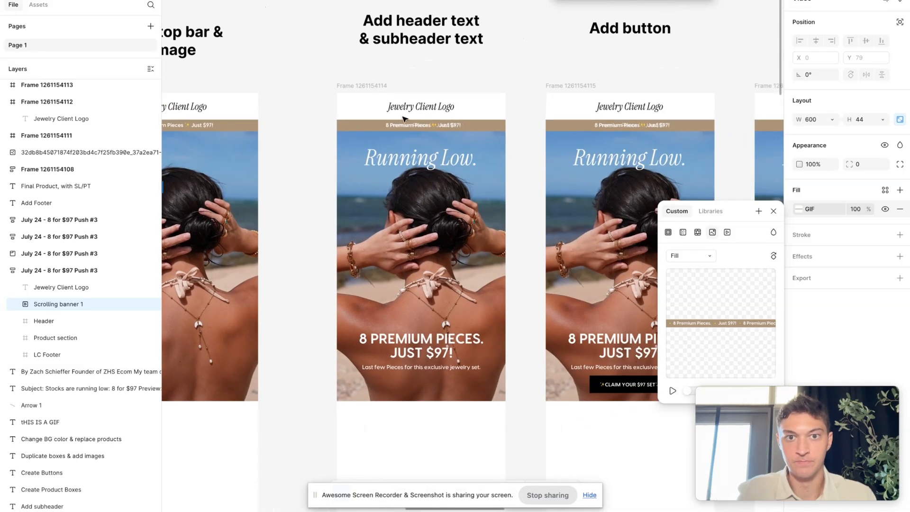
click(407, 126)
key(Delete)
scroll(474, 142, down, 2)
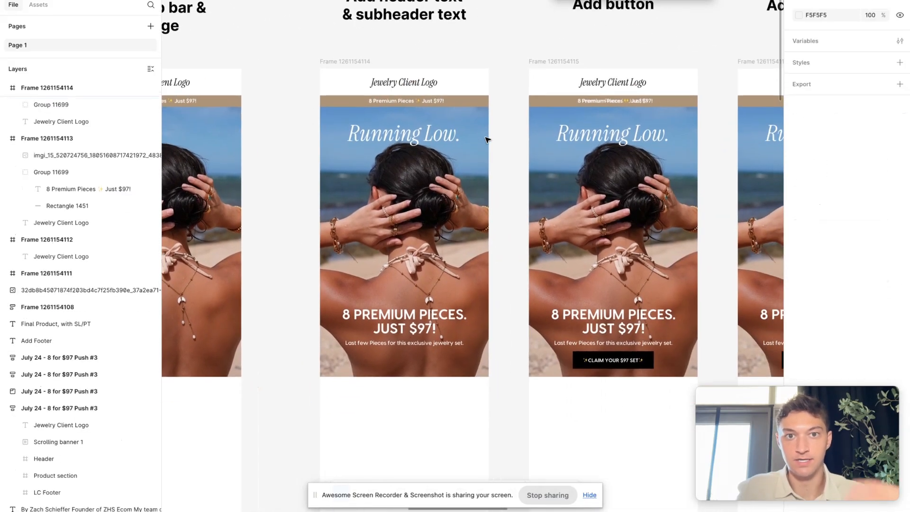
Examine the build stages for the claim button, the subheader, the product box and its Add to Cart button
scroll(485, 311, right, 5)
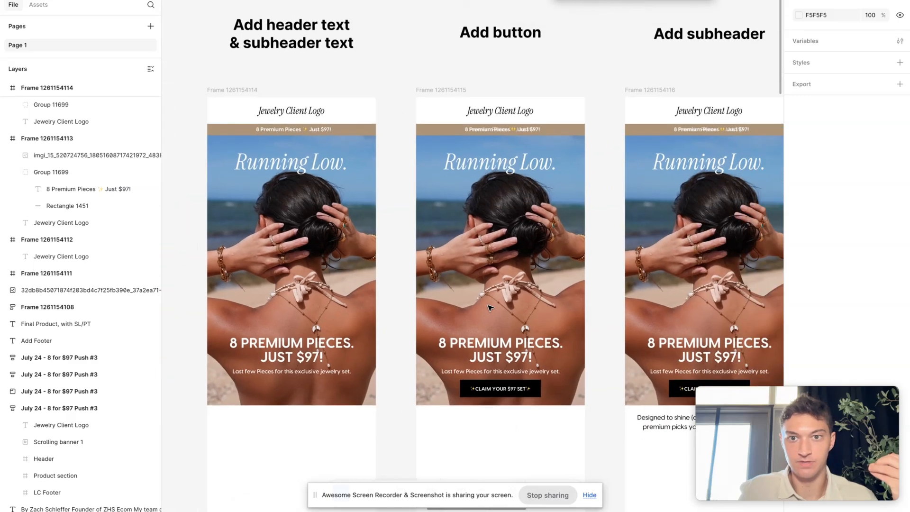
scroll(535, 325, right, 8)
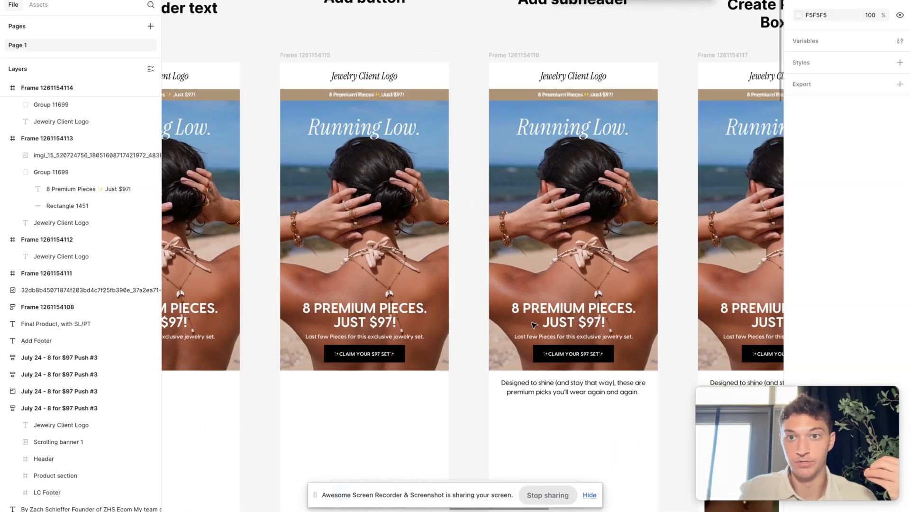
scroll(508, 380, right, 4)
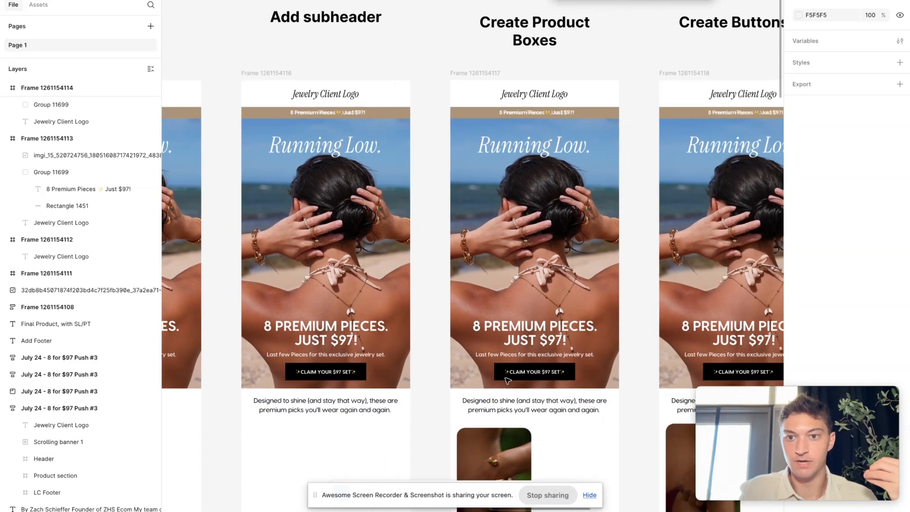
scroll(507, 381, left, 5)
scroll(508, 380, down, 3)
scroll(508, 381, down, 3)
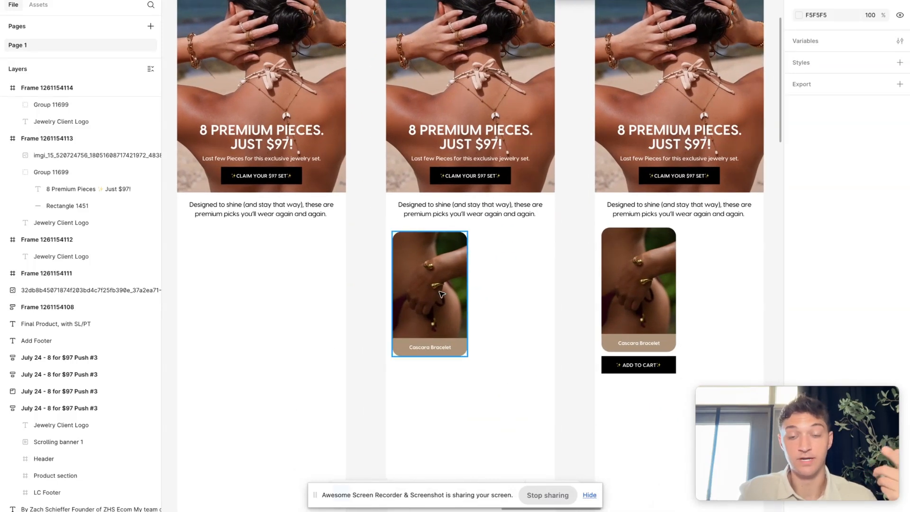
scroll(442, 294, right, 6)
scroll(441, 294, down, 1)
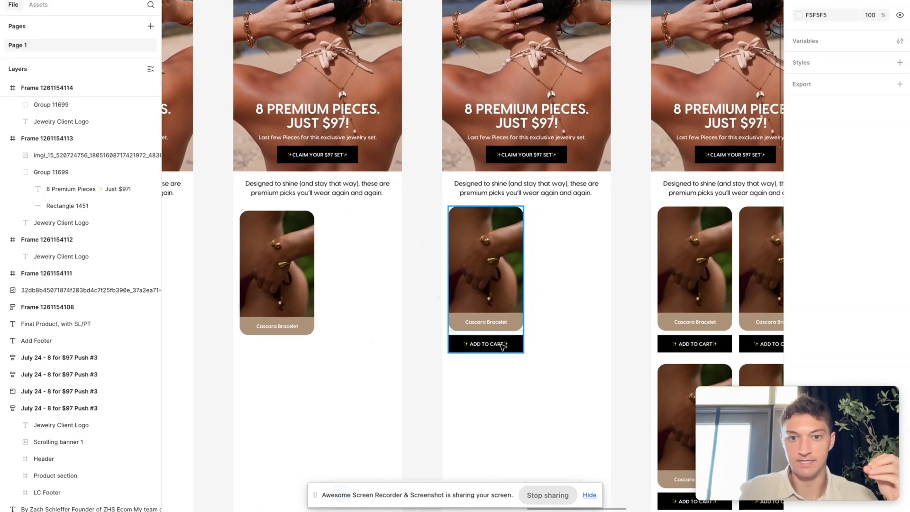
scroll(504, 348, right, 10)
scroll(504, 348, up, 1)
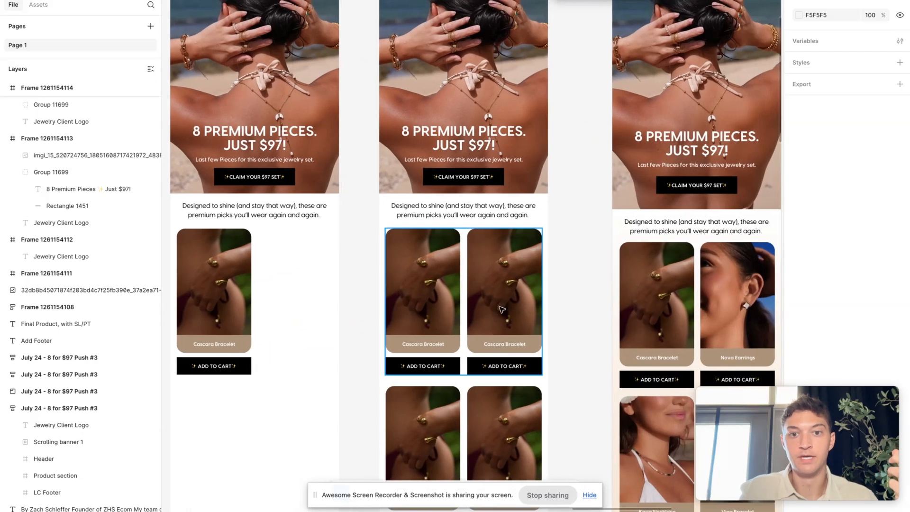
Compare the grid of duplicated product boxes with the stage showing replaced products and a new background color
scroll(535, 306, down, 10)
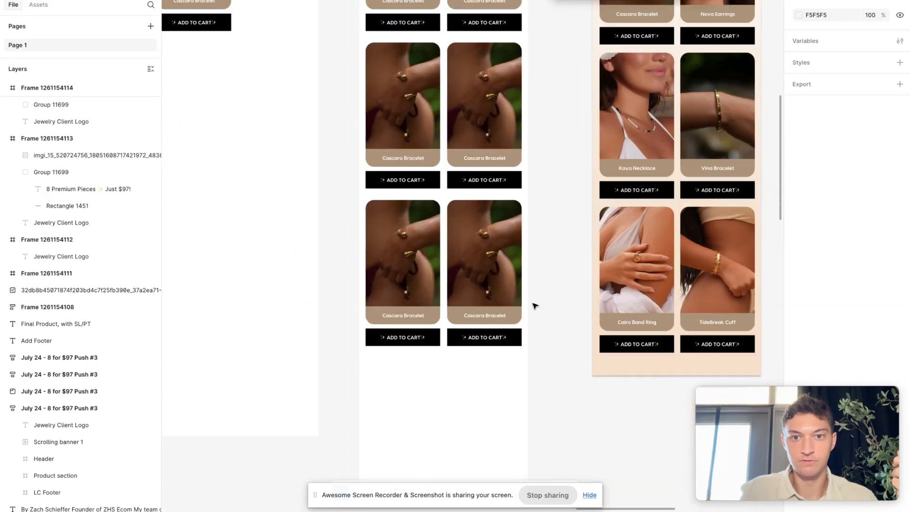
scroll(535, 305, up, 3)
scroll(535, 305, right, 5)
scroll(535, 306, up, 3)
scroll(535, 306, right, 4)
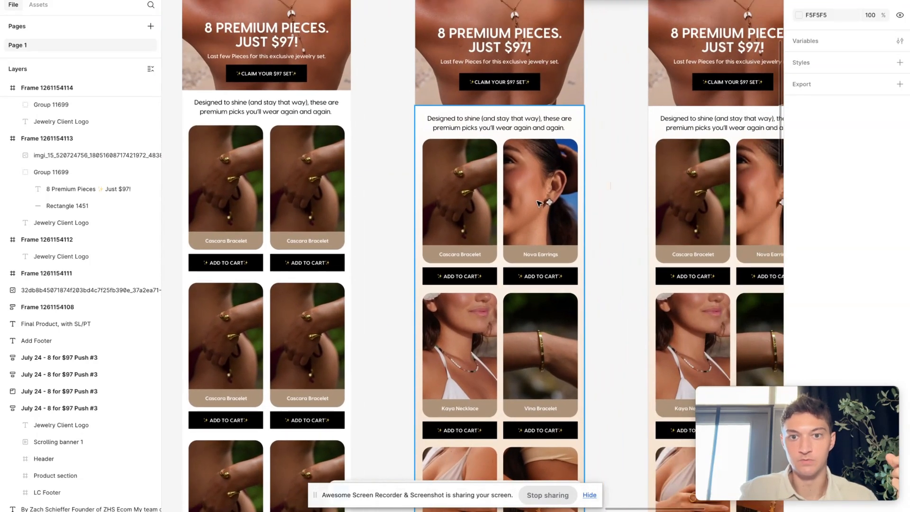
scroll(560, 307, down, 5)
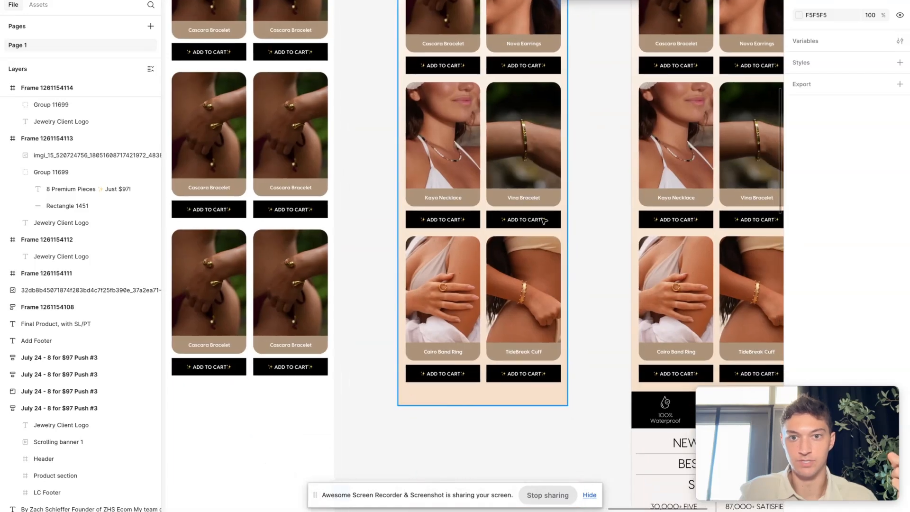
scroll(535, 199, up, 3)
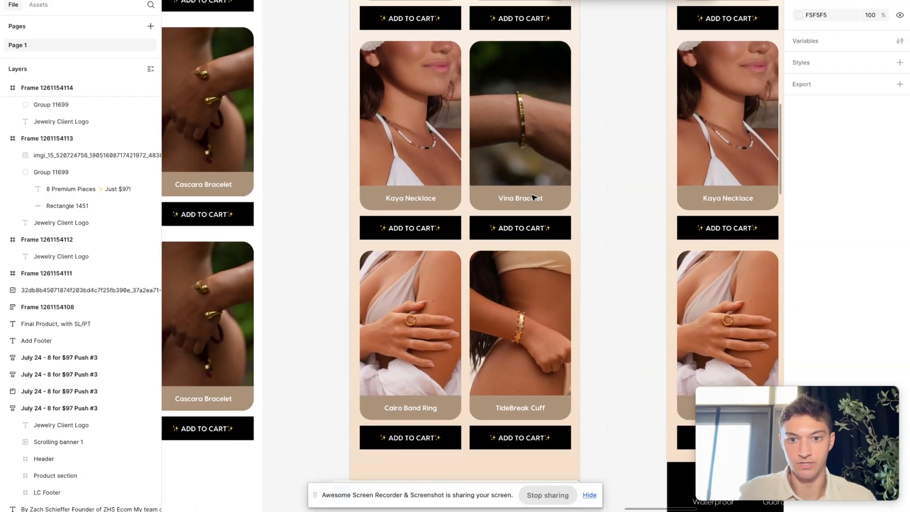
scroll(534, 198, down, 5)
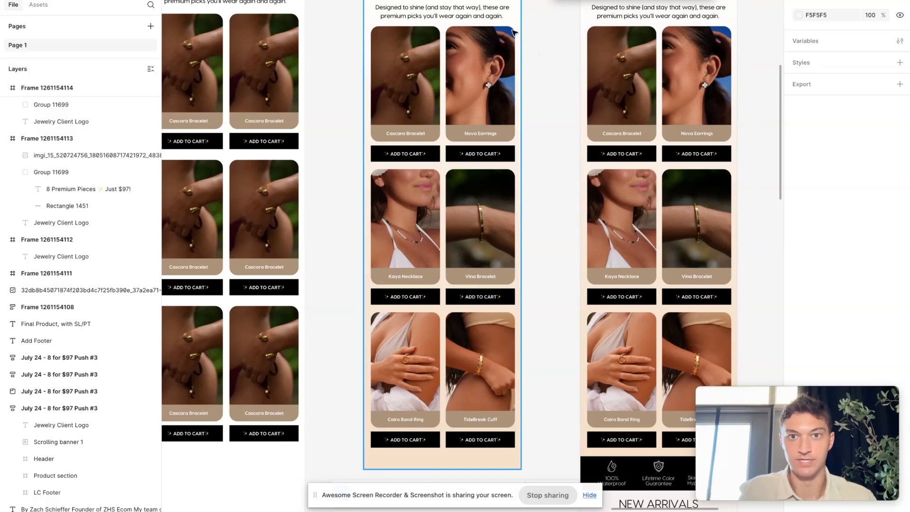
Examine the footer stage and the final email with subject line and preview text on the dark background
scroll(538, 65, up, 5)
scroll(515, 33, up, 3)
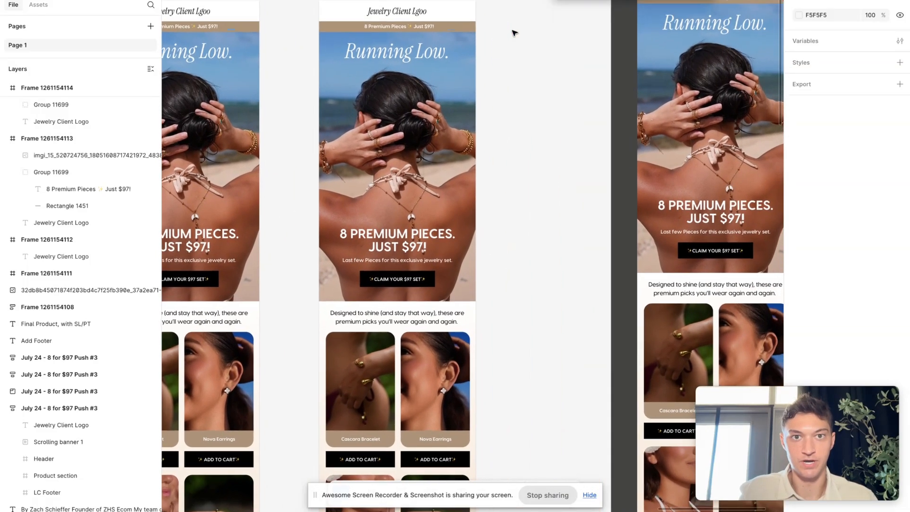
scroll(514, 33, down, 6)
scroll(515, 33, down, 7)
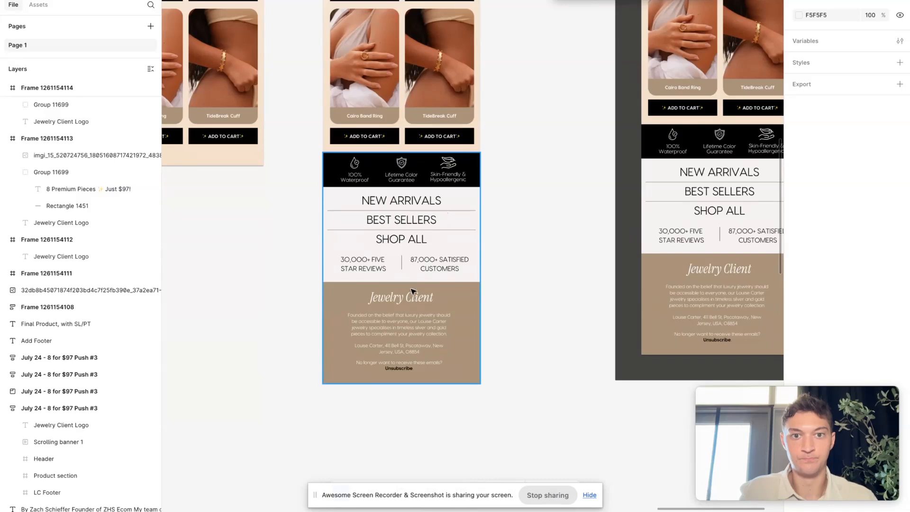
scroll(404, 195, up, 15)
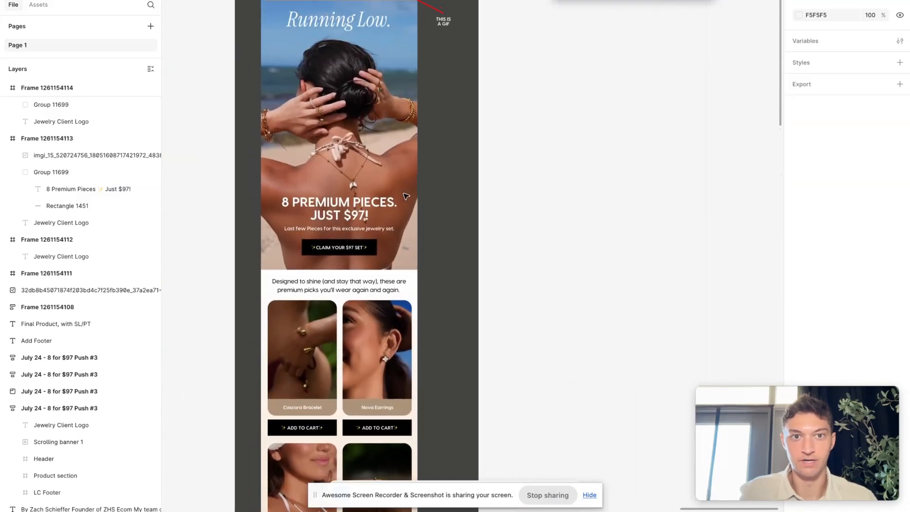
scroll(408, 147, up, 2)
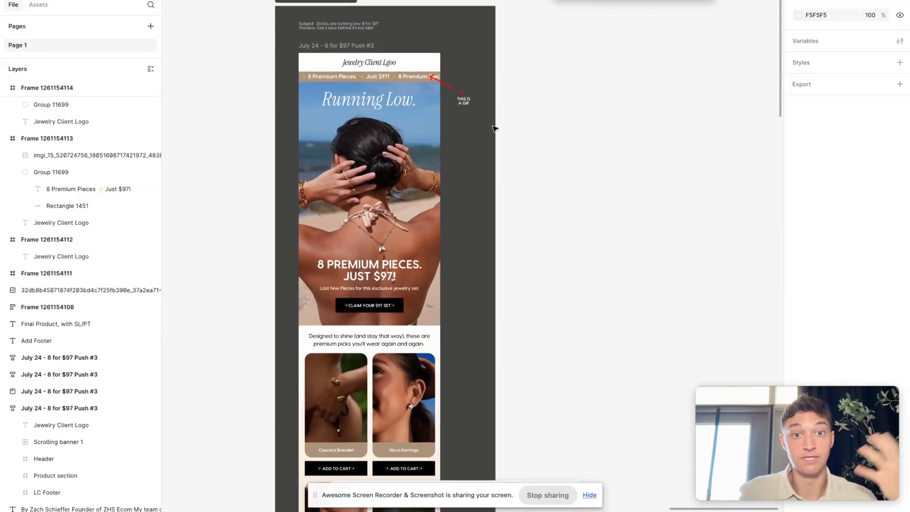
scroll(506, 133, down, 12)
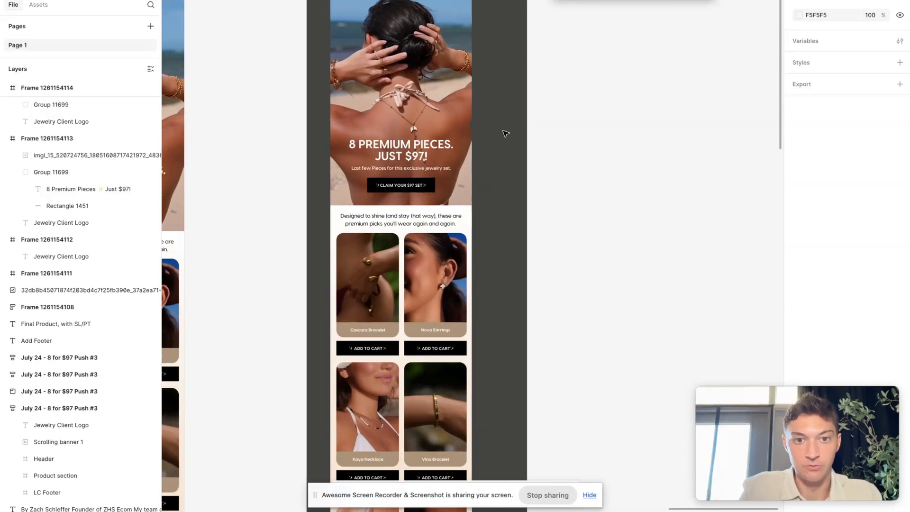
scroll(505, 132, down, 10)
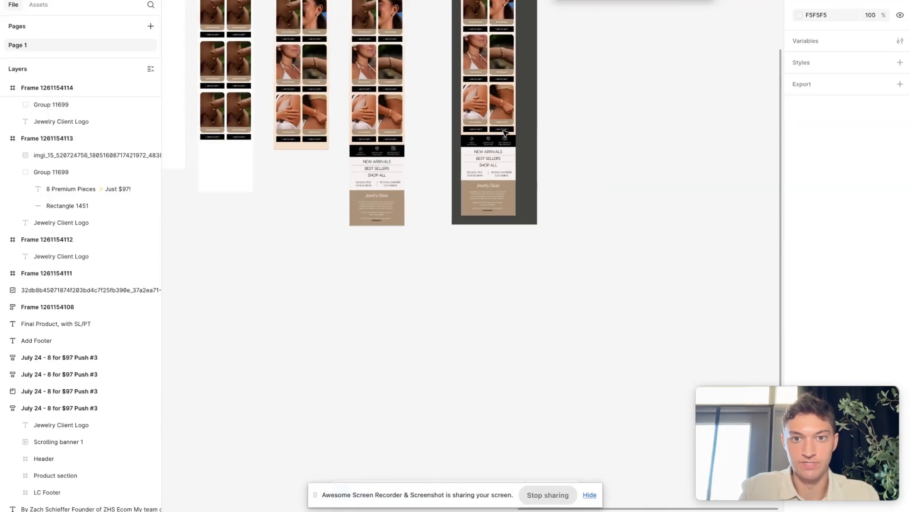
Draw a new frame about 750 × 3521 in the empty canvas space beside the finished email
scroll(505, 134, down, 5)
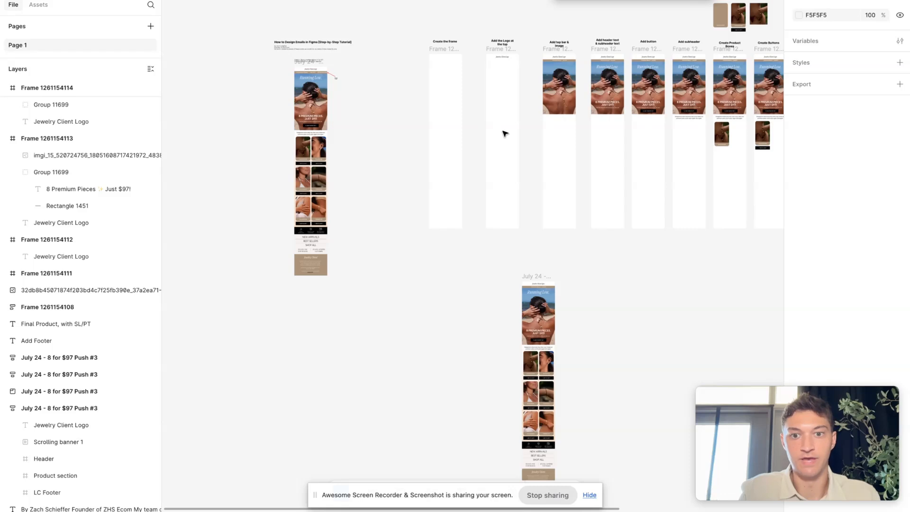
scroll(506, 134, up, 6)
scroll(506, 133, down, 2)
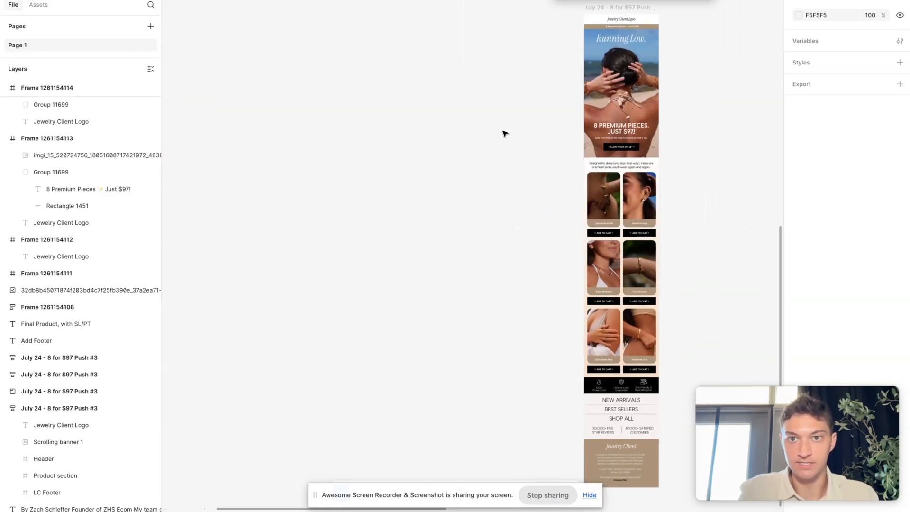
scroll(530, 60, right, 3)
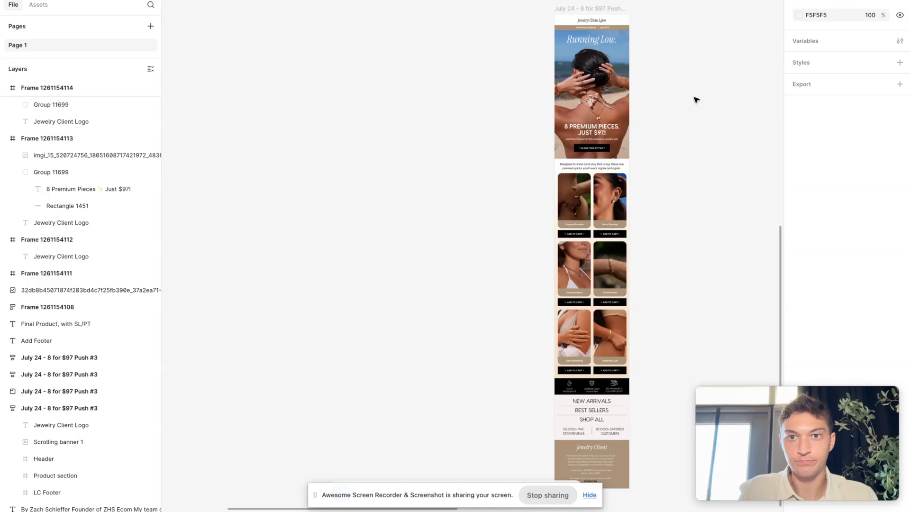
key(f)
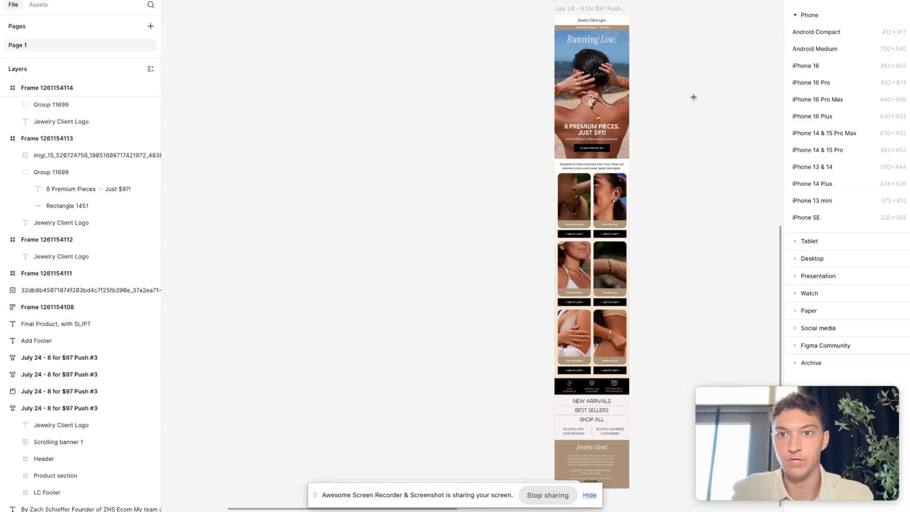
mouse_move(379, 15)
mouse_down()
mouse_move(457, 433)
mouse_move(472, 461)
mouse_move(472, 453)
mouse_up()
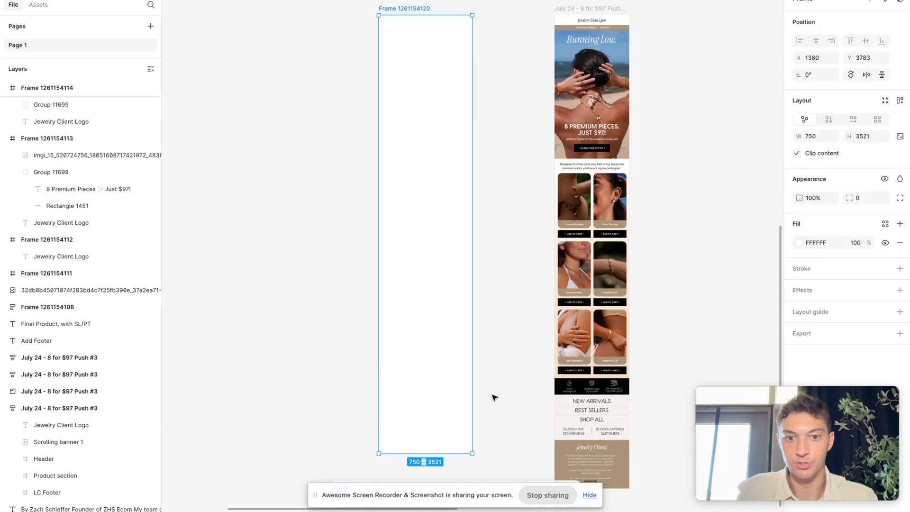
Set the new frame's width to 600 and extend its height to about 3826, slightly past the finished email's footer
scroll(493, 395, right, 2)
click(816, 138)
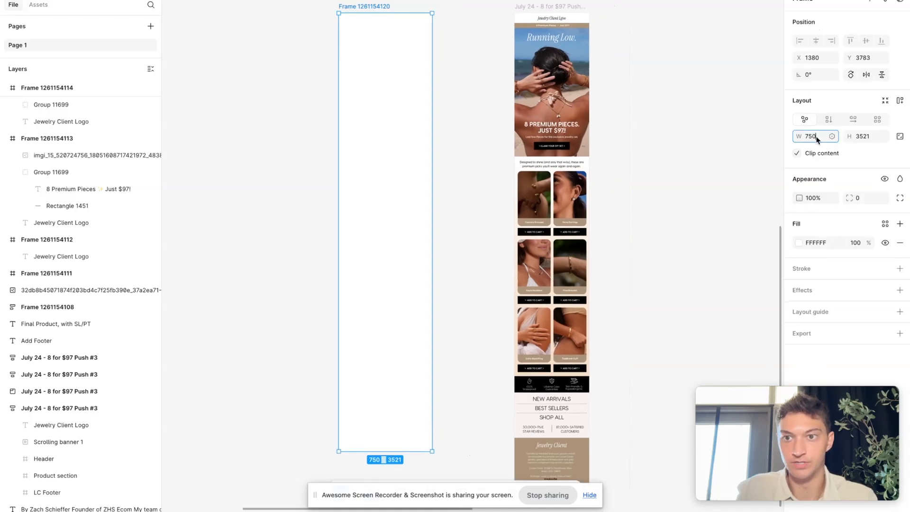
text(600)
key(Return)
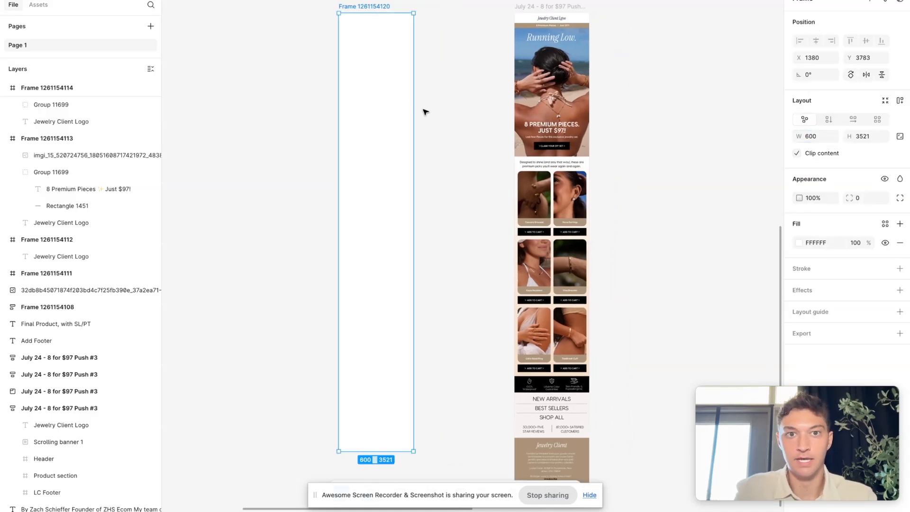
scroll(458, 125, down, 2)
drag(406, 406, 423, 448)
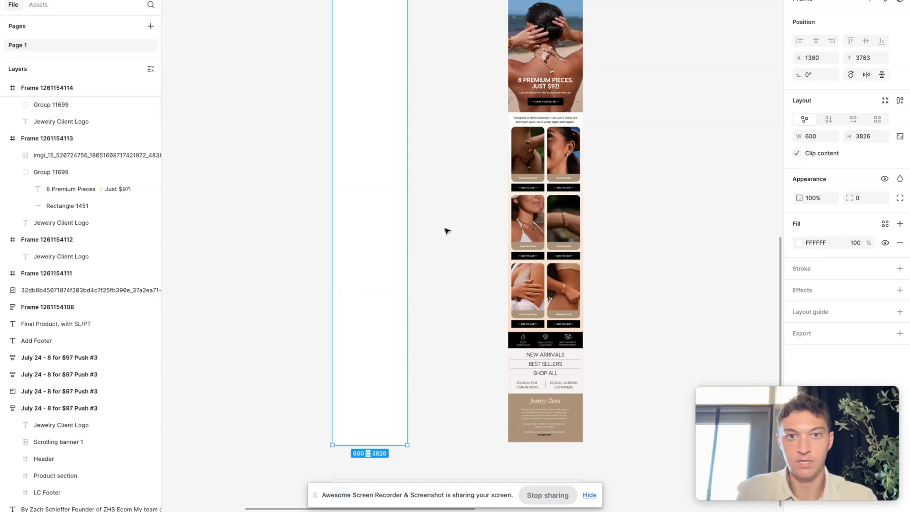
Duplicate the logo text from the top of the finished email into the empty space between the two frames
scroll(446, 230, up, 2)
scroll(446, 230, right, 2)
scroll(321, 23, up, 5)
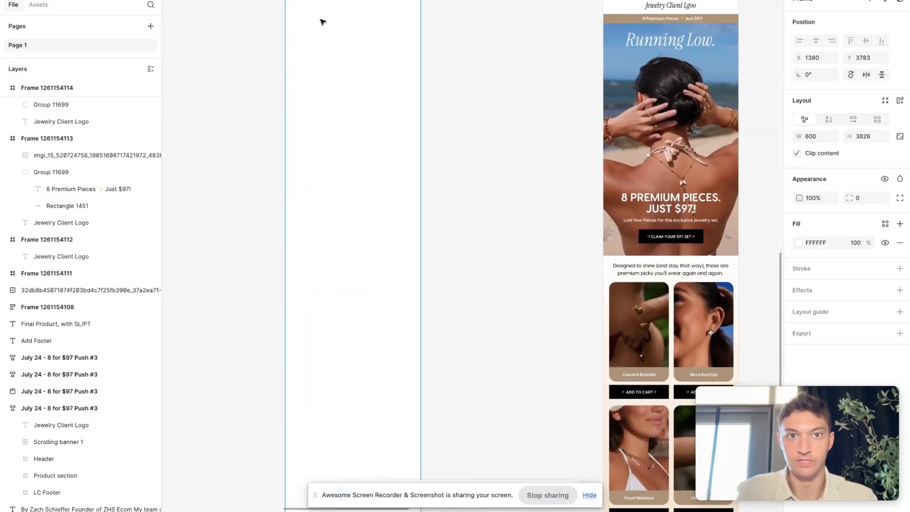
scroll(323, 22, down, 2)
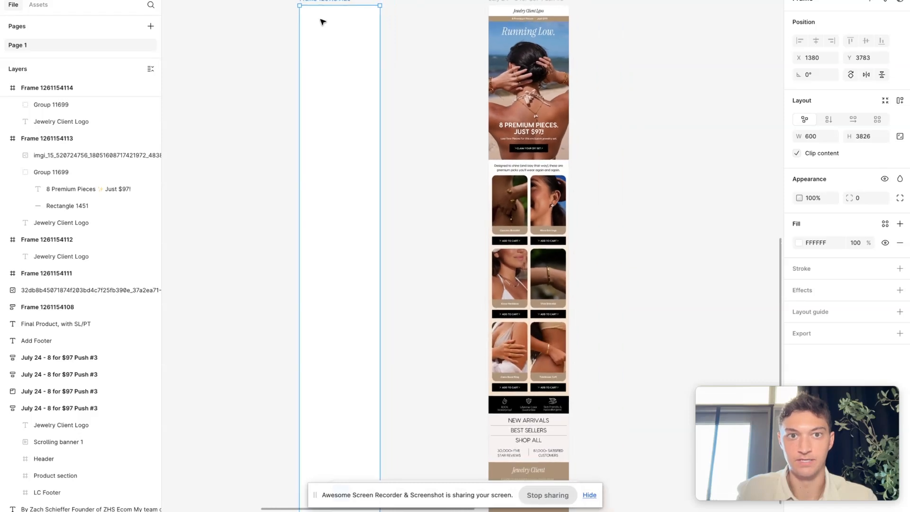
scroll(322, 22, up, 3)
scroll(322, 22, up, 2)
scroll(322, 23, right, 2)
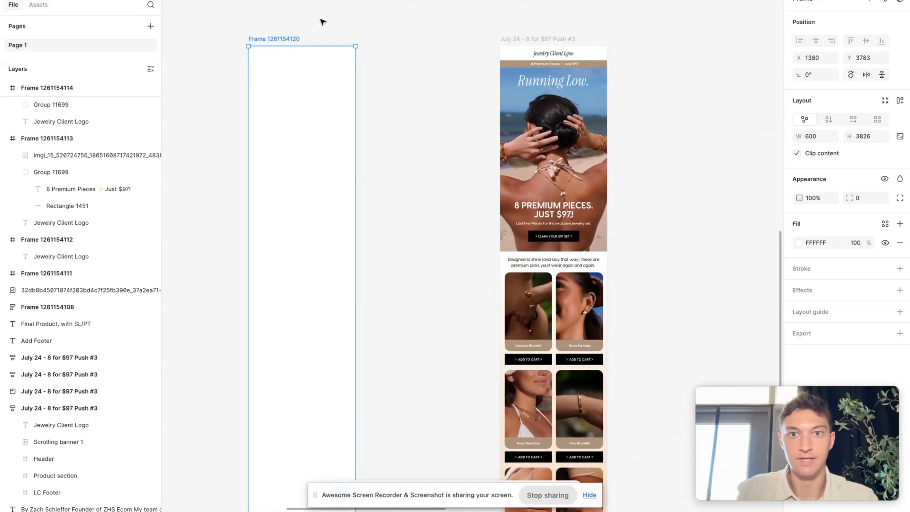
click(562, 54)
drag(562, 55, 396, 73)
Correct the duplicated logo text to read "Jewelry Client Logo"
double_click(398, 73)
double_click(410, 71)
text(Lgo)
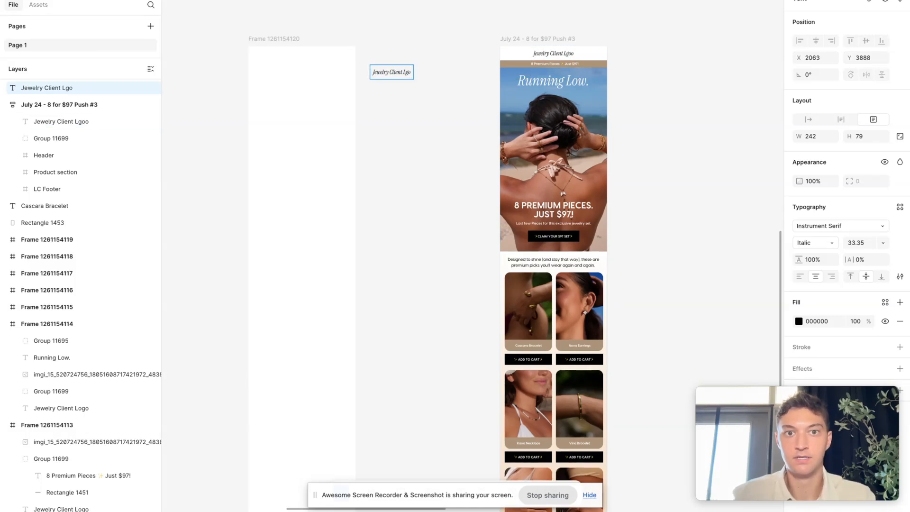
key(BackSpace)
key(BackSpace)
text(ogo)
key(Escape)
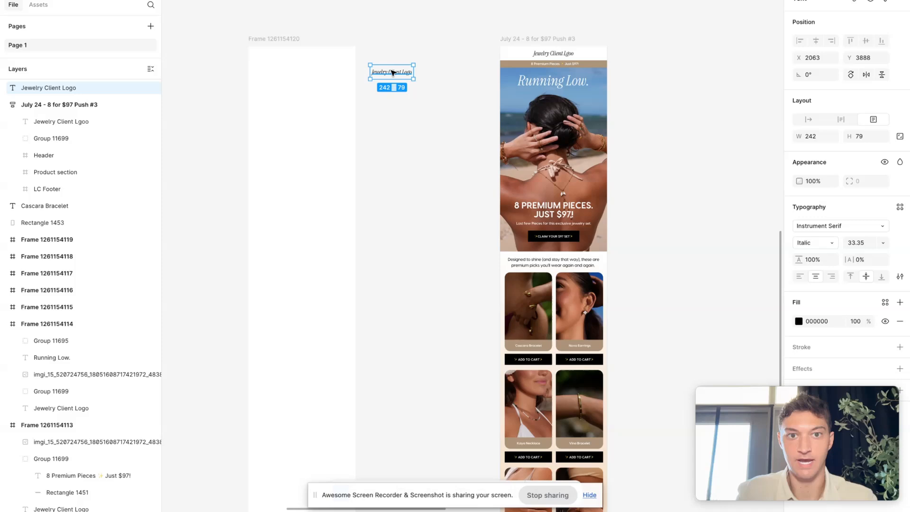
Place the corrected logo text horizontally centered near the top of the new frame
scroll(392, 73, up, 3)
drag(465, 89, 308, 59)
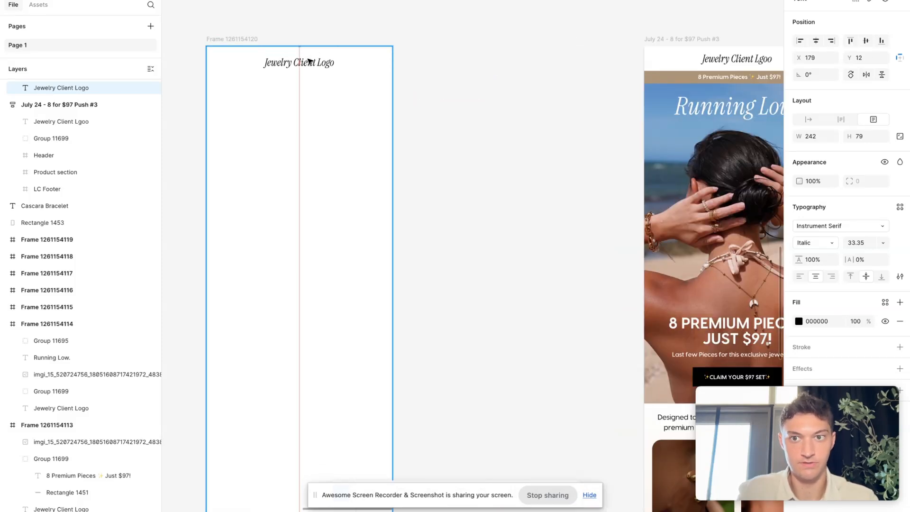
click(489, 55)
Draw a rectangle about 55 high, set its width to 600 and place it across the new frame just below the logo
scroll(490, 55, down, 3)
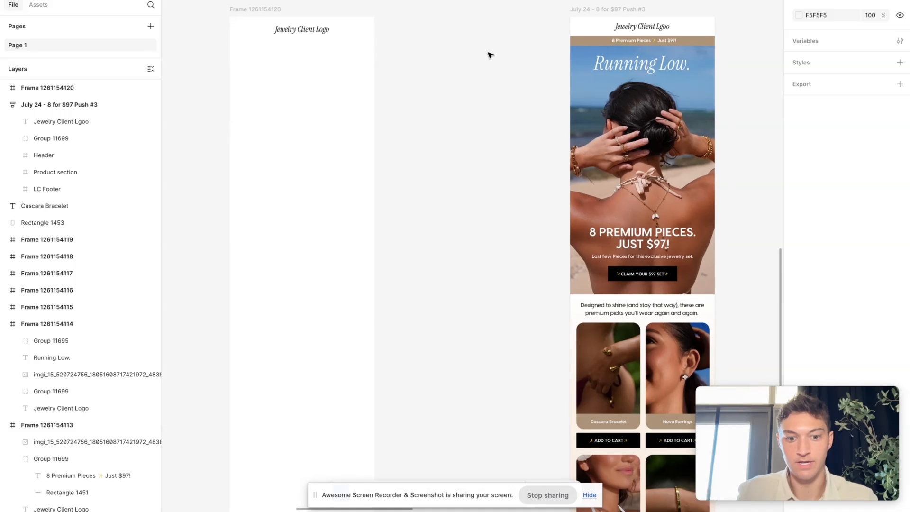
scroll(590, 41, up, 5)
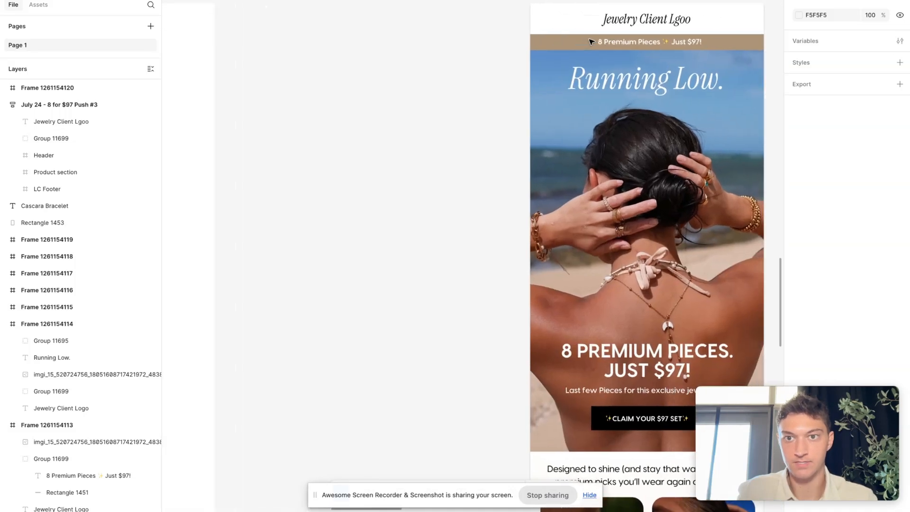
scroll(591, 41, left, 2)
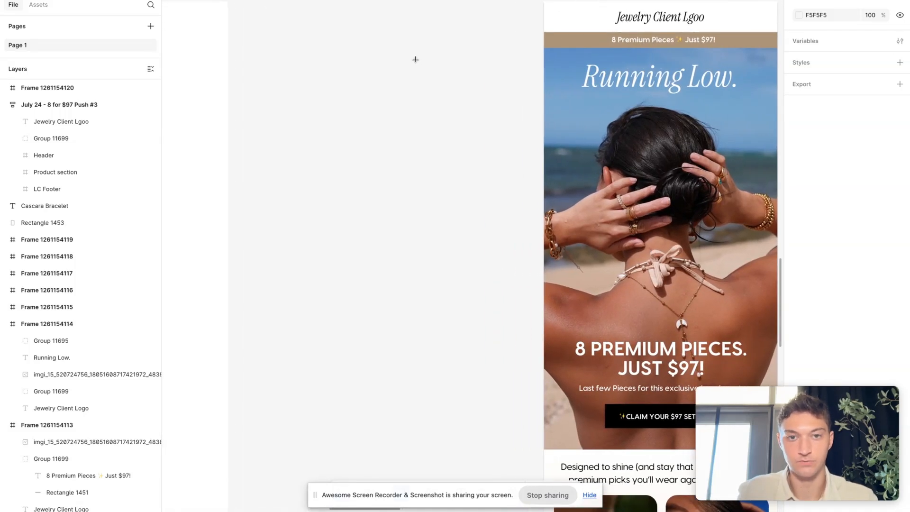
scroll(425, 52, down, 5)
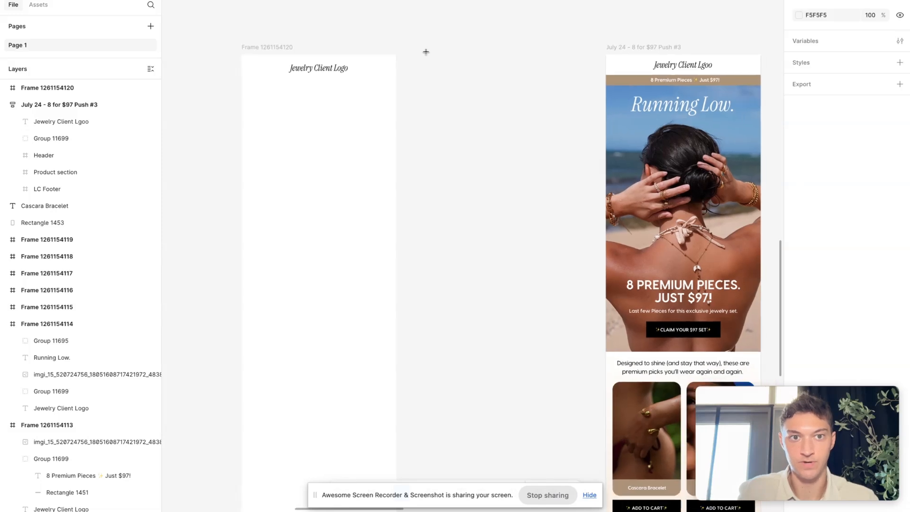
drag(288, 0, 448, 7)
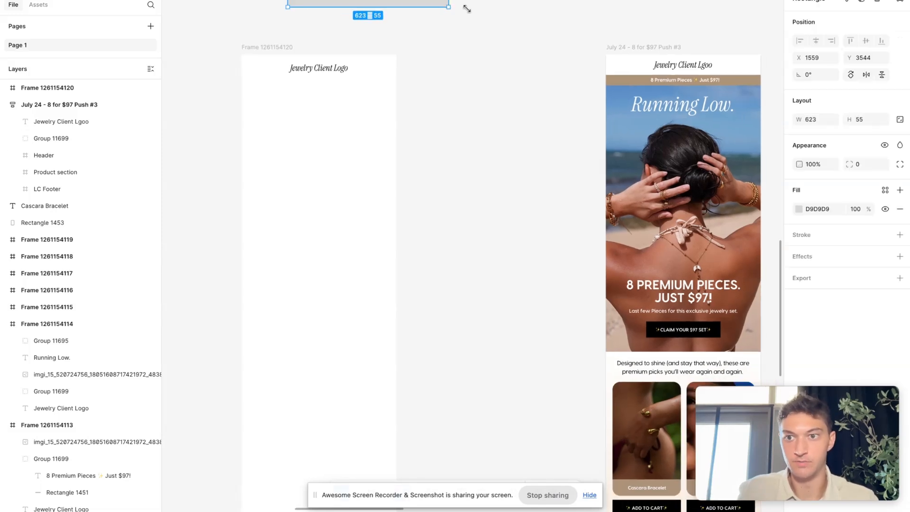
click(813, 120)
text(600)
key(Return)
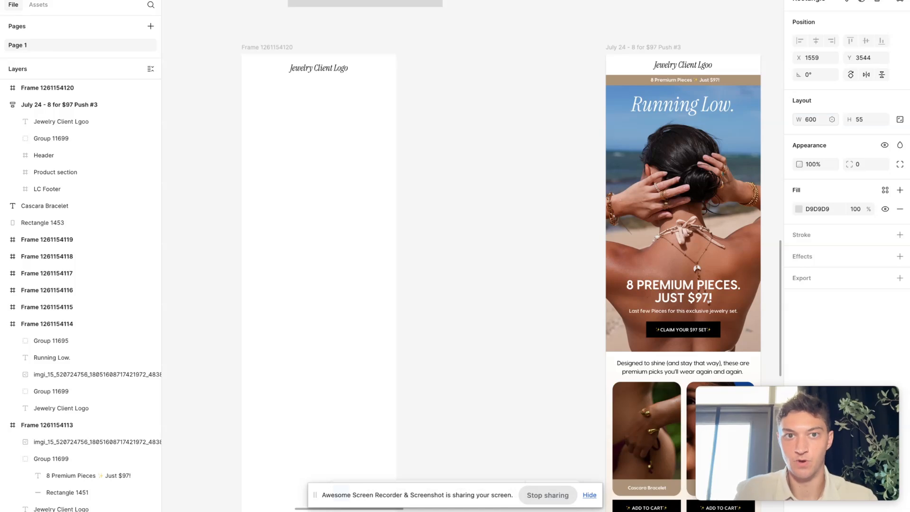
drag(378, 1, 331, 86)
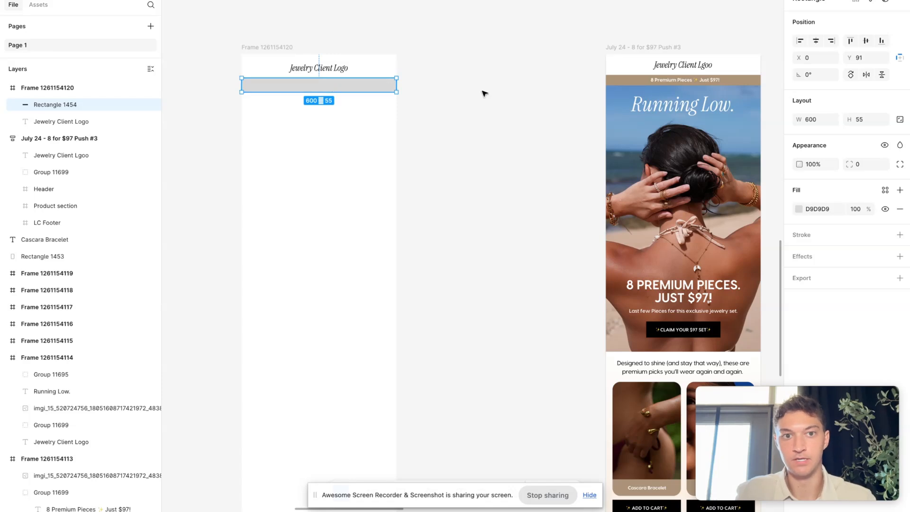
click(572, 72)
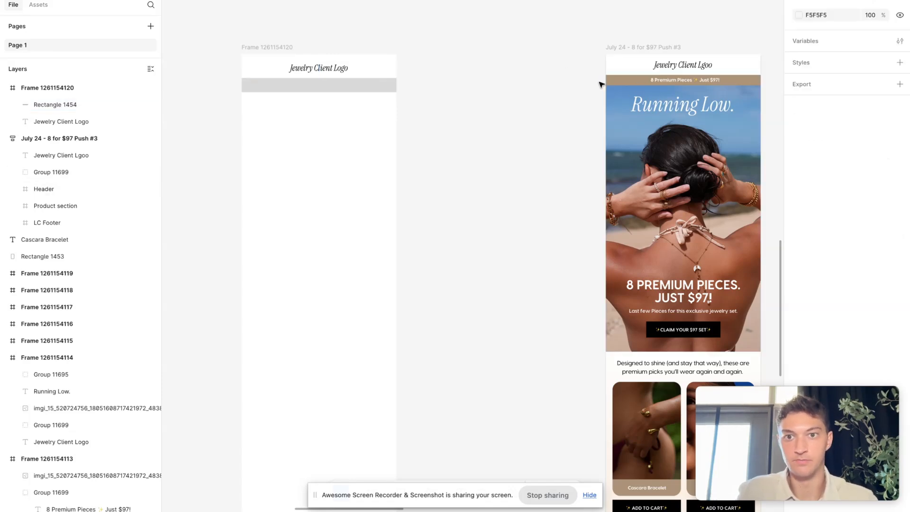
Fill the new bar with the tan color #AD9478 sampled from the finished email's top banner
key(i)
click(638, 79)
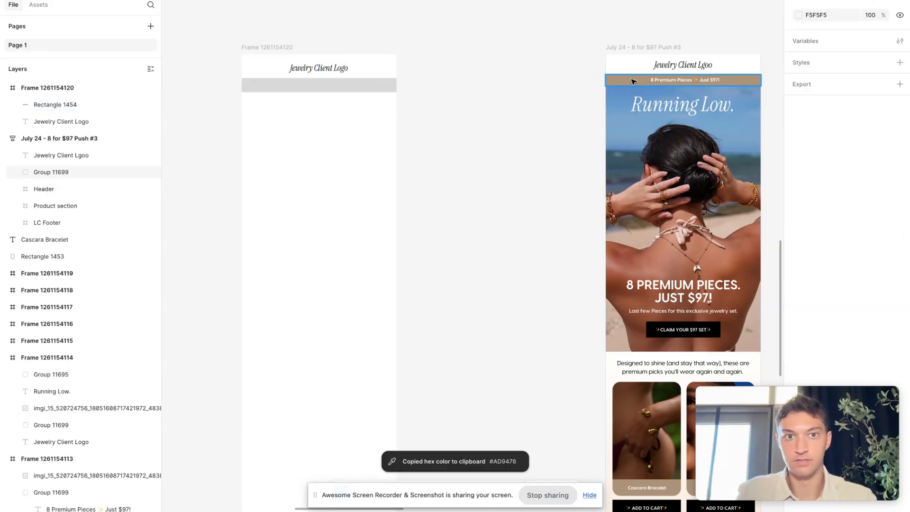
click(344, 84)
key(i)
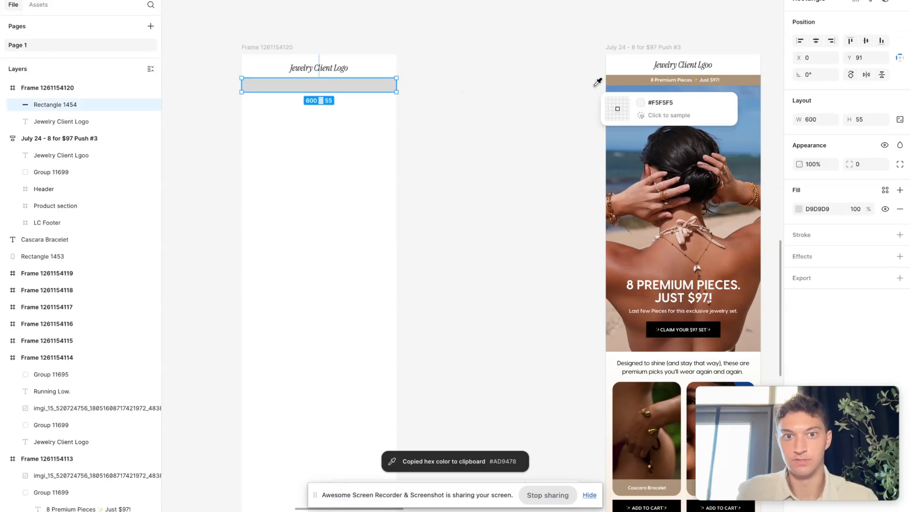
click(620, 81)
click(480, 86)
click(346, 85)
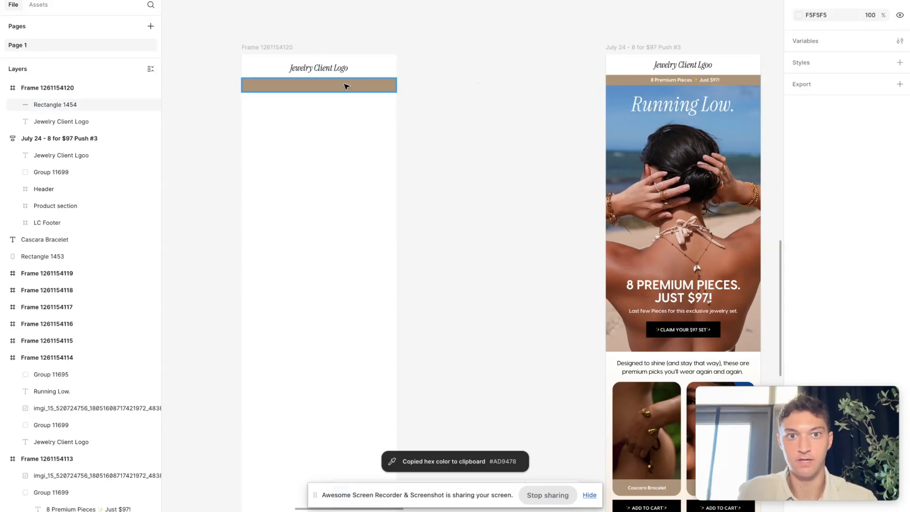
Reduce the tan bar's height by raising its bottom edge
scroll(346, 86, up, 3)
drag(410, 102, 418, 93)
click(518, 93)
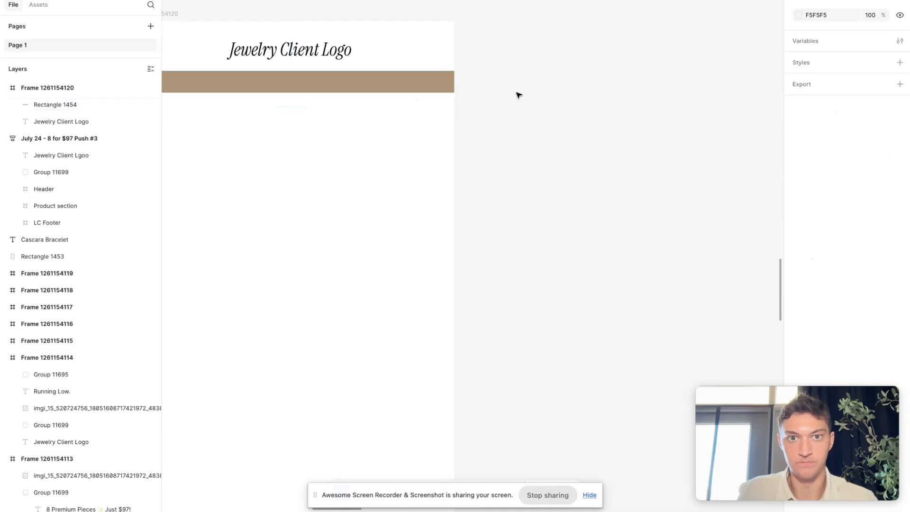
Copy the finished email's banner text "8 Premium Pieces ✨ Just $97!" into a new text layer between the two frames
scroll(519, 93, down, 3)
scroll(518, 93, right, 5)
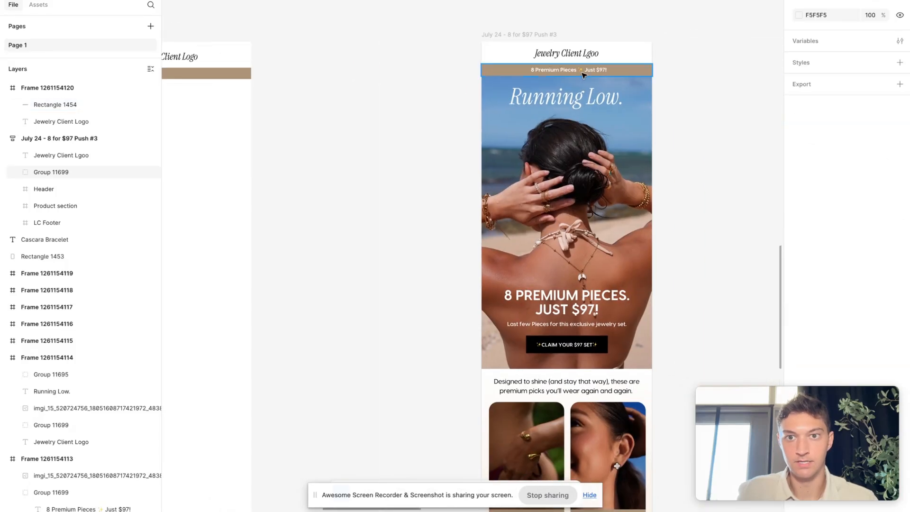
scroll(584, 72, up, 5)
scroll(584, 73, down, 5)
scroll(585, 75, left, 3)
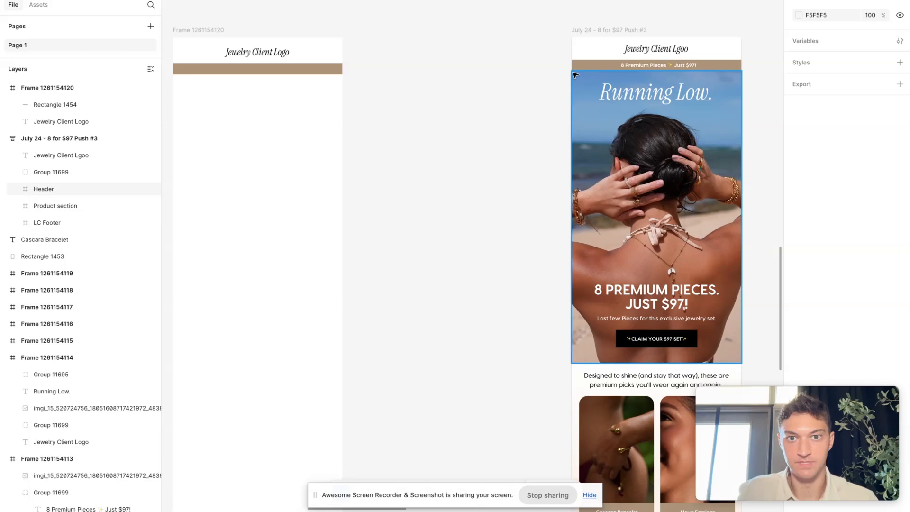
drag(362, 60, 483, 73)
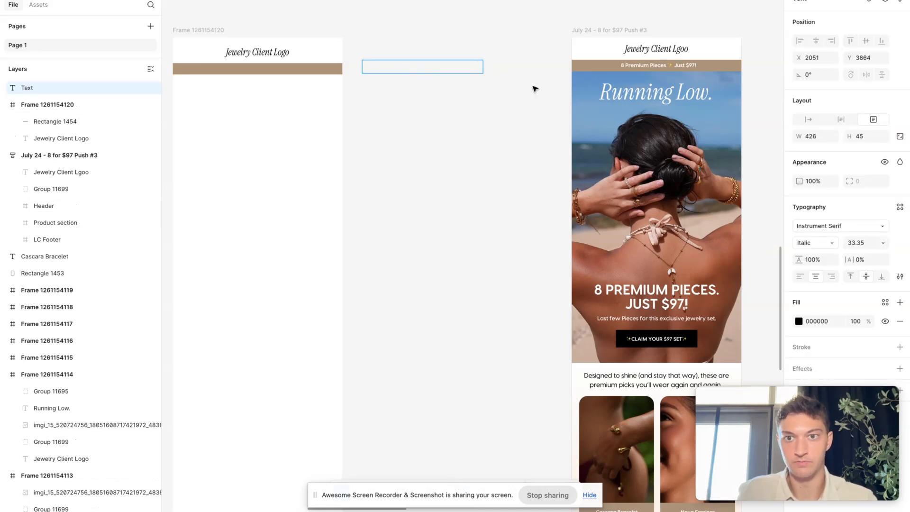
double_click(651, 65)
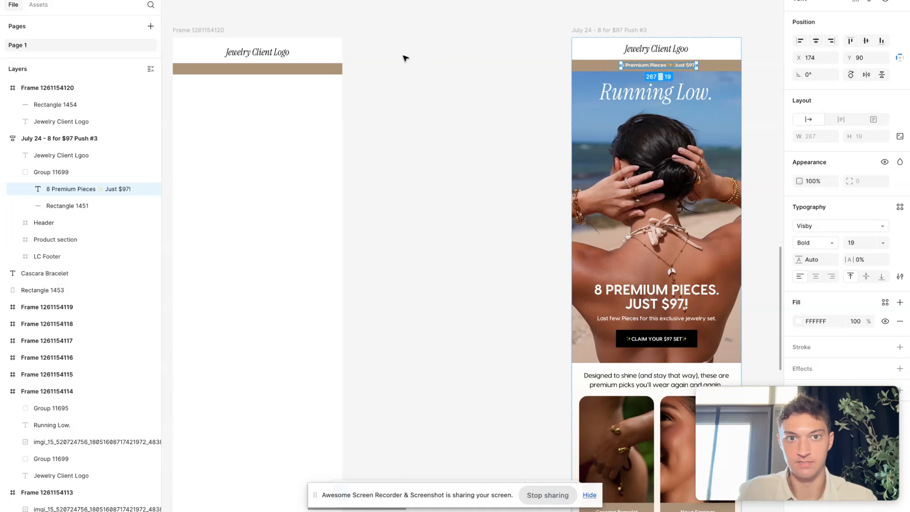
click(406, 63)
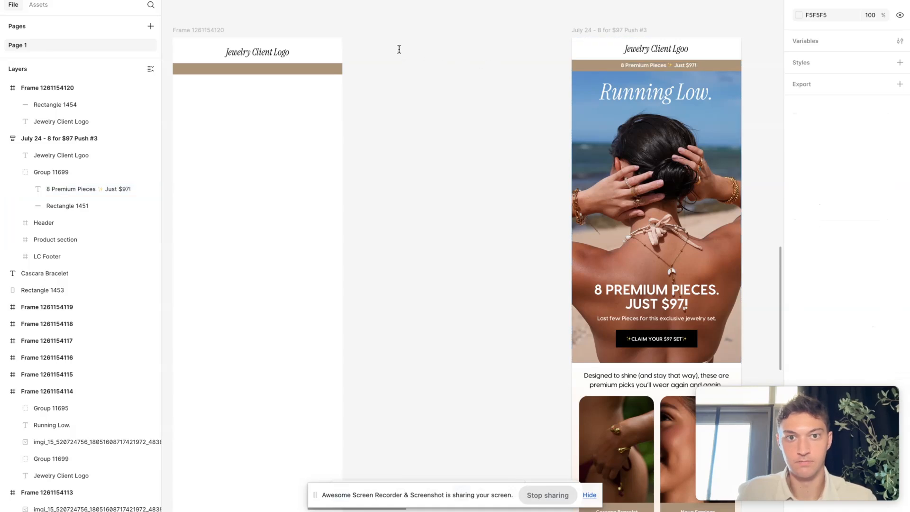
click(399, 49)
key(ctrl+v)
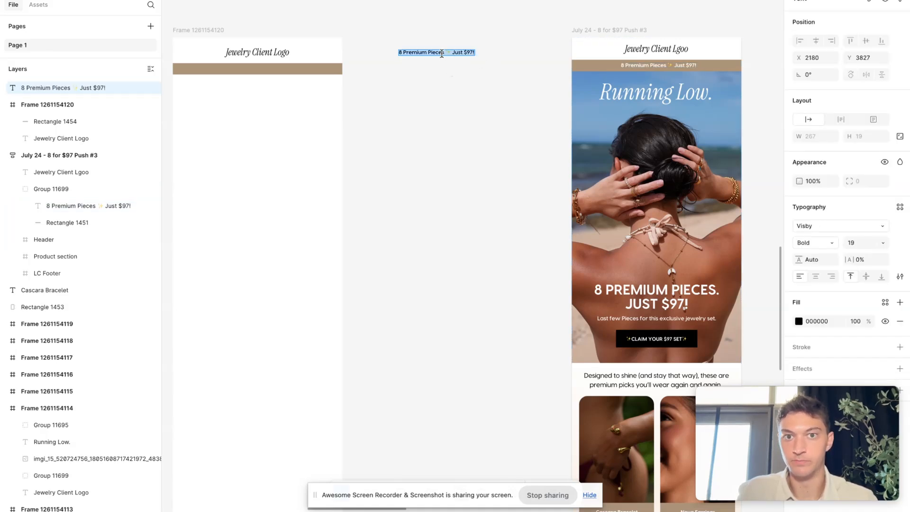
Set the copied banner text's fill to white (FFFFFF) and place it centered on the new frame's tan bar
click(799, 322)
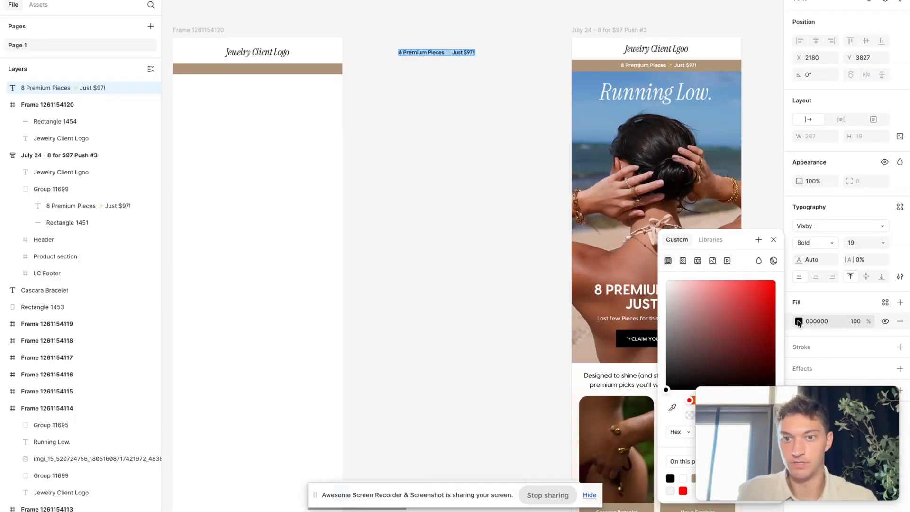
drag(700, 297, 667, 281)
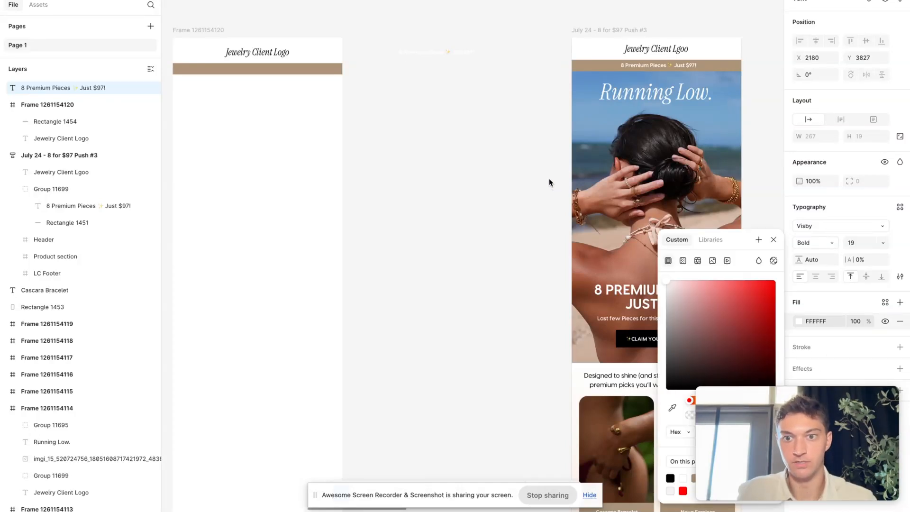
drag(432, 56, 254, 71)
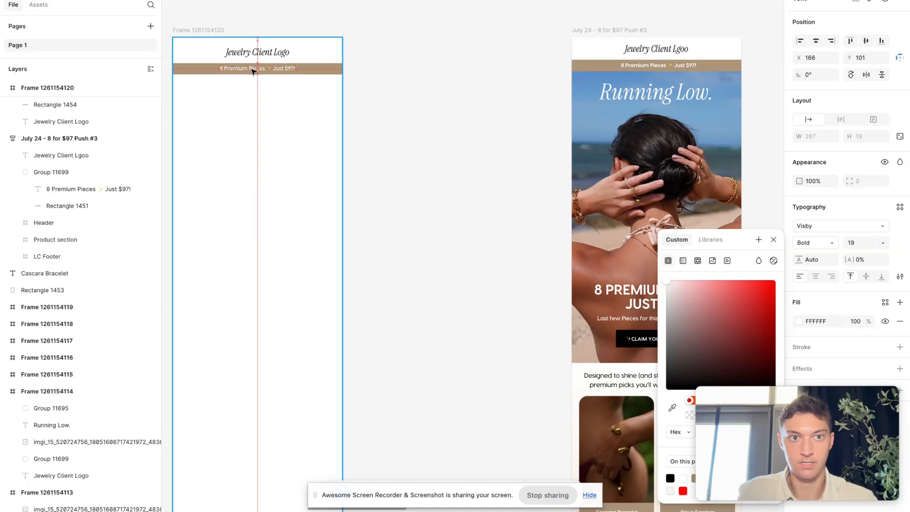
Center the banner text horizontally on the new frame and group it with the tan bar
scroll(254, 72, up, 5)
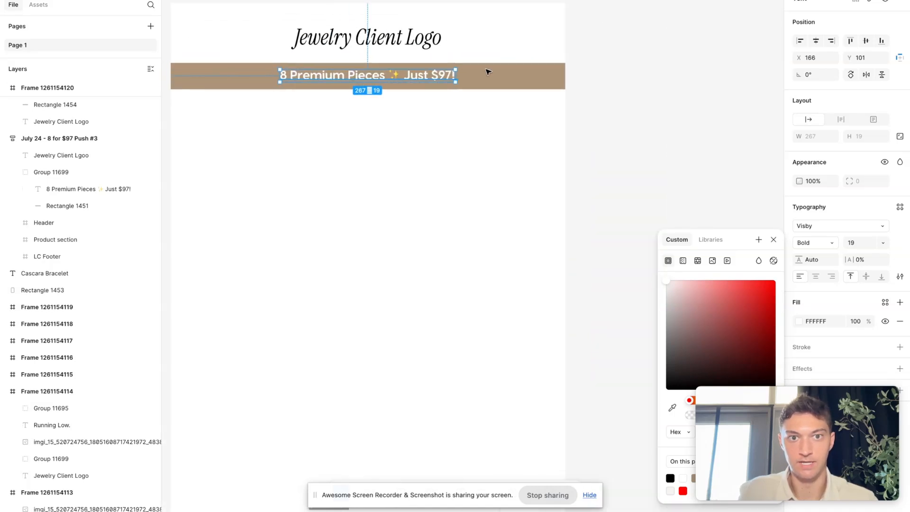
click(816, 42)
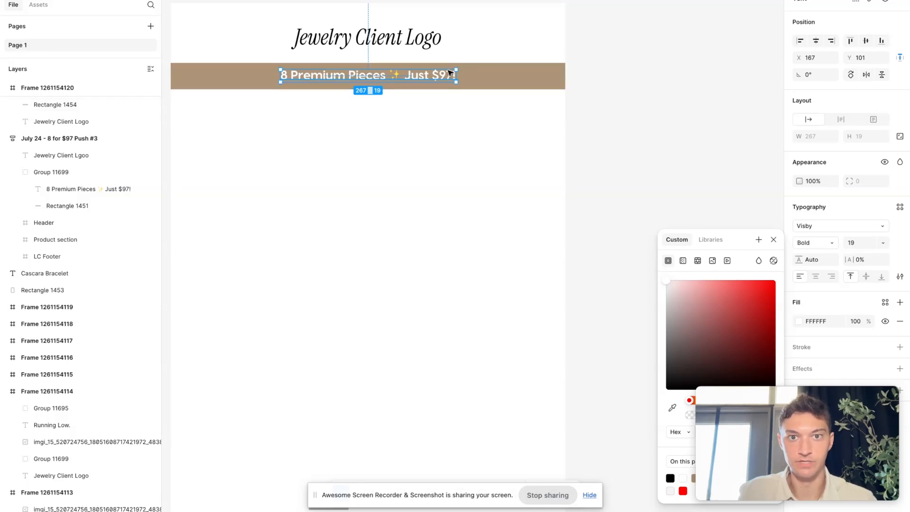
shift+click(495, 77)
key(ctrl+g)
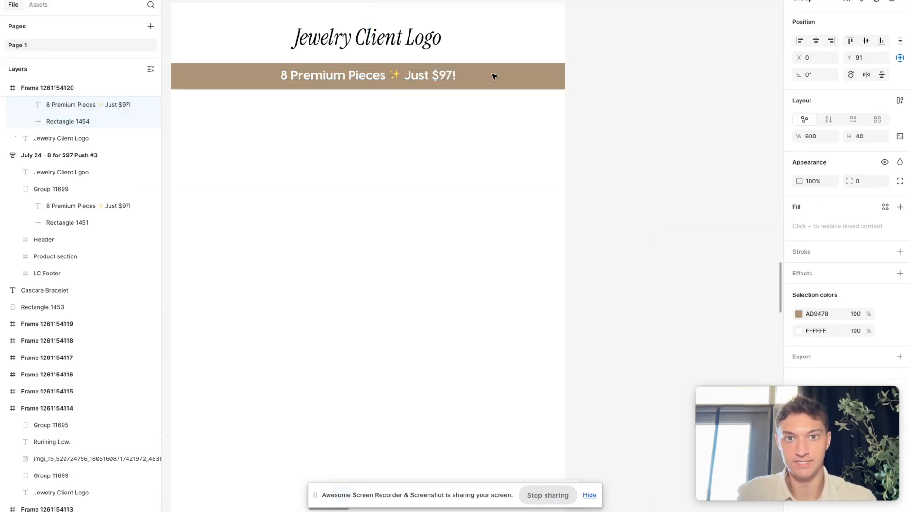
Align the banner text to the horizontal and vertical center of its group with the tan bar
click(437, 79)
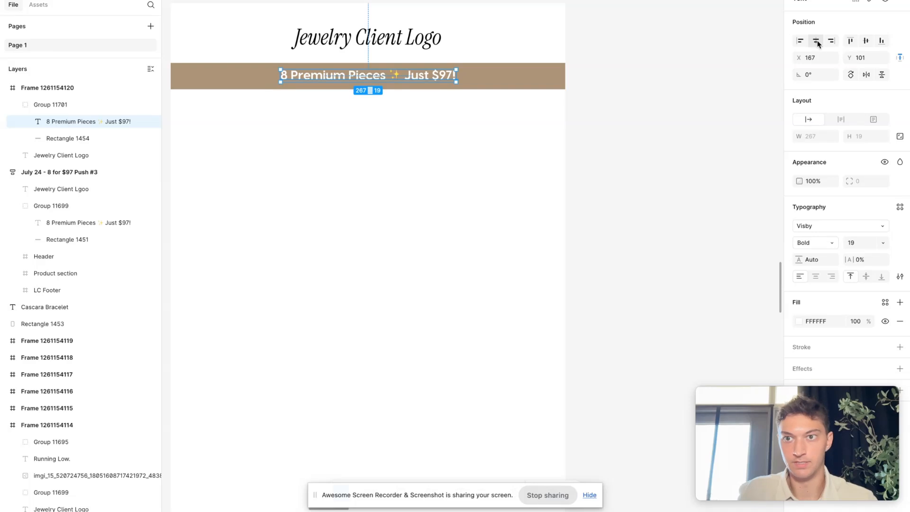
click(868, 41)
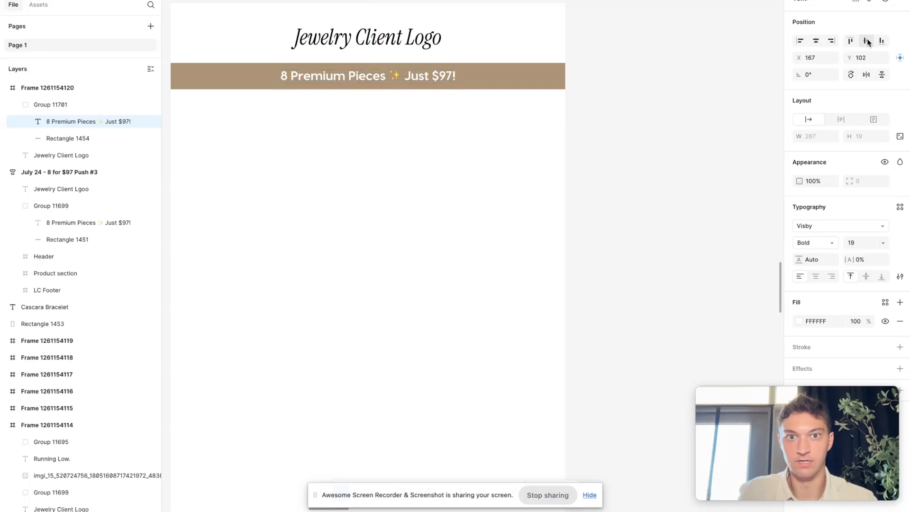
drag(436, 76, 492, 75)
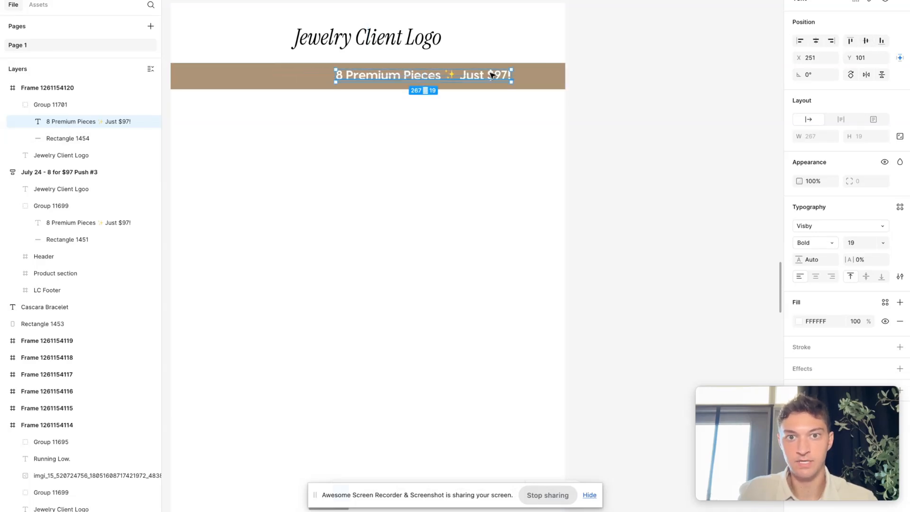
click(88, 107)
click(87, 120)
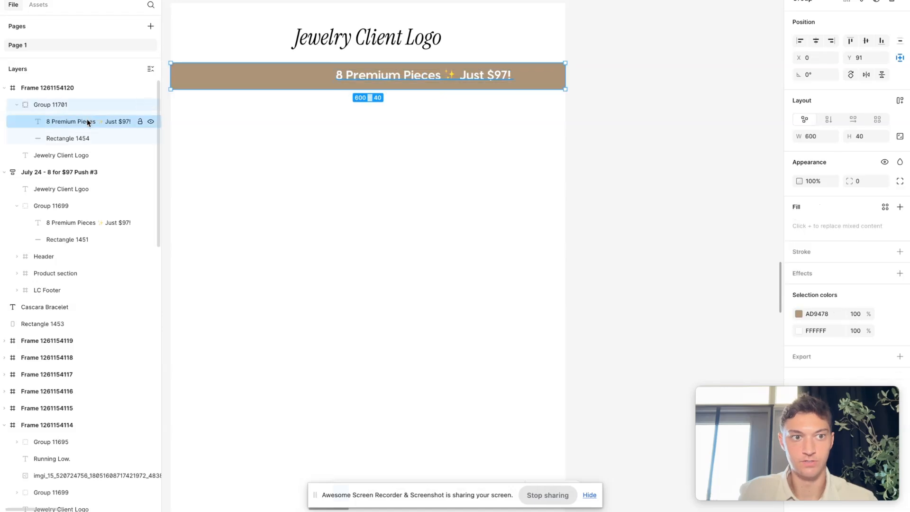
click(817, 41)
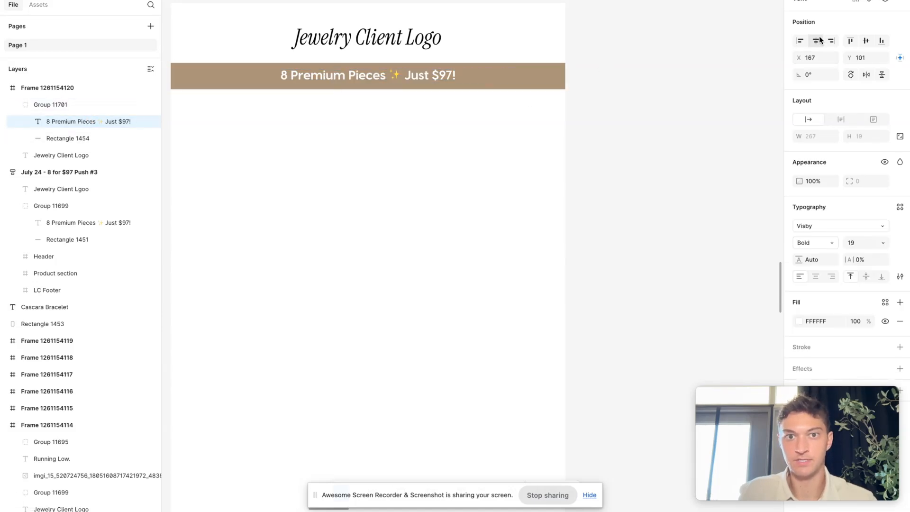
click(866, 41)
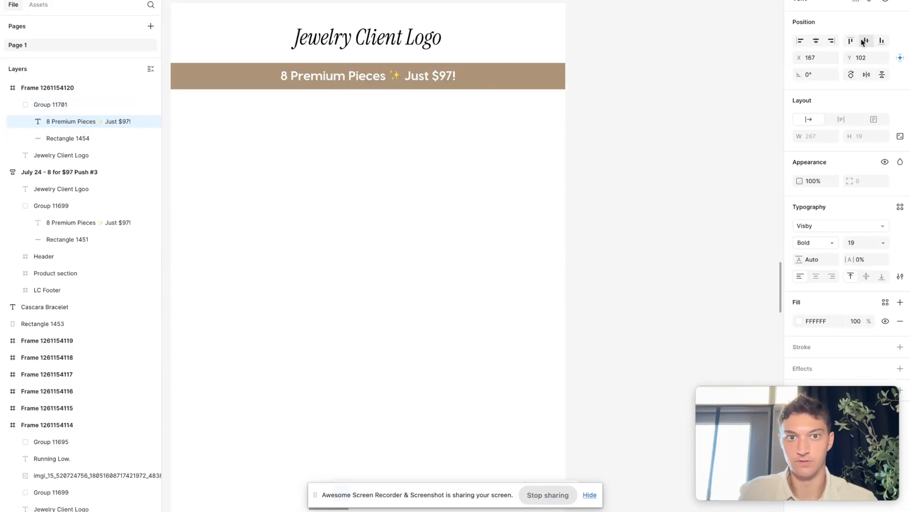
Copy the finished email's Header section onto the empty canvas and place the copy beside the finished email
click(654, 88)
scroll(653, 86, down, 3)
scroll(653, 85, right, 3)
scroll(652, 85, down, 3)
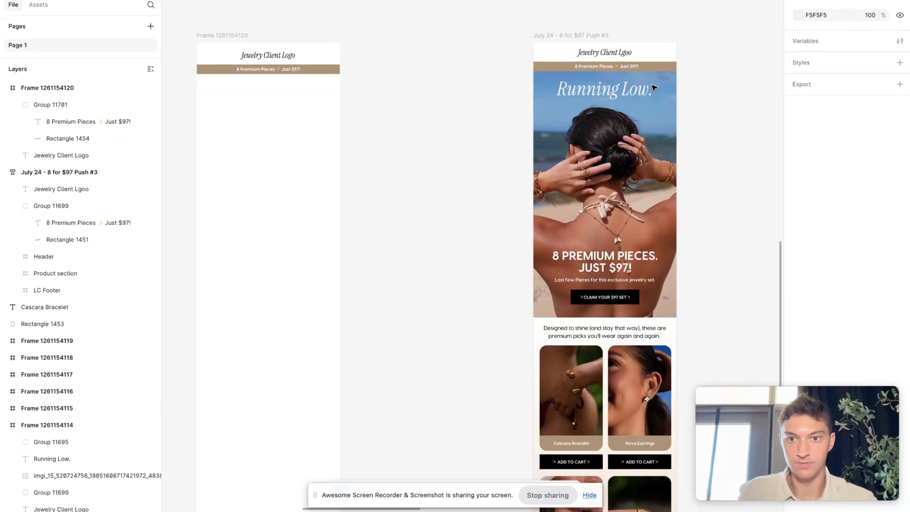
scroll(662, 156, down, 1)
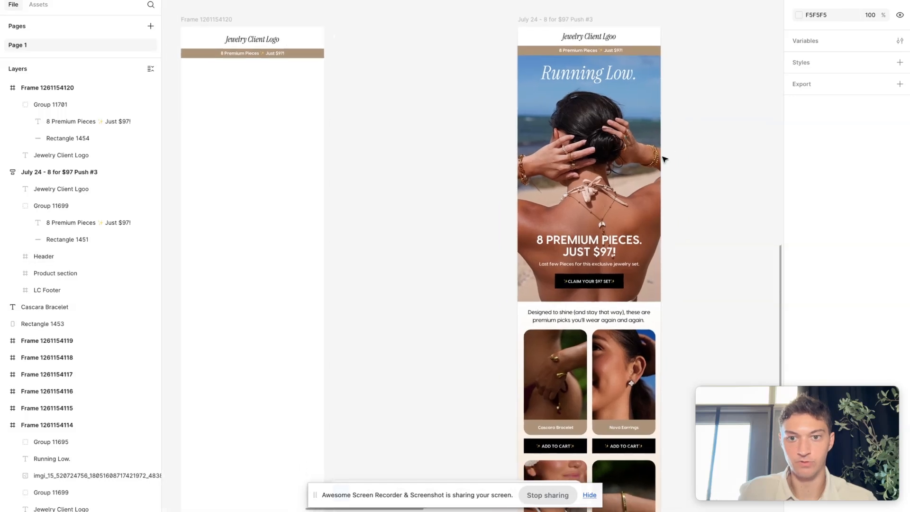
scroll(664, 159, left, 1)
click(609, 154)
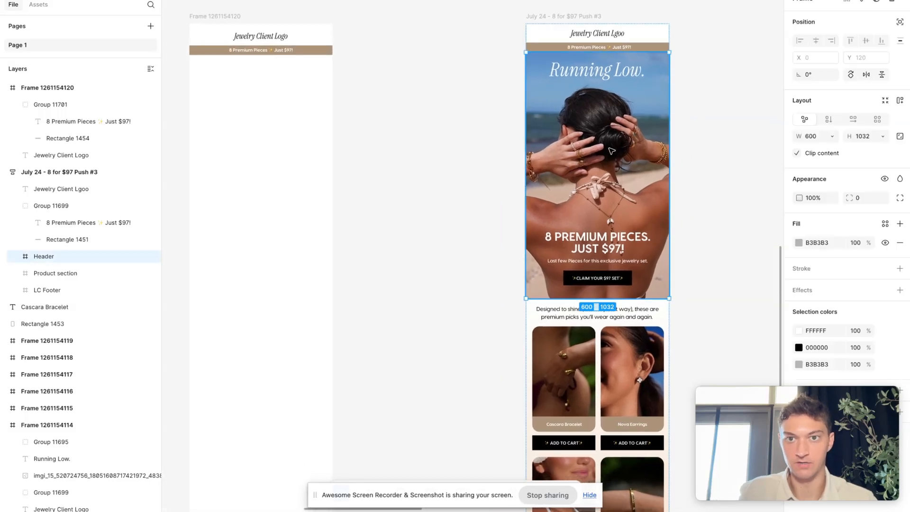
key(super+c)
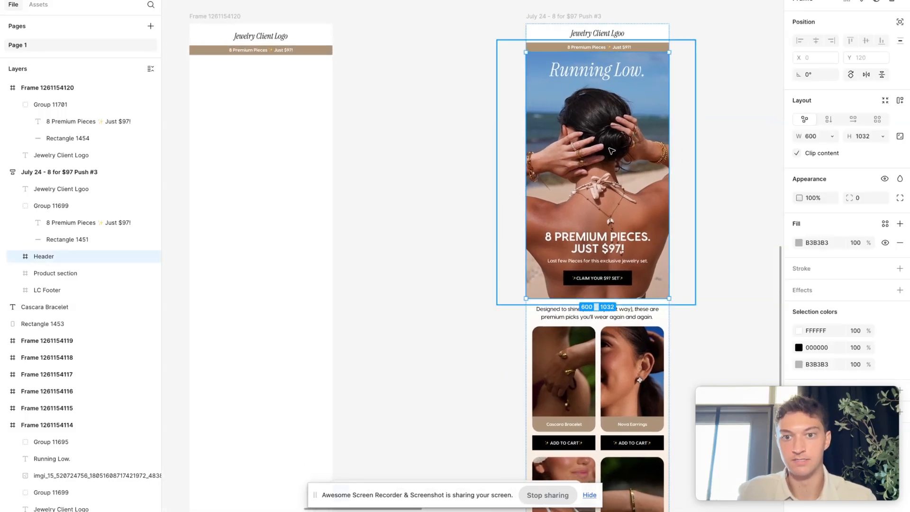
click(421, 136)
key(super+v)
scroll(400, 134, down, 3)
drag(488, 259, 598, 71)
Move the copied header's offer headline, subtext, button and "Running Low." title out of the photo onto the empty canvas
click(628, 137)
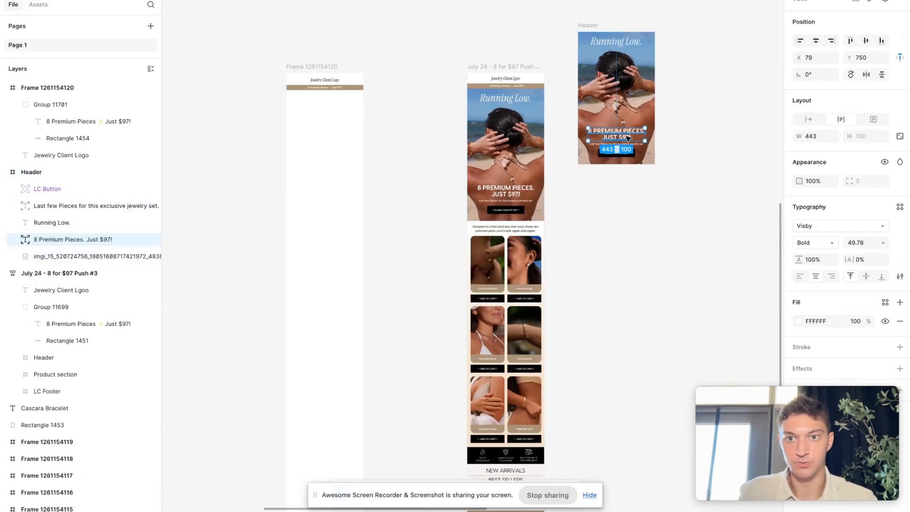
scroll(643, 146, up, 5)
shift+click(628, 144)
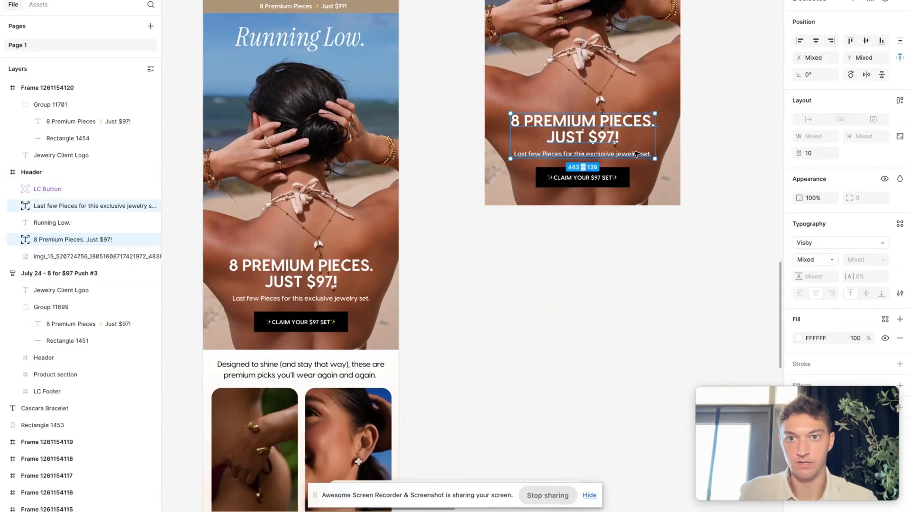
shift+click(616, 180)
scroll(616, 180, down, 4)
shift+click(607, 25)
drag(607, 25, 765, 102)
Move the copied header between the two emails and crop its photo's top edge to the top of the Header frame
drag(559, 2, 259, 105)
scroll(259, 106, left, 3)
scroll(259, 105, down, 1)
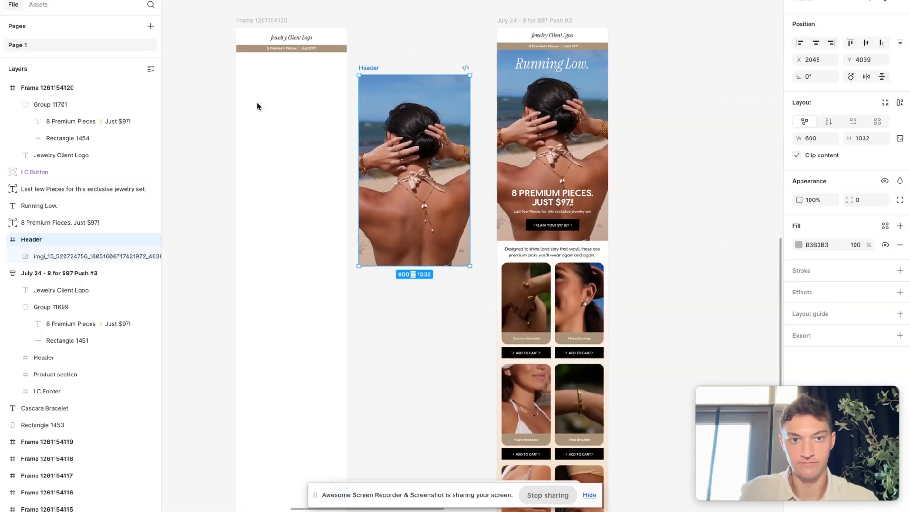
double_click(383, 101)
click(681, 240)
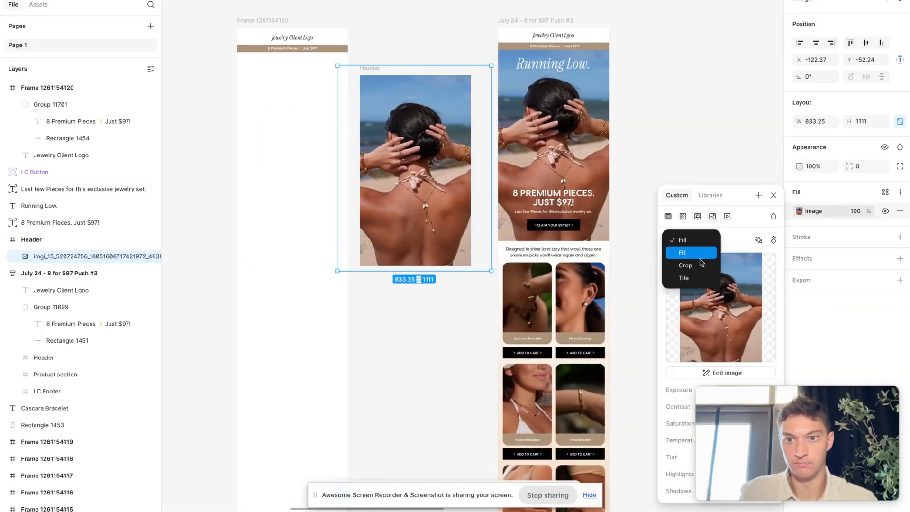
click(686, 265)
mouse_move(411, 66)
mouse_down()
mouse_move(416, 97)
mouse_move(418, 75)
mouse_up()
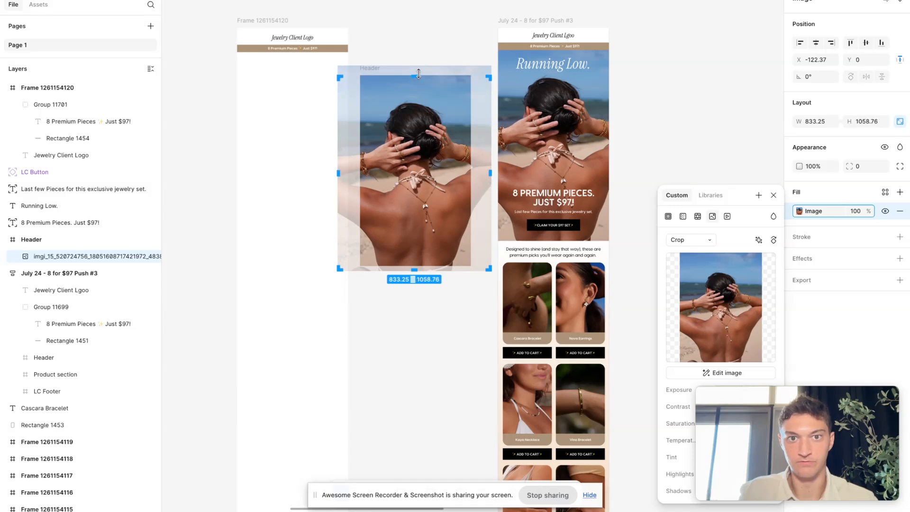
click(422, 19)
Place the text-free header photo inside the new frame, directly below the tan banner
drag(419, 115, 299, 95)
click(398, 114)
click(332, 110)
click(410, 116)
Add a text layer reading "Running Low." on the empty canvas beside the new frame
scroll(411, 116, left, 1)
scroll(411, 116, down, 2)
scroll(410, 116, right, 4)
scroll(477, 100, left, 5)
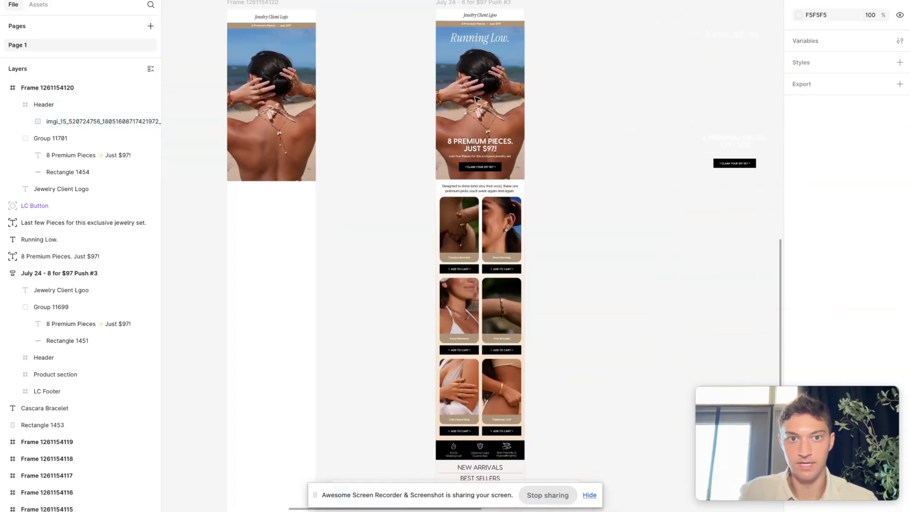
scroll(393, 85, up, 2)
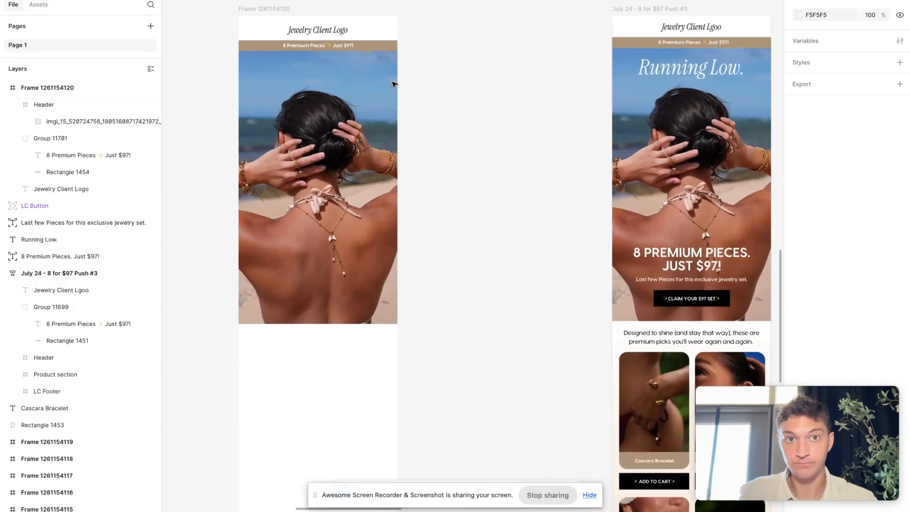
scroll(338, 86, left, 3)
scroll(339, 87, up, 1)
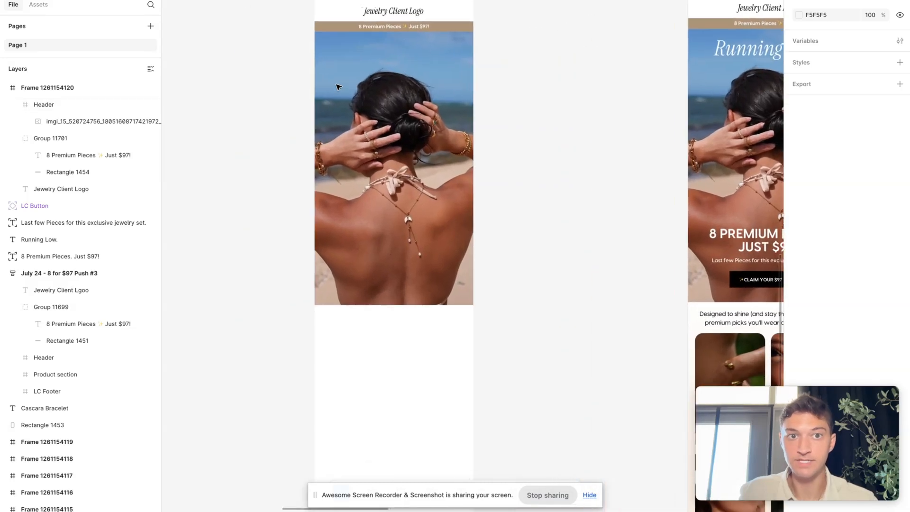
click(193, 73)
text(Running Low)
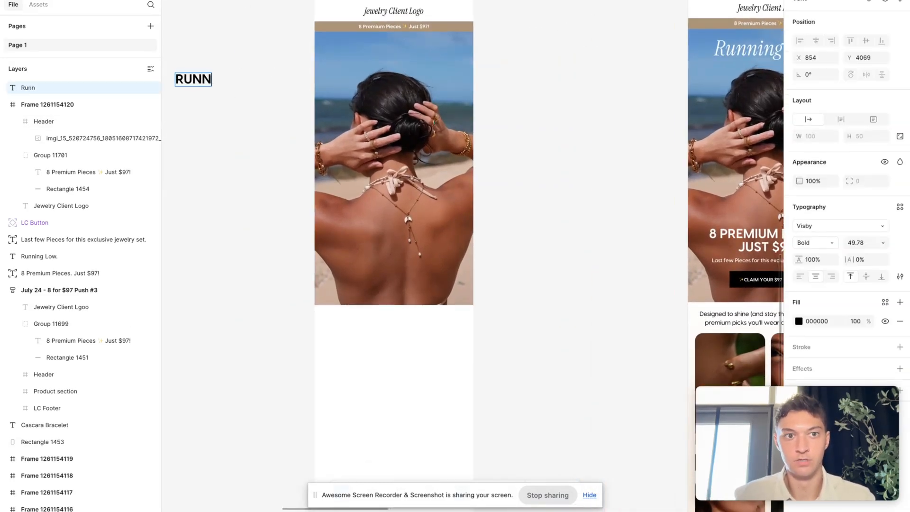
text(!)
scroll(319, 96, down, 3)
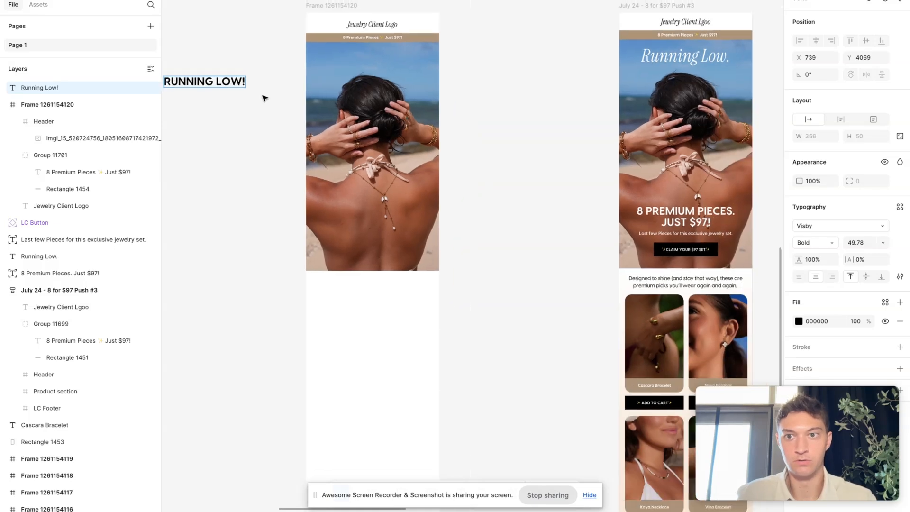
key(BackSpace)
text(.)
key(ctrl+a)
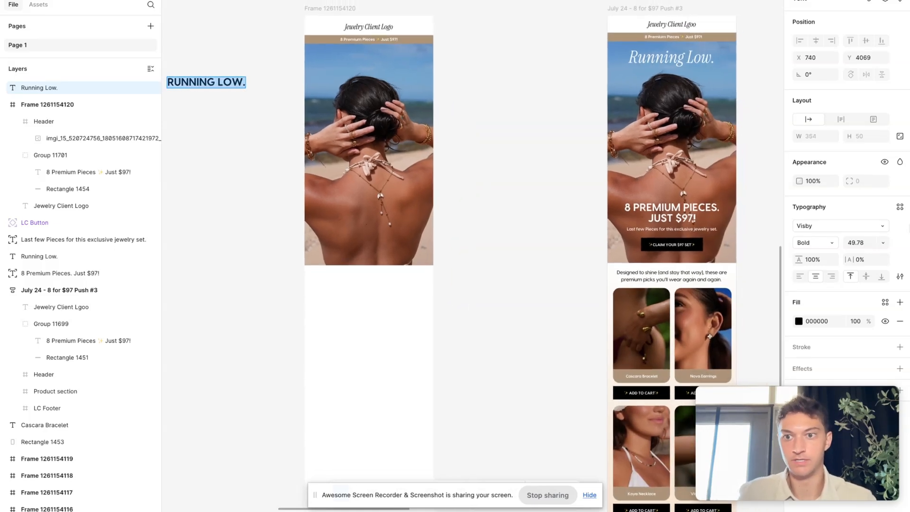
key(Escape)
Place the "Running Low." text over the sky in the new header photo and set its fill to white (FFFFFF)
drag(238, 83, 402, 62)
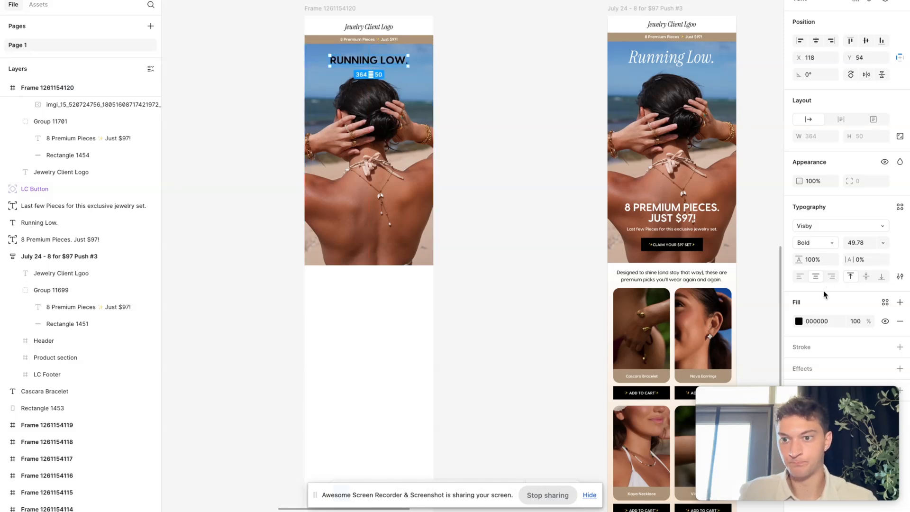
click(798, 322)
drag(692, 316, 583, 191)
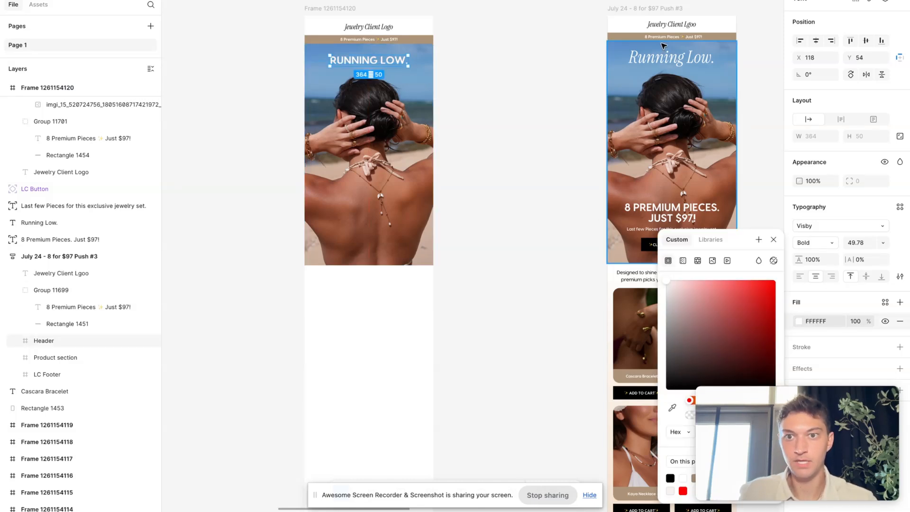
Check the font of the finished email's "Running Low." title and set the new heading to Instrument Serif
click(661, 59)
click(661, 59)
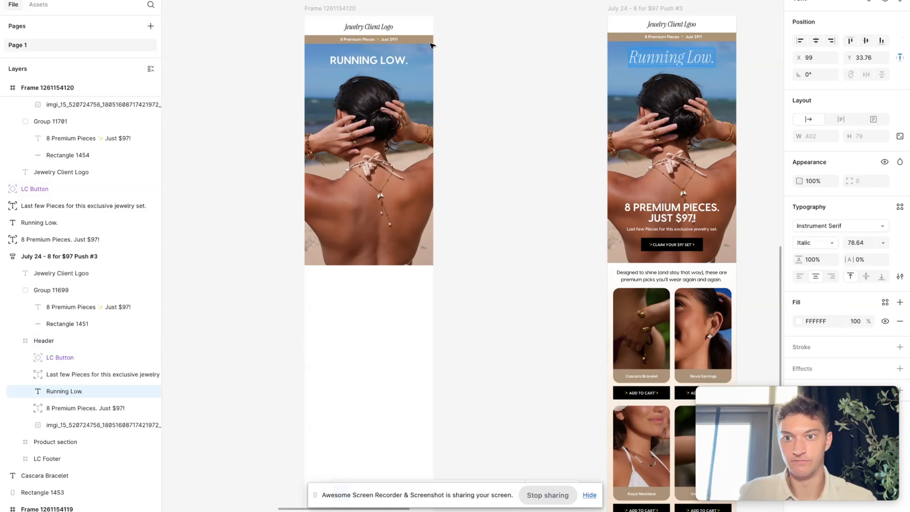
click(363, 65)
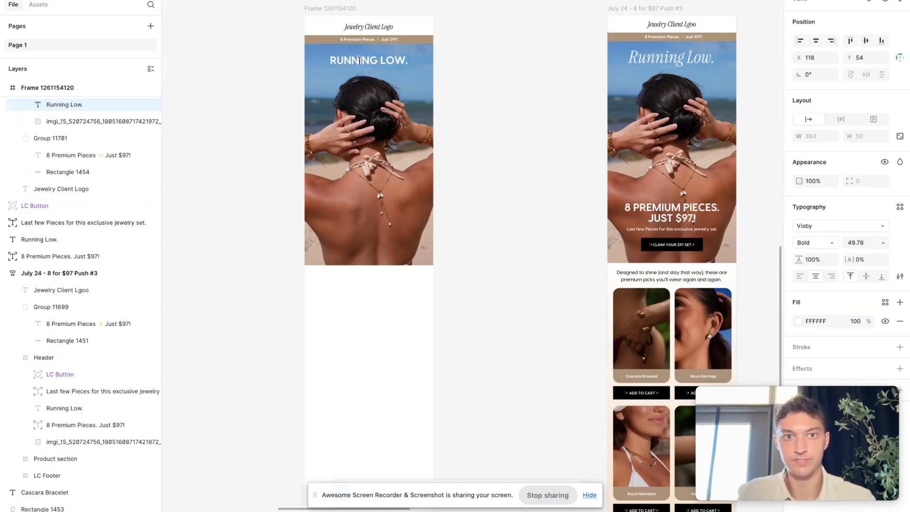
click(828, 226)
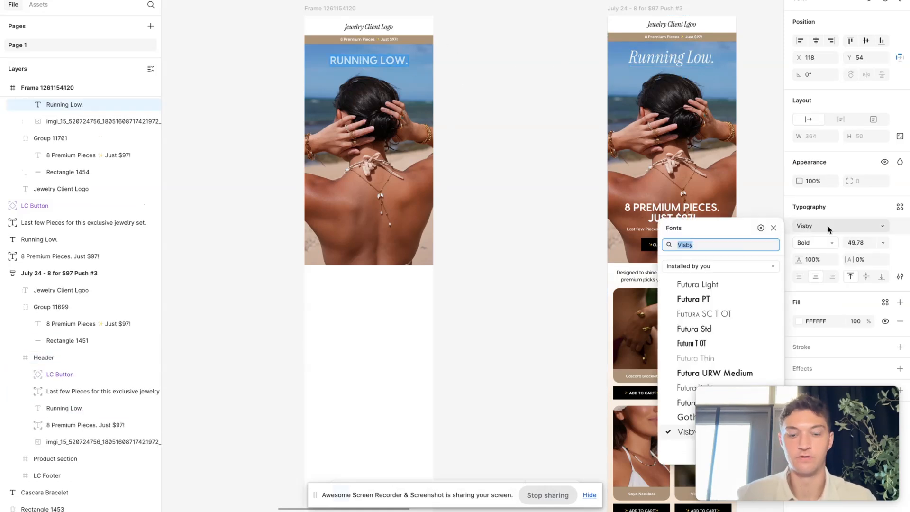
text(instr)
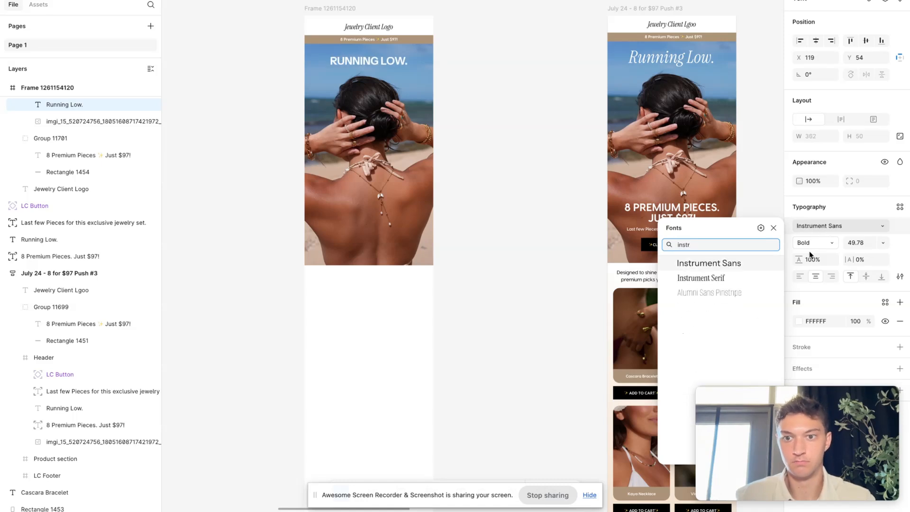
click(753, 282)
Rewrite the new header's heading text in capitals as "RUNNING LOW."
triple_click(383, 55)
text(Ru)
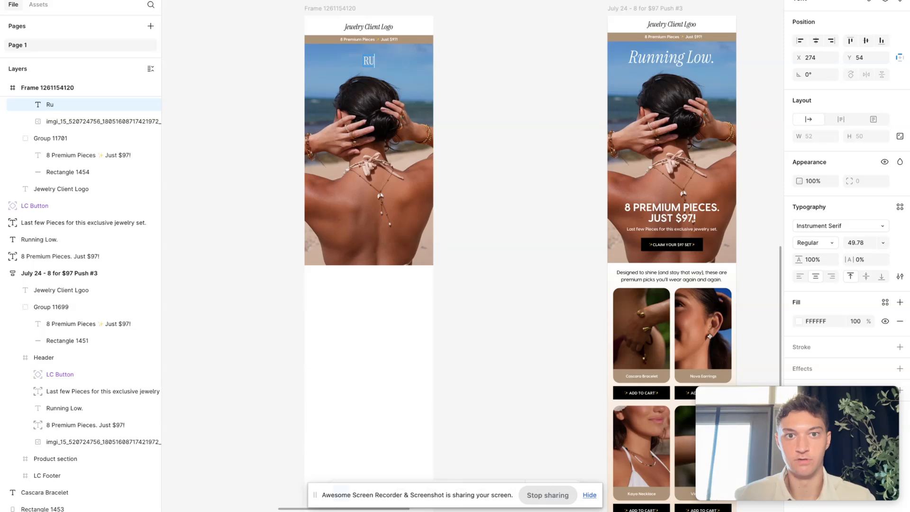
text(UNNING NOW)
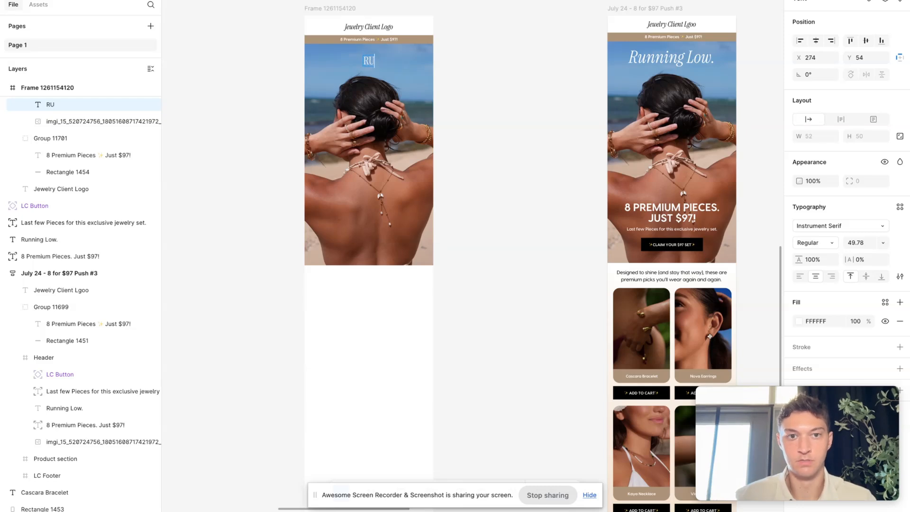
key(super+a)
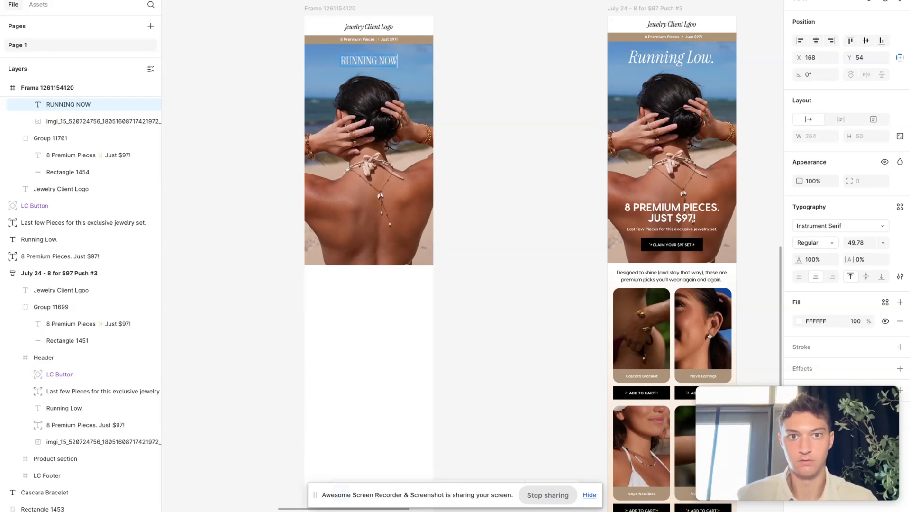
key(BackSpace)
key(BackSpace)
key(BackSpace)
text(LOW)
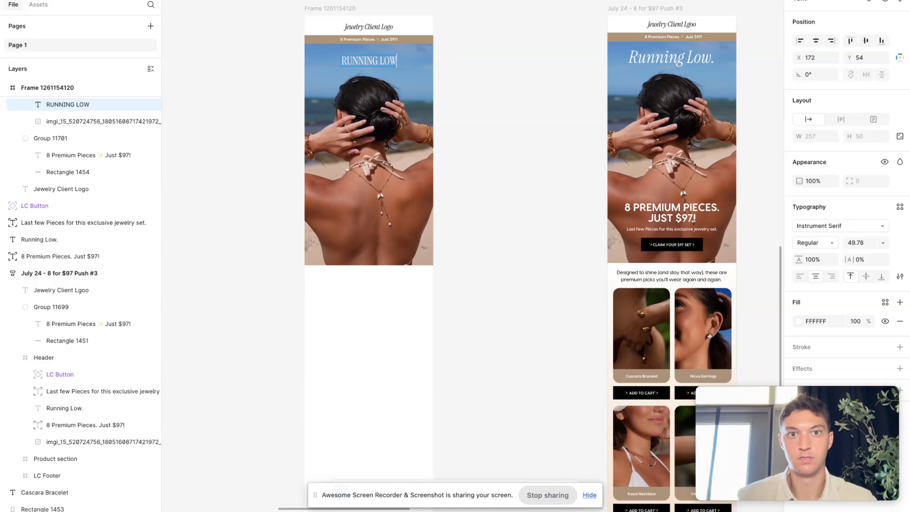
text(.)
Enlarge the new header's "RUNNING LOW." heading to a font size of 65.78 and nudge it into position over the sky
key(super+a)
key(super+shift+period)
key(super+shift+period)
key(super+shift+period)
key(super+shift+period)
key(super+shift+period)
key(super+shift+period)
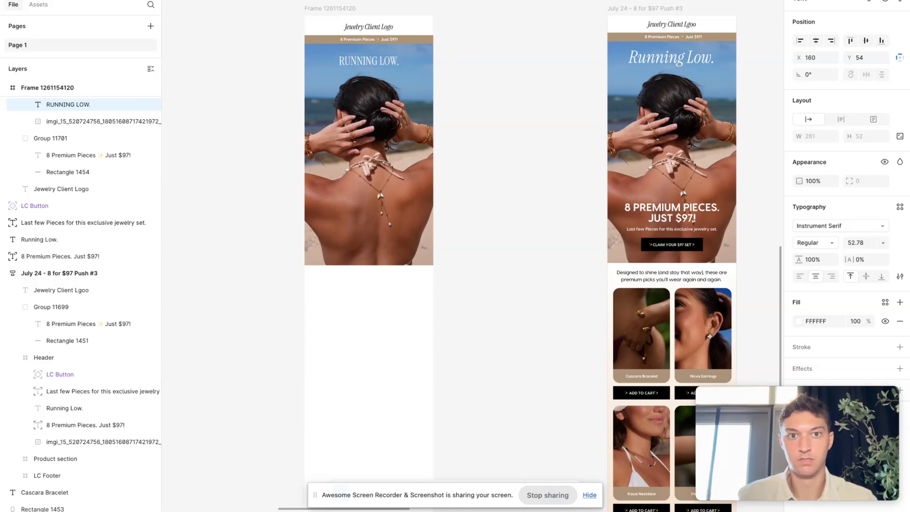
key(super+shift+period)
key(super+shift+period)
key(super+shift+period)
key(super+shift+period)
key(super+shift+period)
key(super+shift+period)
key(super+shift+period)
key(super+shift+period)
key(super+shift+period)
key(super+shift+period)
key(super+shift+period)
key(super+shift+period)
key(super+shift+period)
key(super+shift+period)
key(super+shift+period)
key(super+shift+period)
key(super+shift+period)
key(super+shift+period)
key(super+shift+period)
key(super+shift+period)
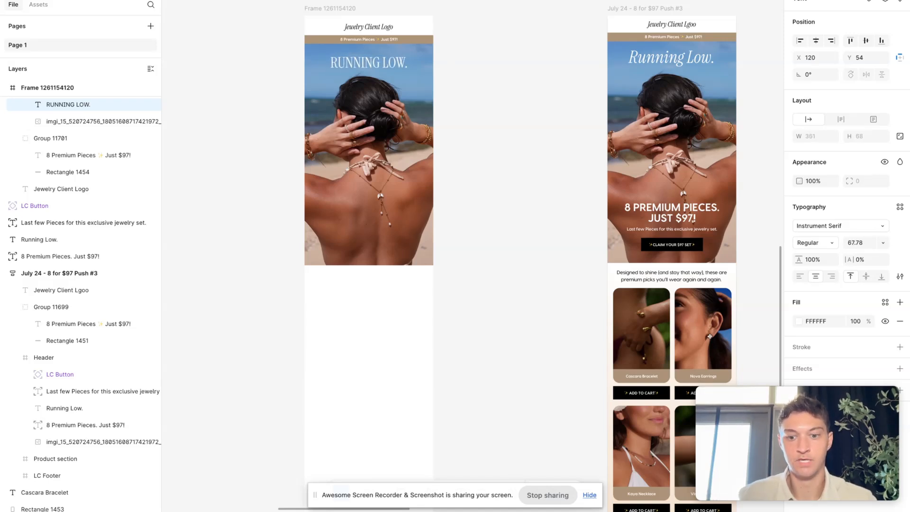
key(super+shift+comma)
key(super+shift+comma)
key(super+shift+comma)
key(super+shift+comma)
key(super+shift+comma)
key(super+shift+comma)
key(super+shift+comma)
key(super+shift+comma)
key(super+shift+comma)
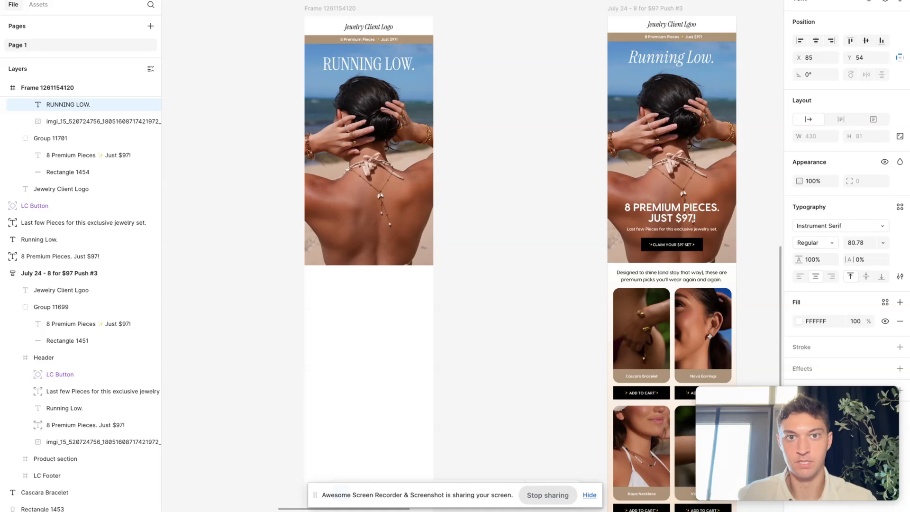
key(super+shift+comma)
key(super+shift+comma)
key(super+shift+comma)
key(super+shift+comma)
key(super+shift+comma)
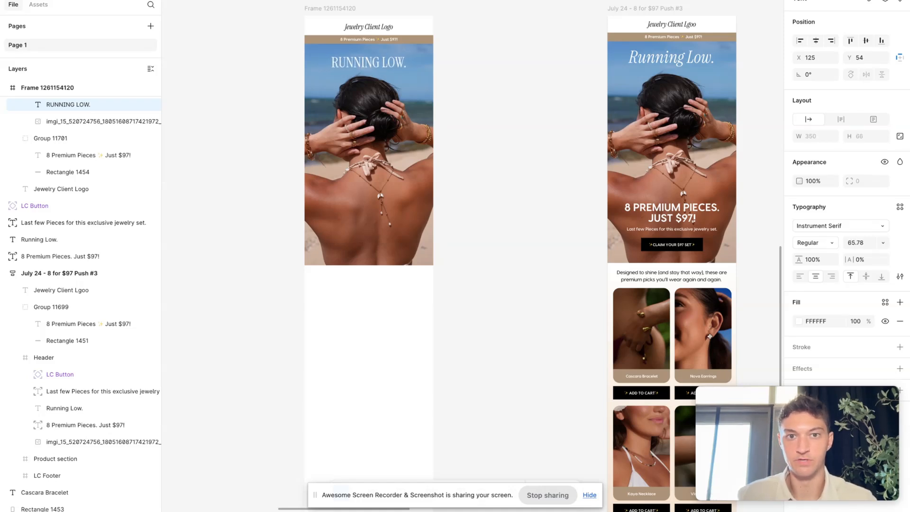
drag(400, 60, 396, 59)
click(498, 75)
Move the loose white "8 Premium Pieces. Just $97!" and "Last few Pieces" texts together onto the lower part of the new header photo
scroll(498, 74, down, 3)
scroll(499, 74, right, 2)
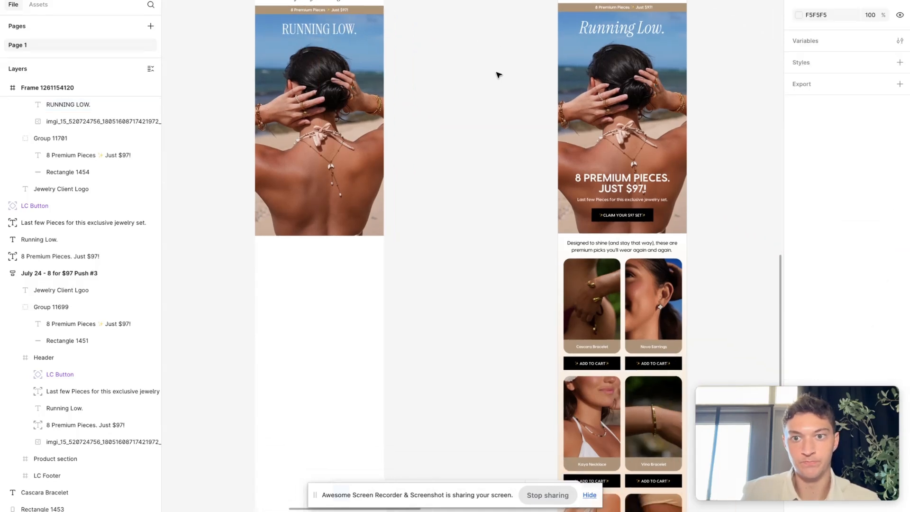
scroll(499, 75, down, 1)
scroll(533, 143, up, 5)
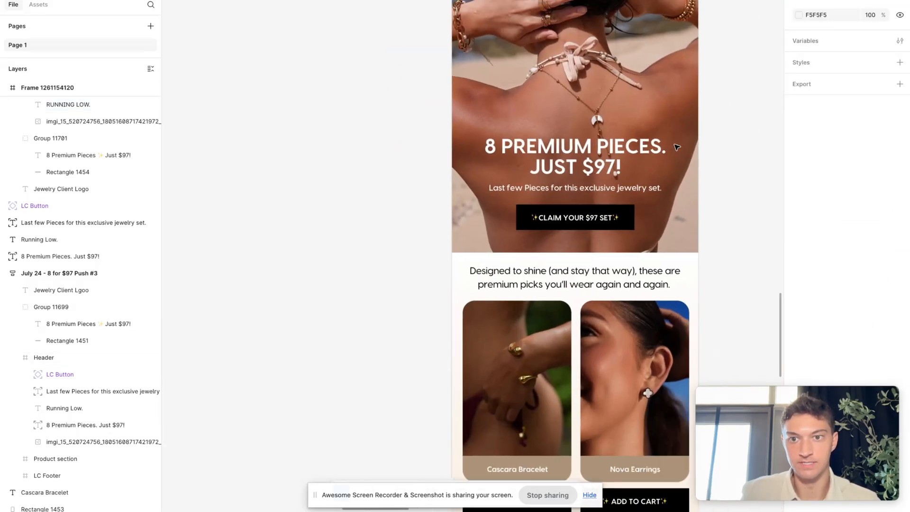
scroll(538, 162, down, 6)
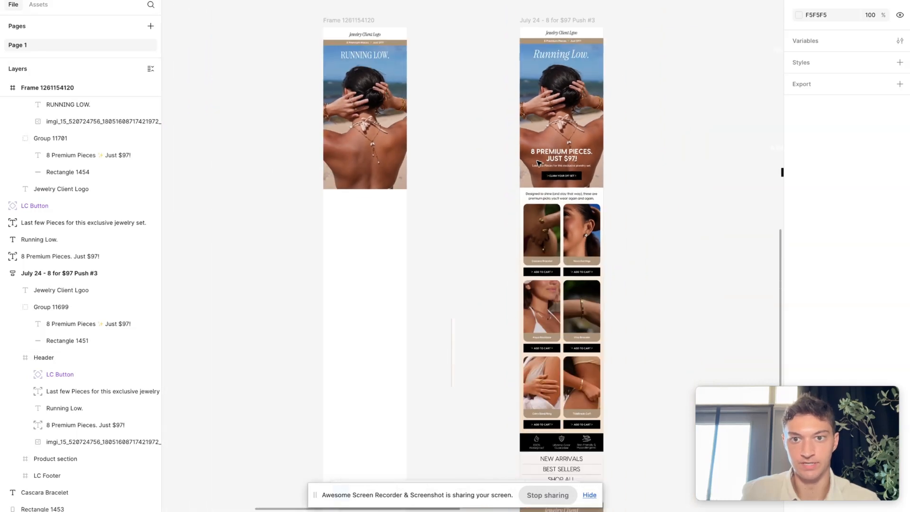
click(617, 167)
scroll(663, 183, up, 3)
shift+click(628, 175)
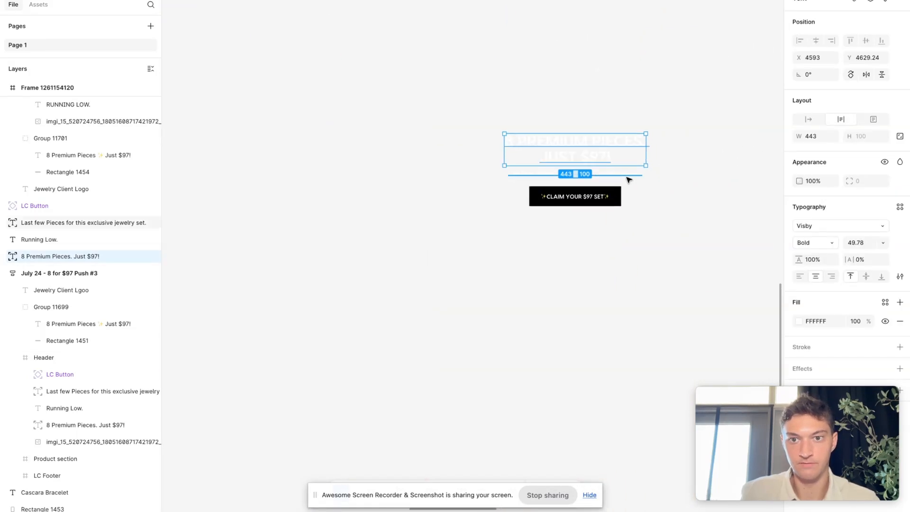
scroll(627, 177, down, 5)
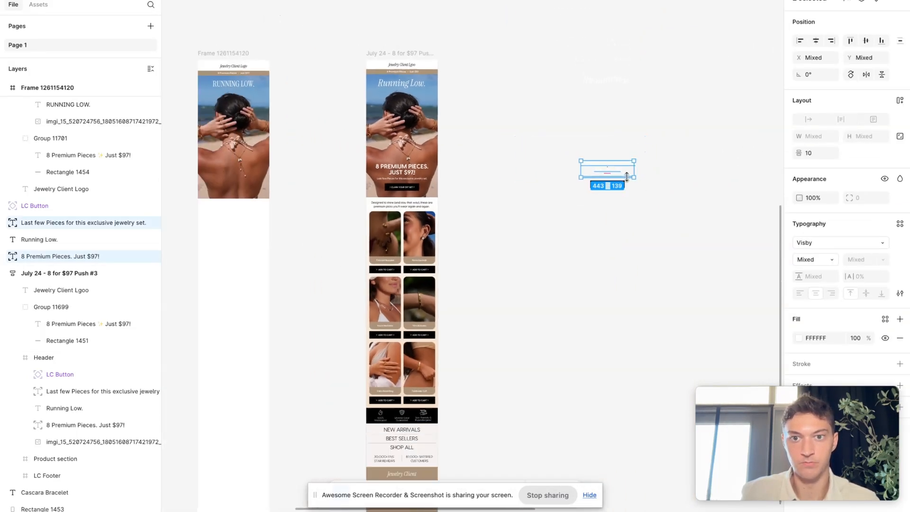
drag(660, 170, 285, 177)
Align the two offer texts on the new header by their horizontal centres and group them
scroll(284, 175, up, 5)
drag(349, 183, 352, 187)
scroll(352, 187, down, 3)
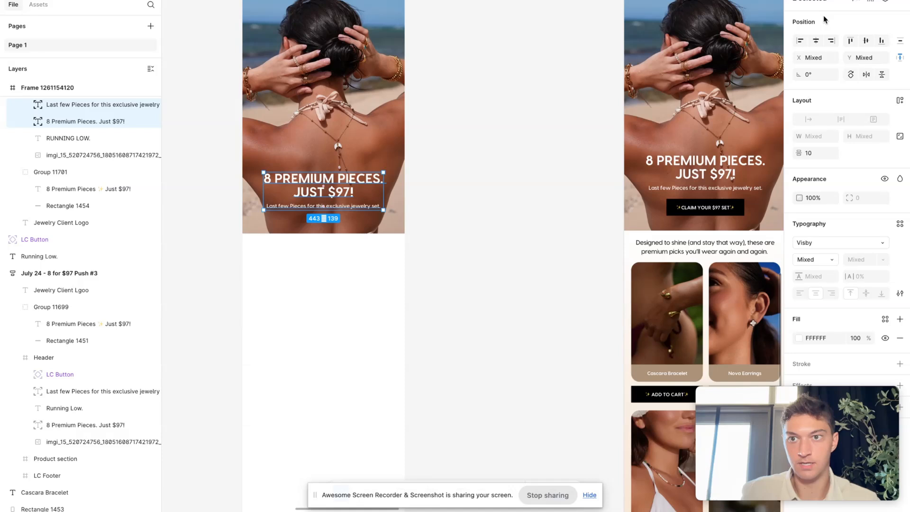
click(816, 40)
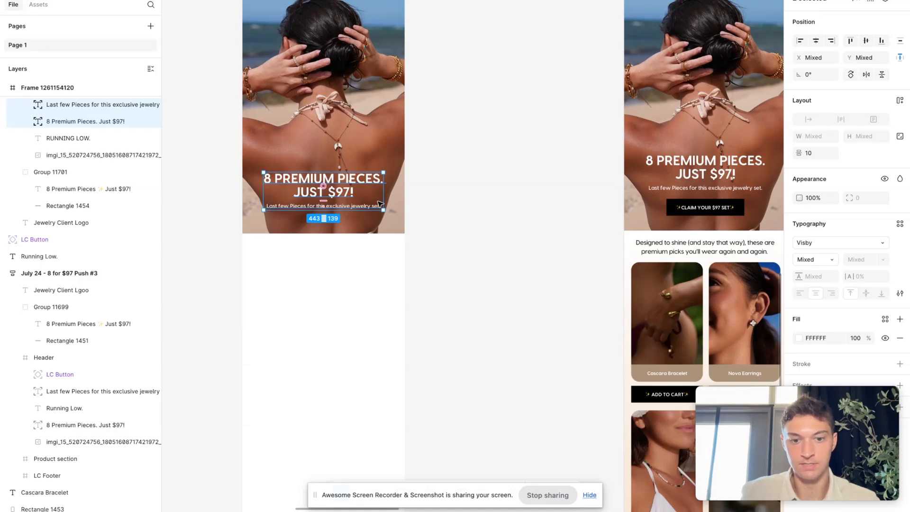
key(ctrl+g)
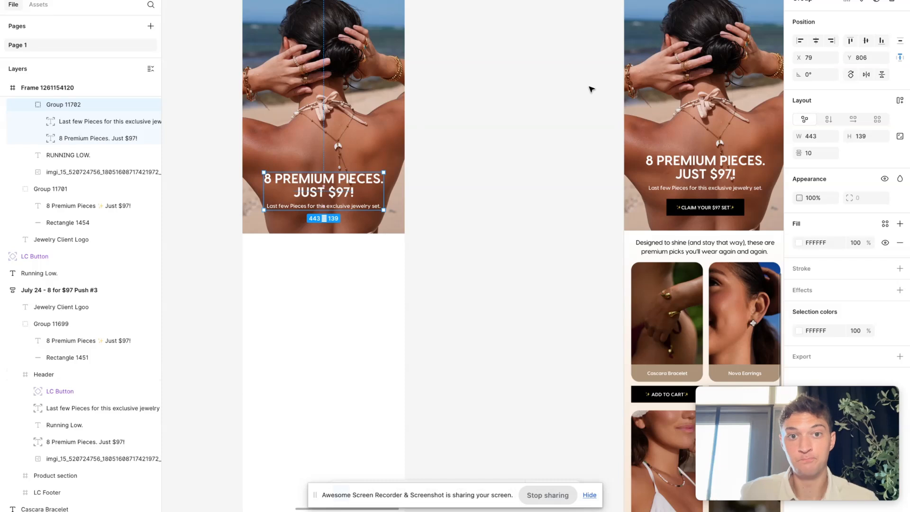
Reposition the grouped offer text over the woman's back, centred horizontally in the header at Y 780
drag(369, 185, 368, 177)
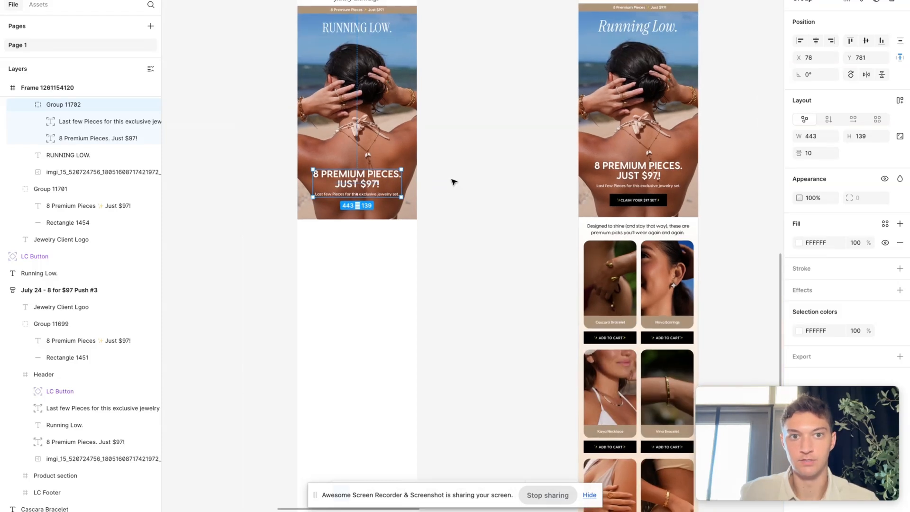
scroll(453, 181, down, 2)
drag(385, 177, 397, 162)
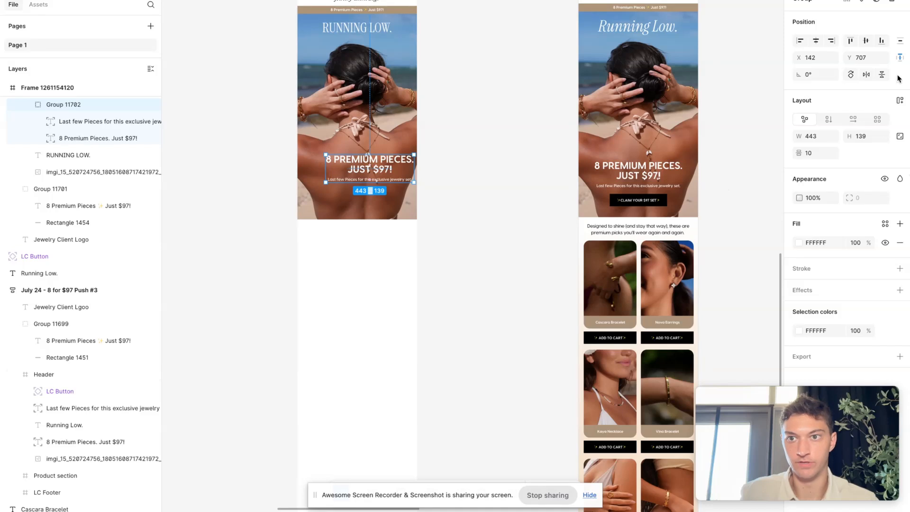
click(813, 44)
drag(851, 57, 15, 57)
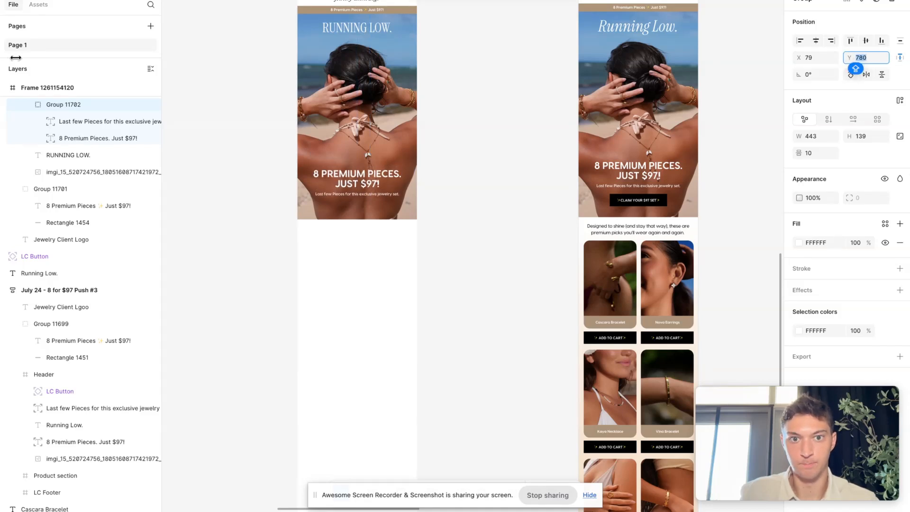
click(551, 122)
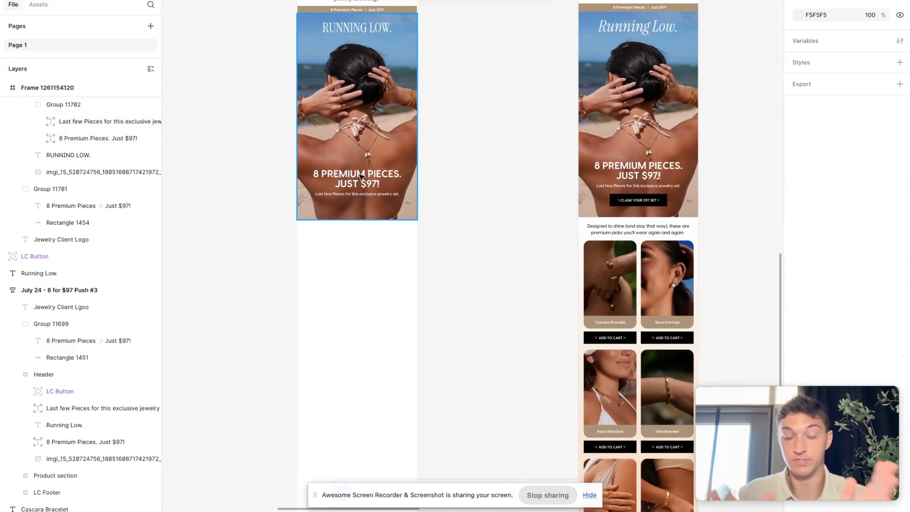
Add a text layer reading "CLAIM YOUR $97 SET" on the empty canvas between the two emails
scroll(360, 176, right, 5)
scroll(679, 204, right, 2)
scroll(679, 204, left, 5)
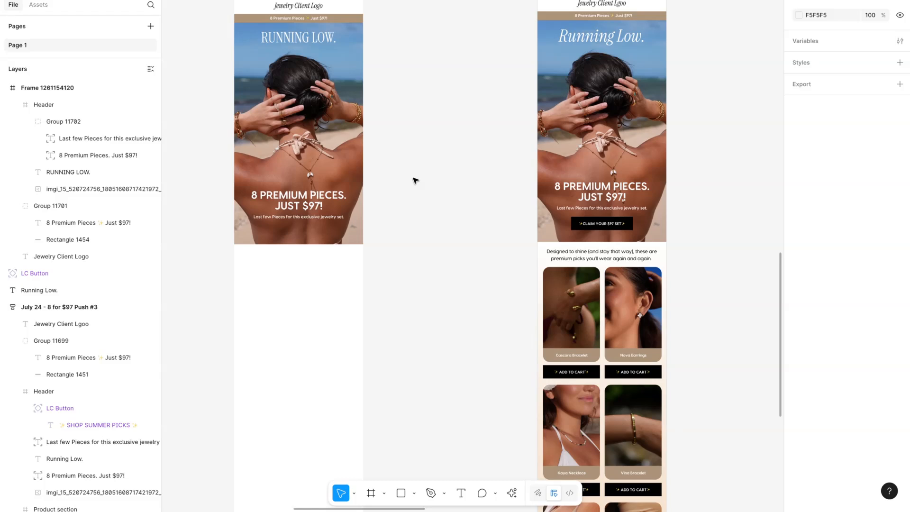
key(t)
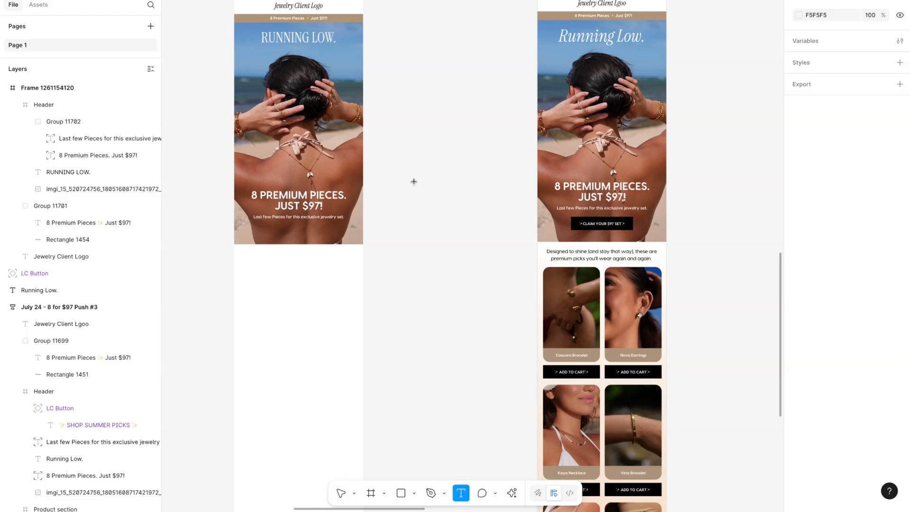
click(403, 208)
text(CLAIM YOUR $97 SET)
Add a ✨ emoji at both ends of the new button text and shift the text across the empty canvas
scroll(604, 223, up, 5)
click(558, 222)
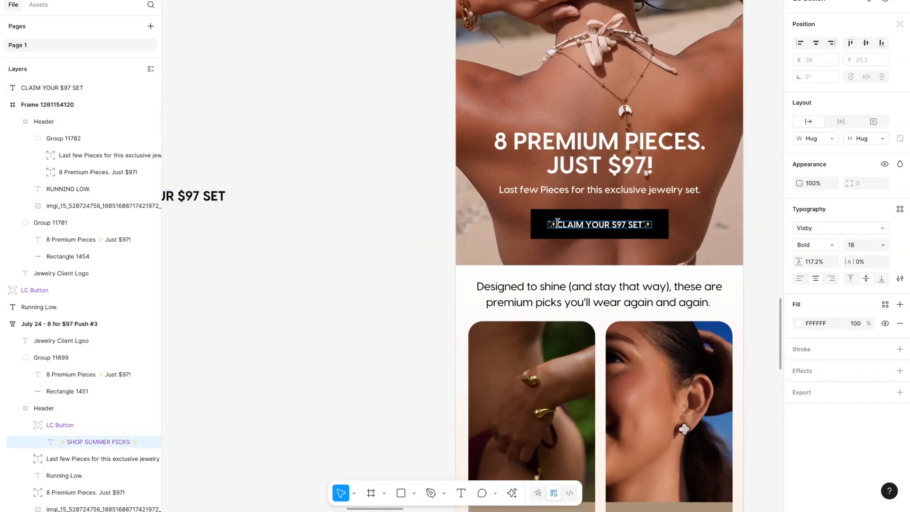
click(220, 195)
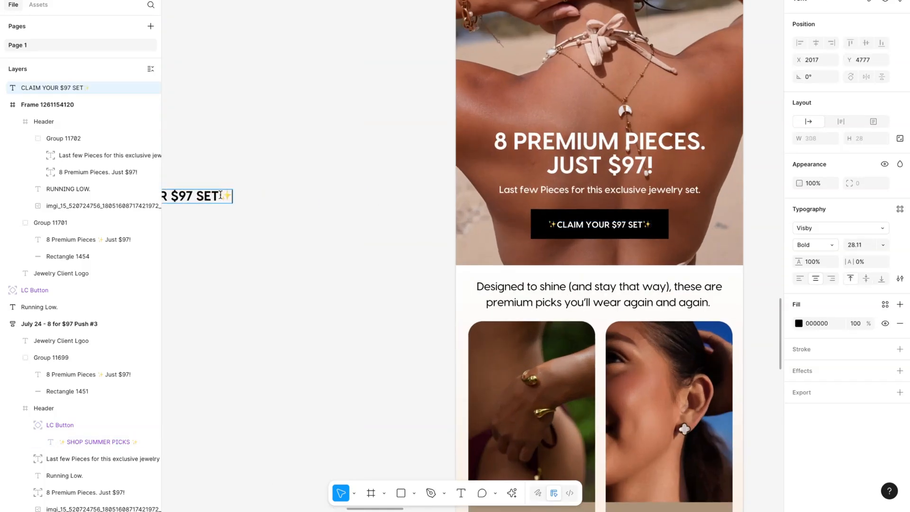
text(✨)
scroll(251, 199, left, 5)
click(264, 209)
text(✨)
key(Escape)
drag(357, 214, 458, 227)
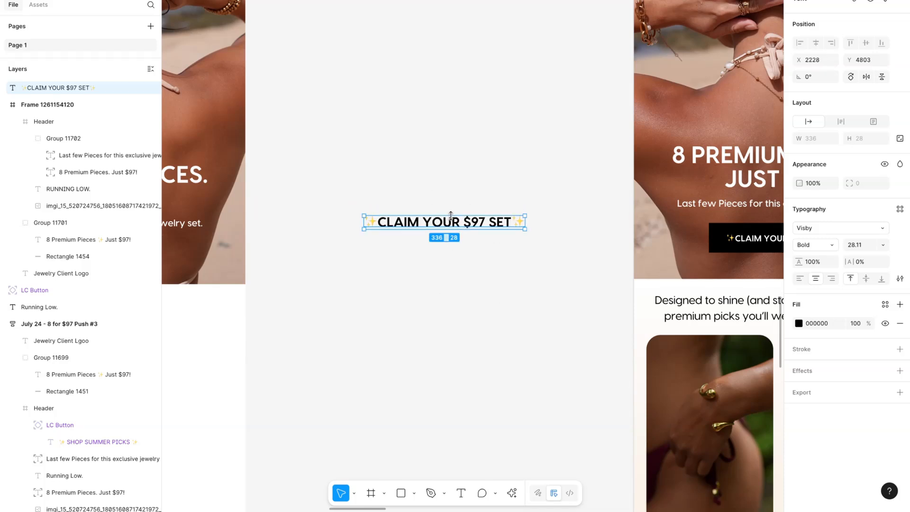
Wrap the "✨CLAIM YOUR $97 SET✨" text in an auto layout frame and expand that frame in the layer list
scroll(455, 221, down, 3)
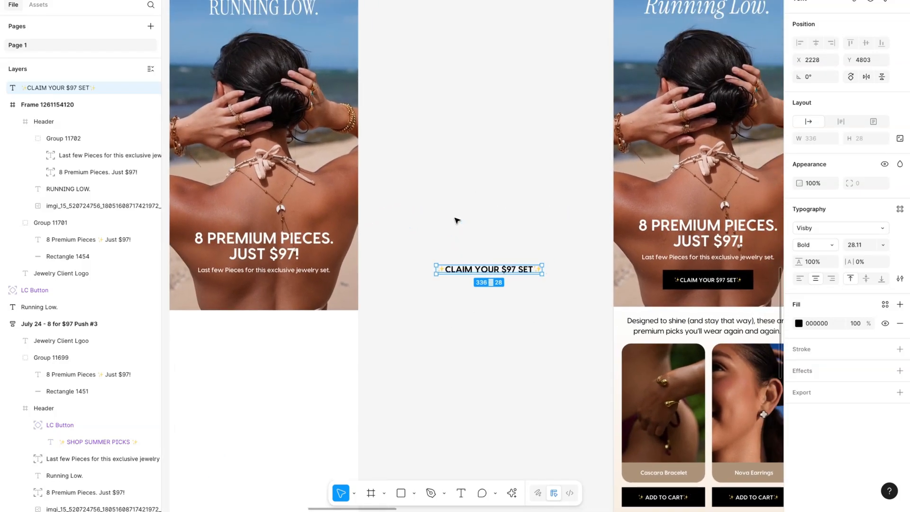
scroll(464, 222, down, 5)
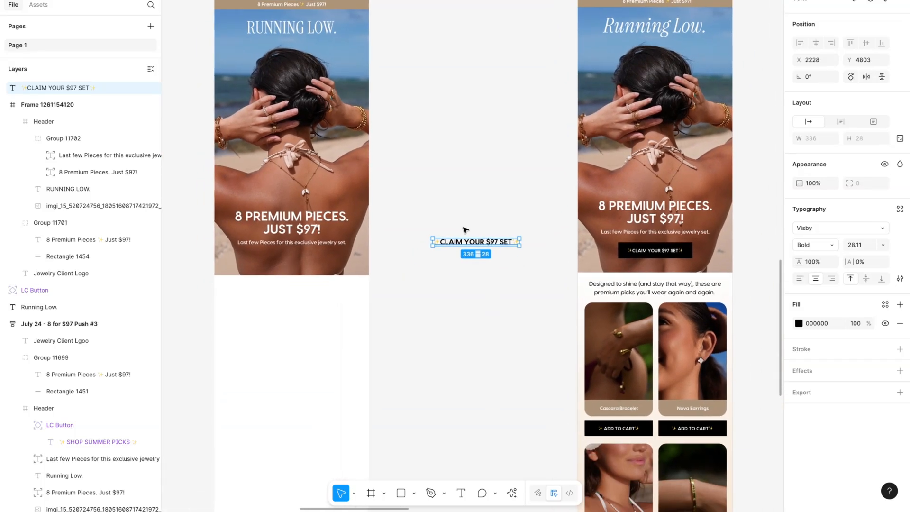
key(shift+a)
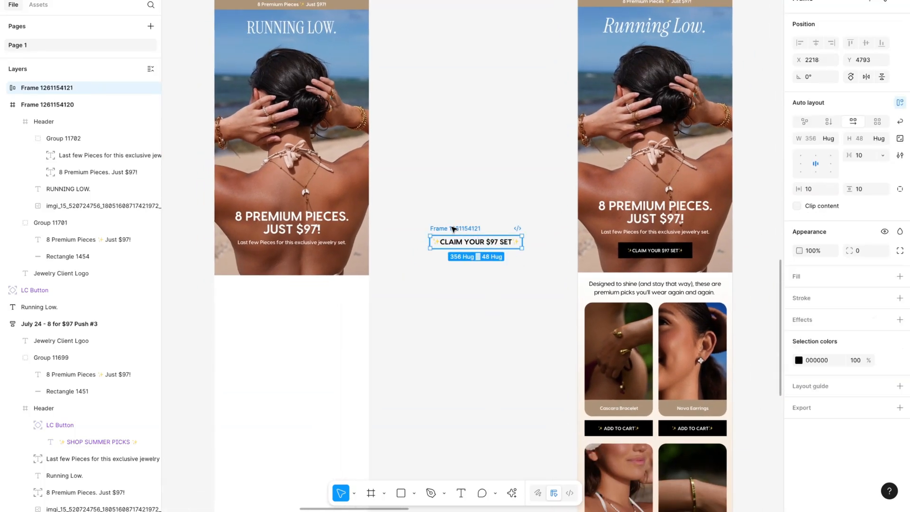
click(4, 88)
click(68, 104)
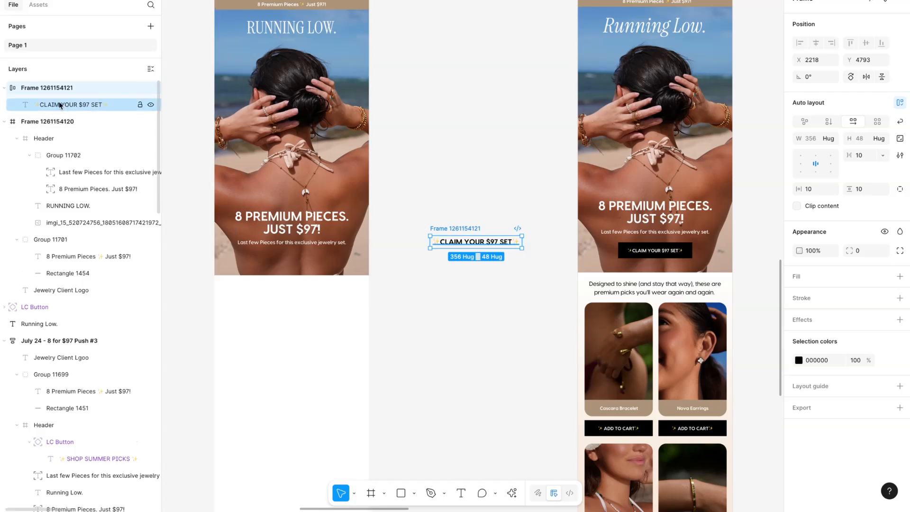
click(64, 90)
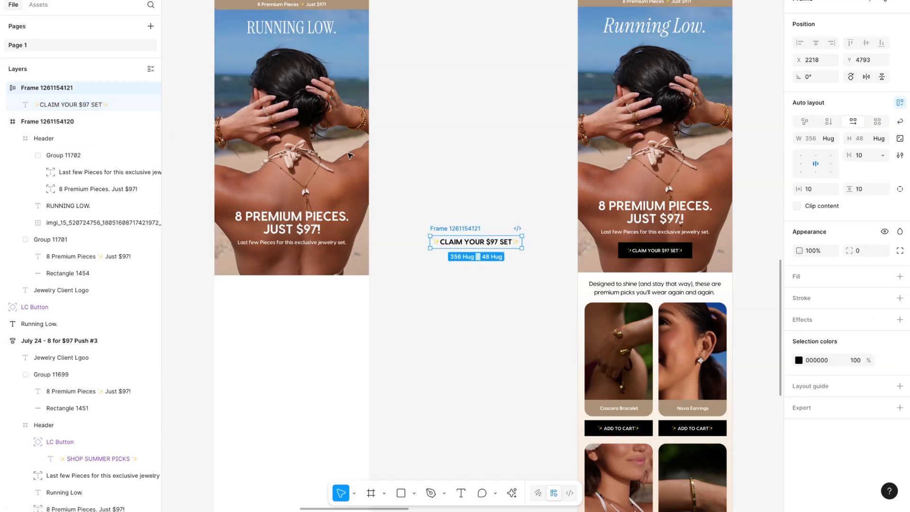
Change the fill of the "✨CLAIM YOUR $97 SET✨" button text to white (FFFFFF)
scroll(550, 197, down, 2)
ctrl+scroll(541, 195, up, 3)
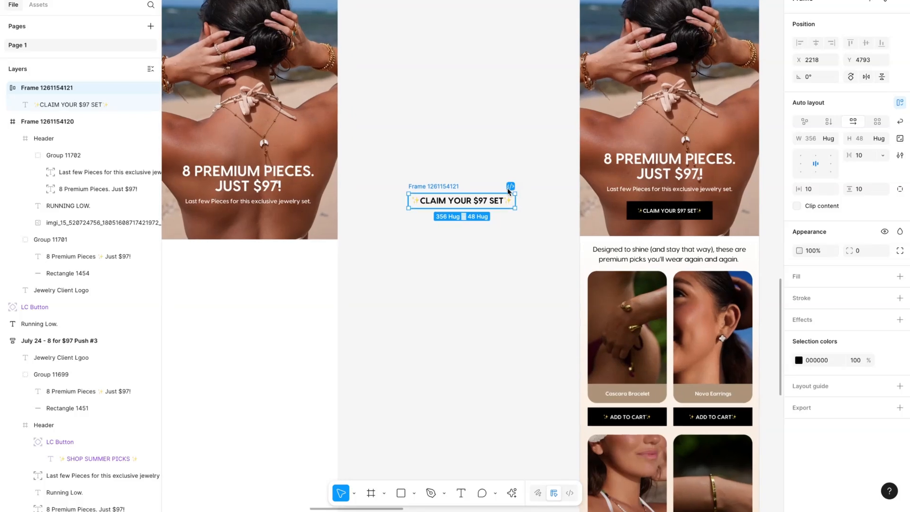
click(480, 201)
double_click(479, 201)
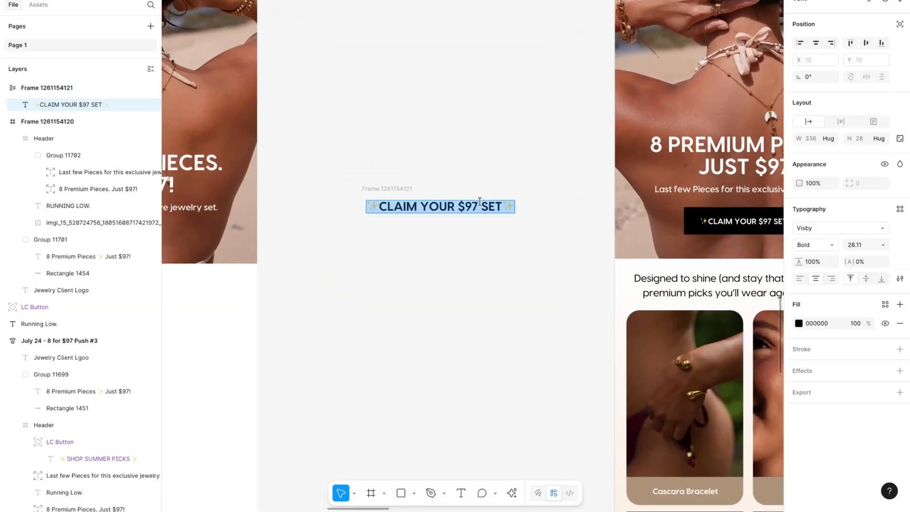
click(799, 324)
drag(696, 307, 574, 181)
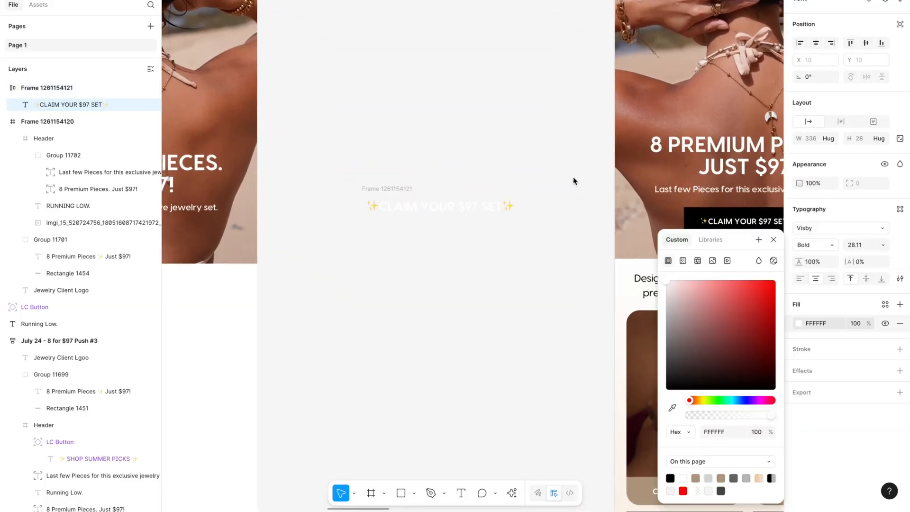
Give the button's auto layout frame a black (000000) fill
click(392, 188)
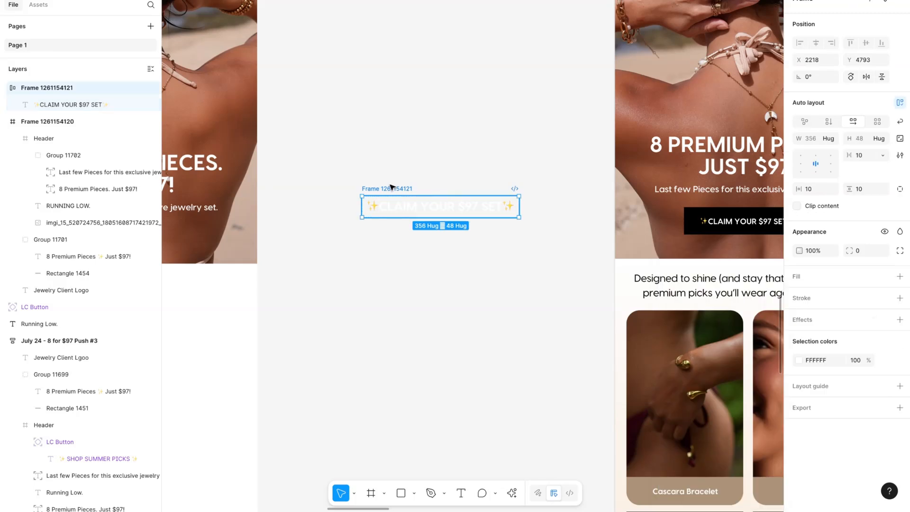
click(901, 277)
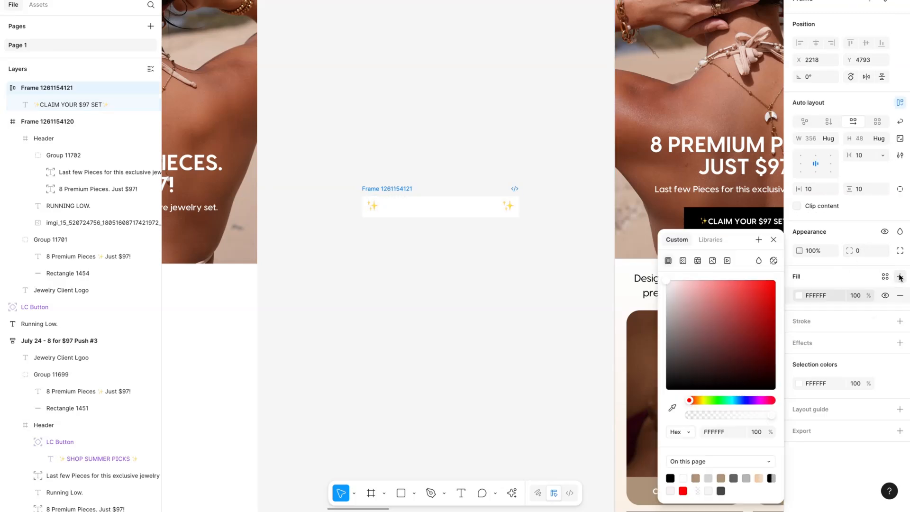
click(671, 478)
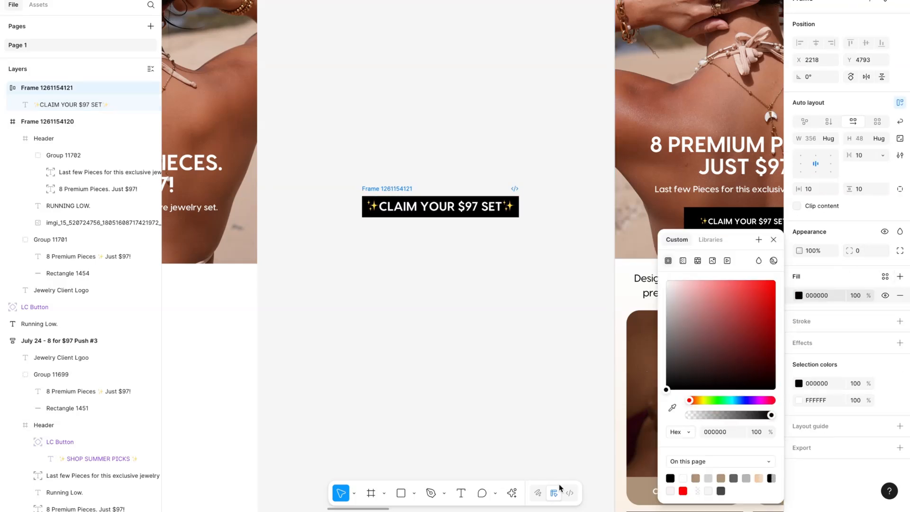
Set the height of the button's auto layout frame to 60
click(858, 140)
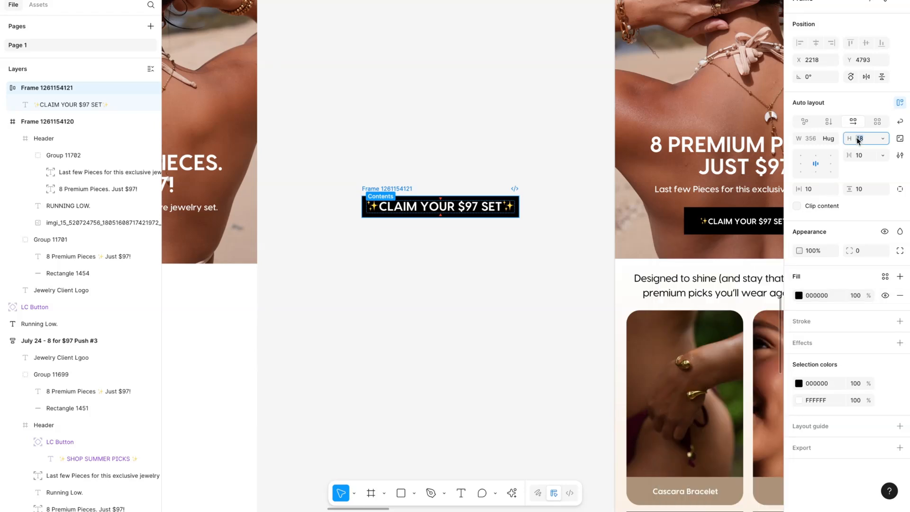
text(60)
key(Return)
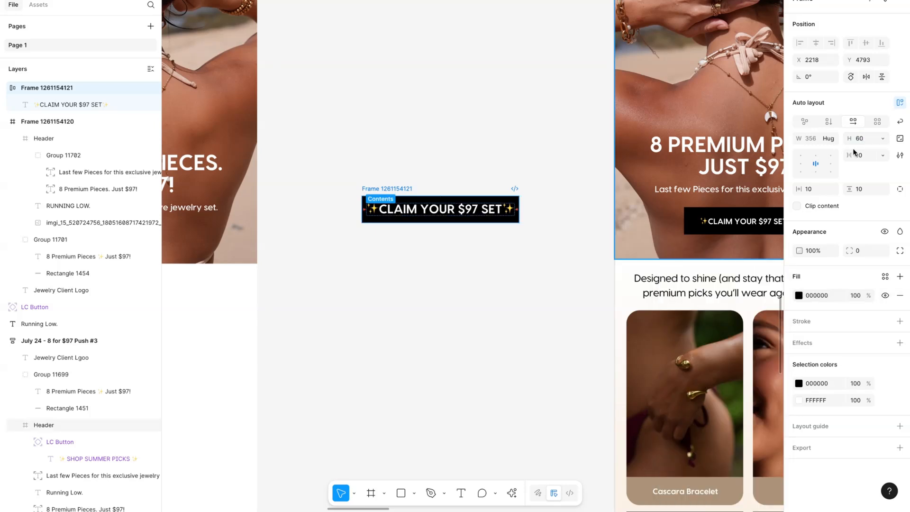
mouse_move(855, 158)
mouse_down()
mouse_move(870, 155)
mouse_move(853, 155)
mouse_up()
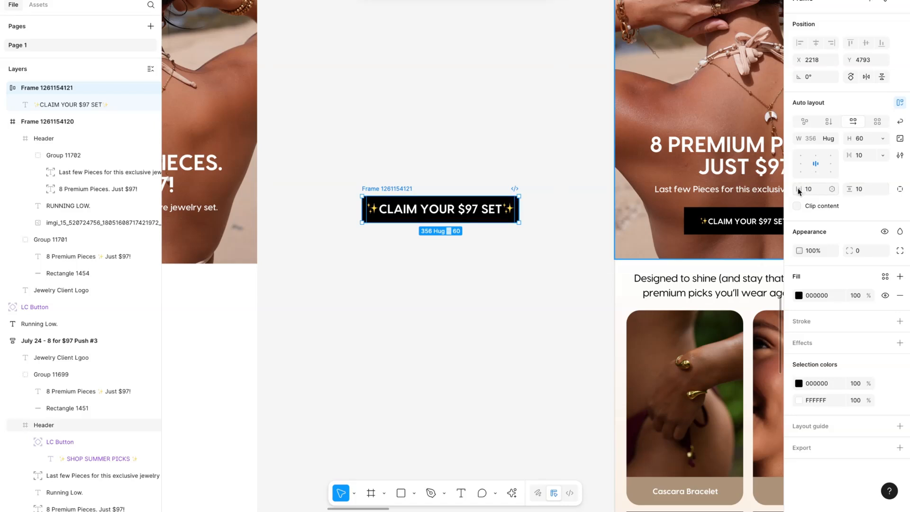
Set the button frame's horizontal padding to 20 and widen the frame to about 423
click(812, 191)
text(20)
key(Return)
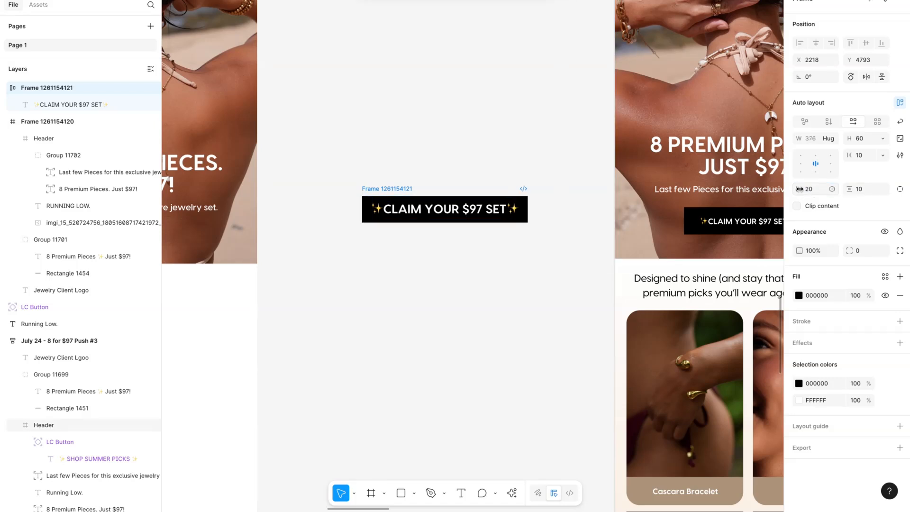
drag(529, 209, 549, 207)
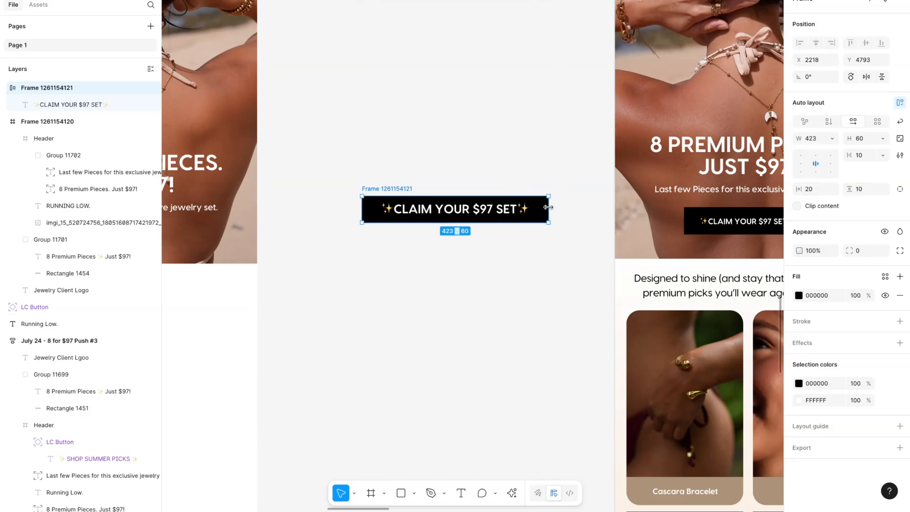
Reduce the "✨CLAIM YOUR $97 SET✨" button text by two font size increments
click(510, 211)
key(ctrl+shift+comma)
key(ctrl+shift+comma)
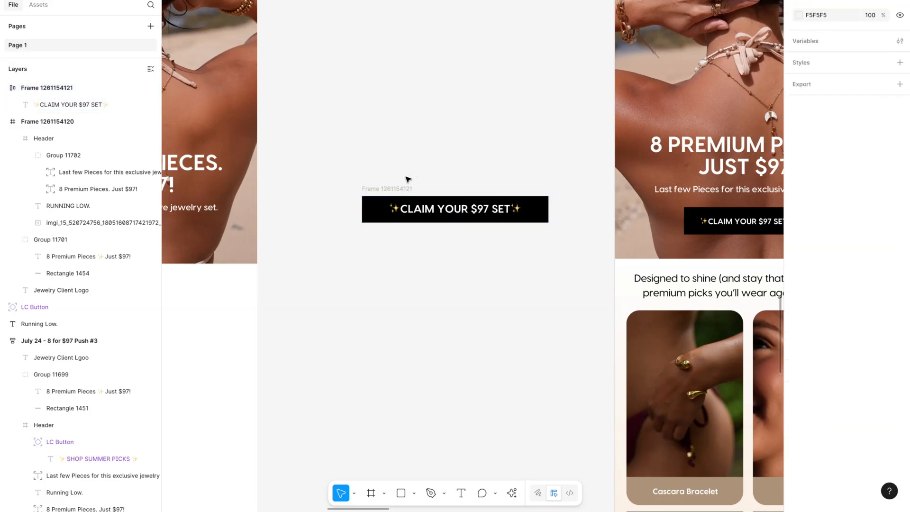
Move the button frame into the header below the "Last few Pieces" line and center it horizontally
click(402, 189)
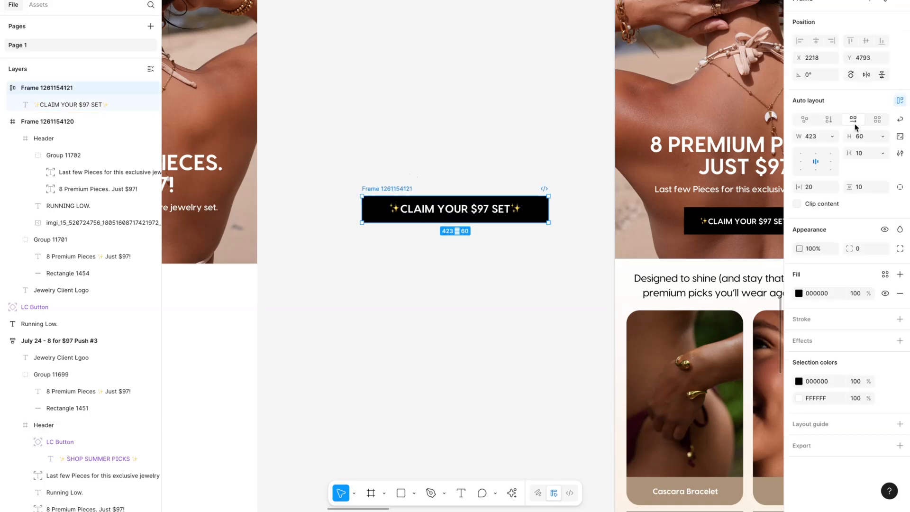
scroll(393, 180, down, 5)
scroll(393, 183, up, 3)
drag(479, 232, 288, 249)
key(shift+Left)
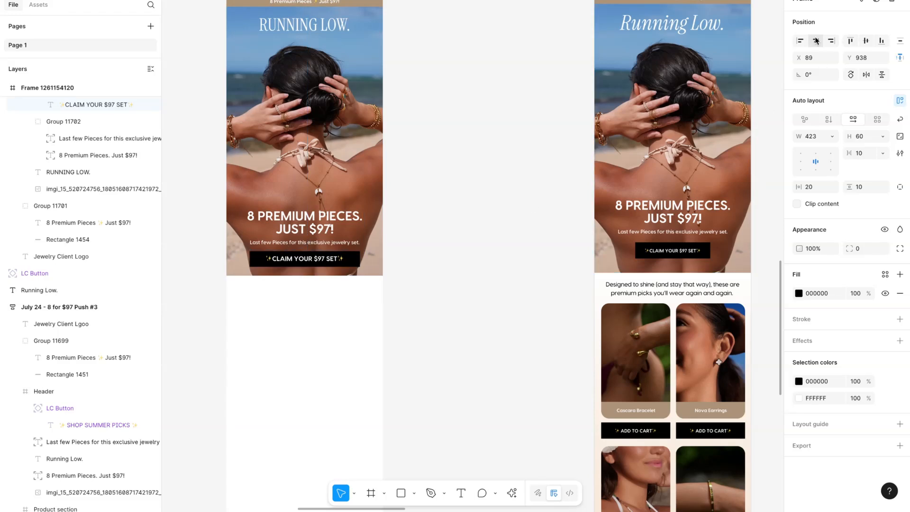
Set the font size of the new header's "✨CLAIM YOUR $97 SET✨" button text to 18
double_click(304, 259)
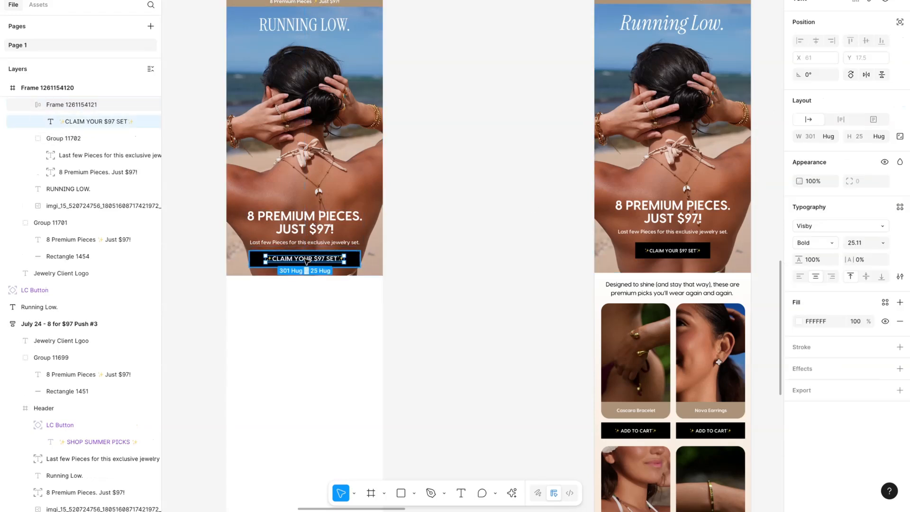
double_click(663, 250)
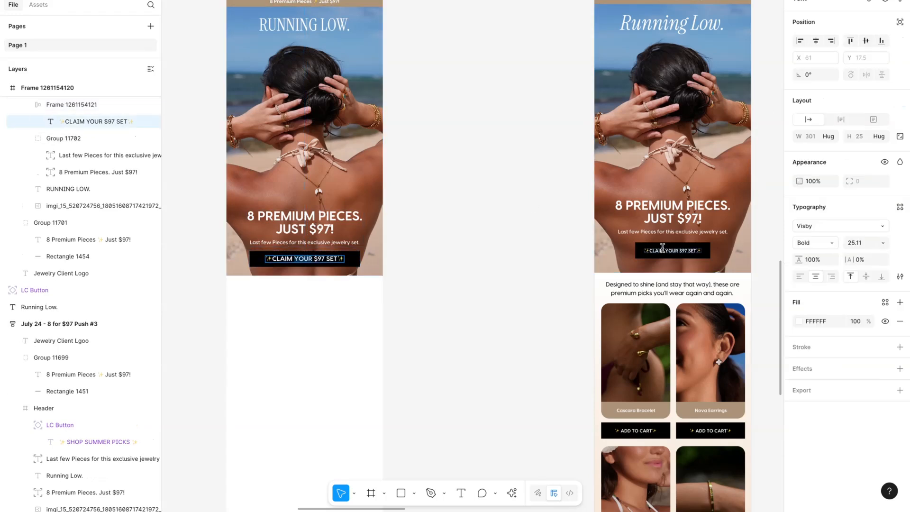
click(313, 258)
click(864, 247)
text(1)
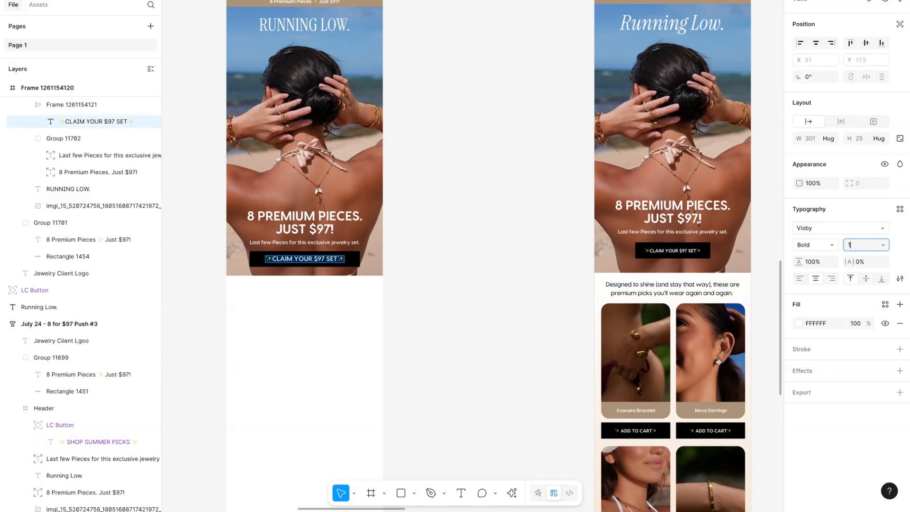
text(8)
key(Return)
click(514, 187)
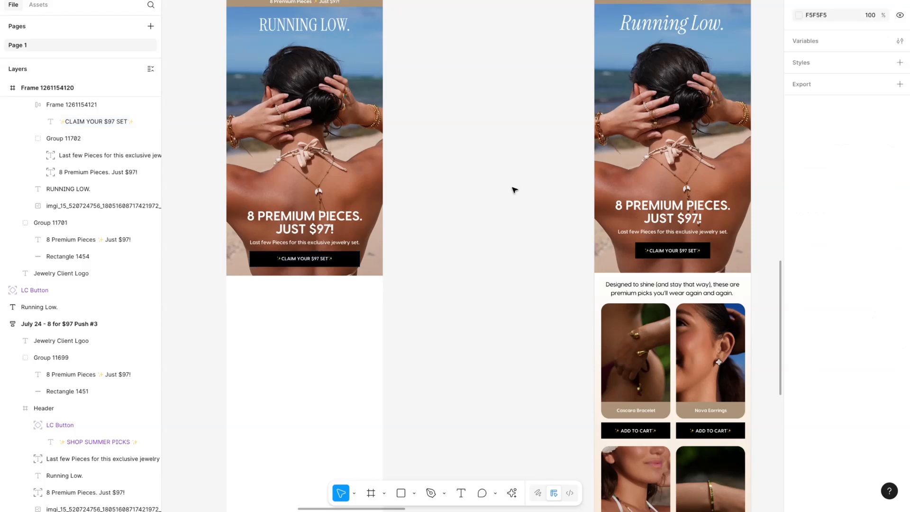
Set the horizontal padding of the header's button frame to 10
scroll(514, 187, down, 2)
click(378, 244)
click(372, 249)
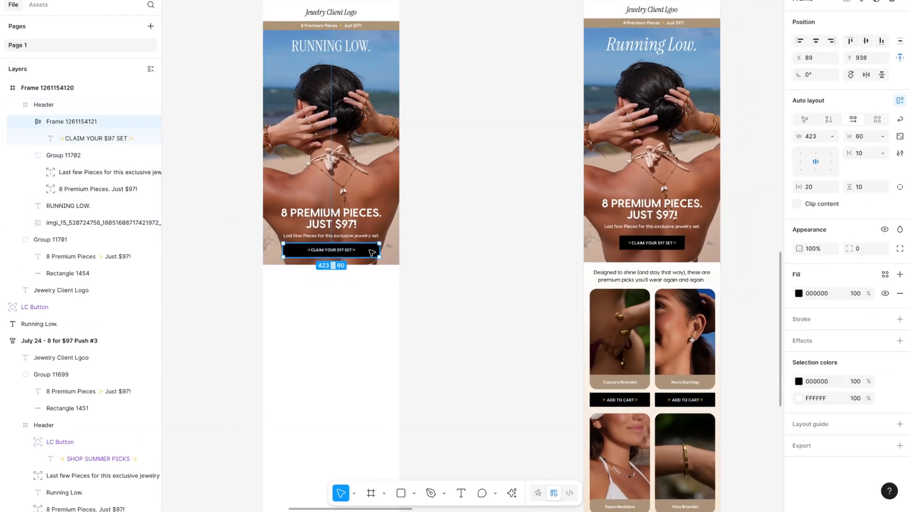
click(812, 187)
text(10)
key(Return)
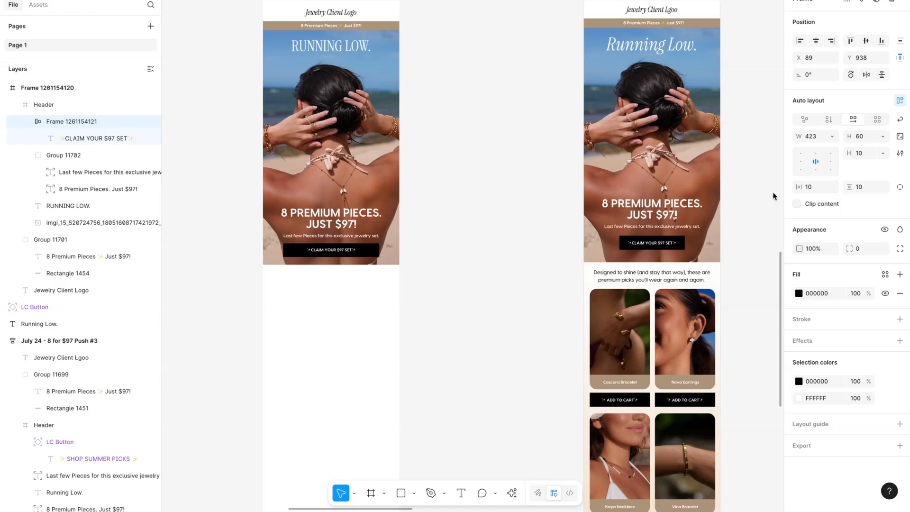
Narrow the header button to about 319 wide and center it horizontally in the header
drag(378, 247, 354, 247)
click(816, 40)
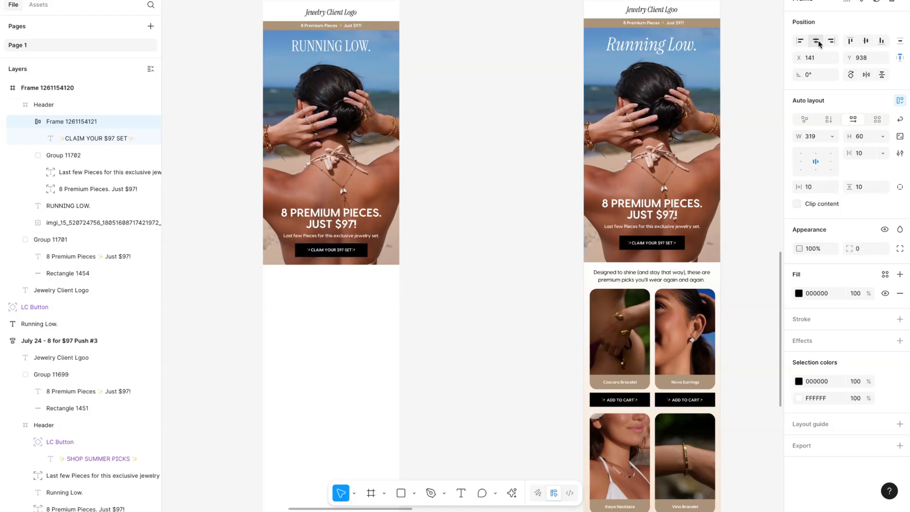
click(489, 129)
Copy the "Designed to shine (and stay that way)" text from the original email and center it just below the new header
scroll(489, 126, down, 2)
scroll(489, 126, up, 1)
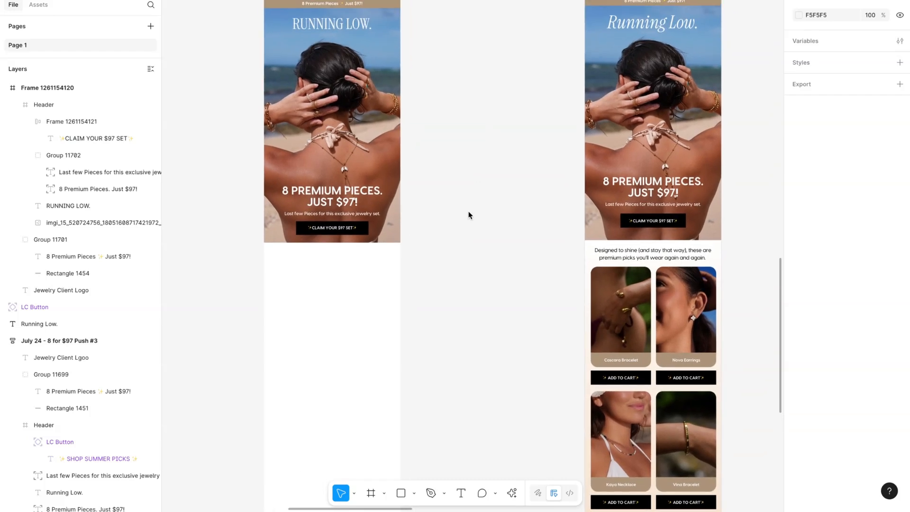
click(668, 250)
drag(667, 249, 351, 256)
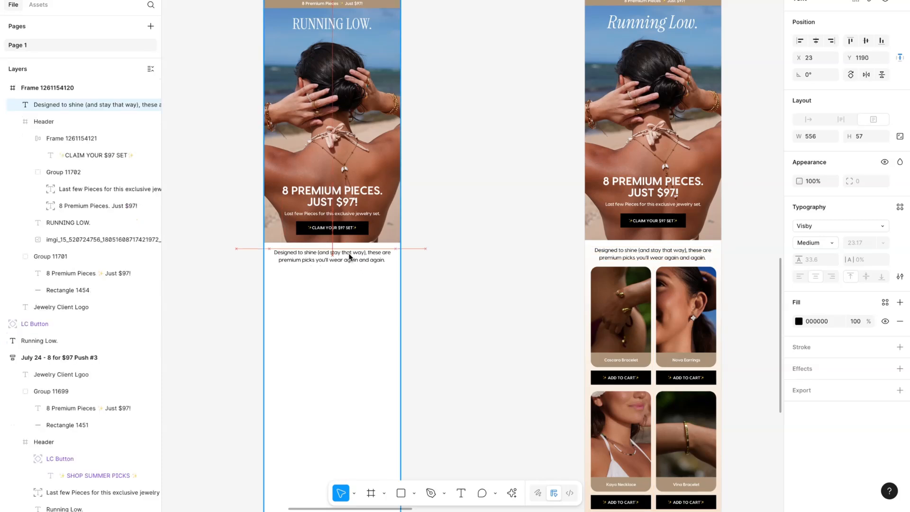
click(431, 264)
scroll(384, 258, left, 2)
click(383, 258)
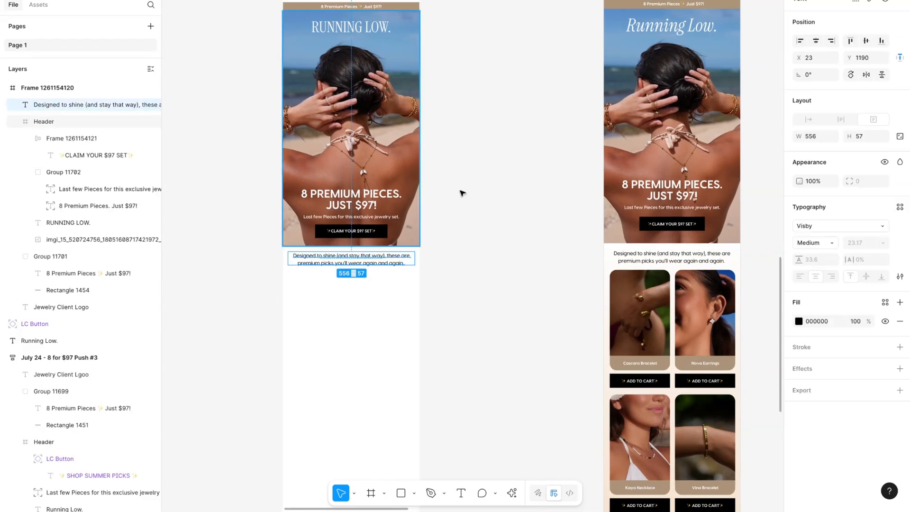
Place a copy of the original Cascara Bracelet product card on the empty canvas between the two emails
scroll(562, 167, down, 2)
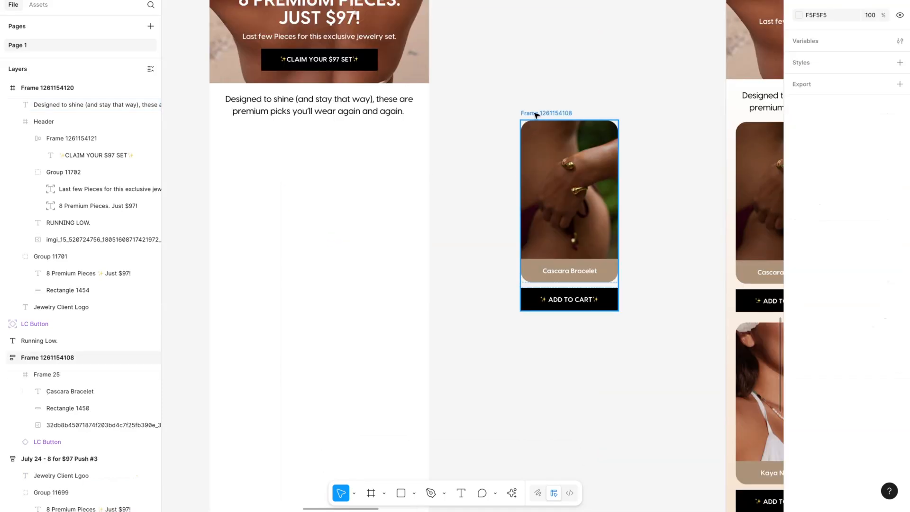
mouse_move(535, 113)
mouse_down()
mouse_move(579, 122)
mouse_move(534, 112)
mouse_up()
click(448, 150)
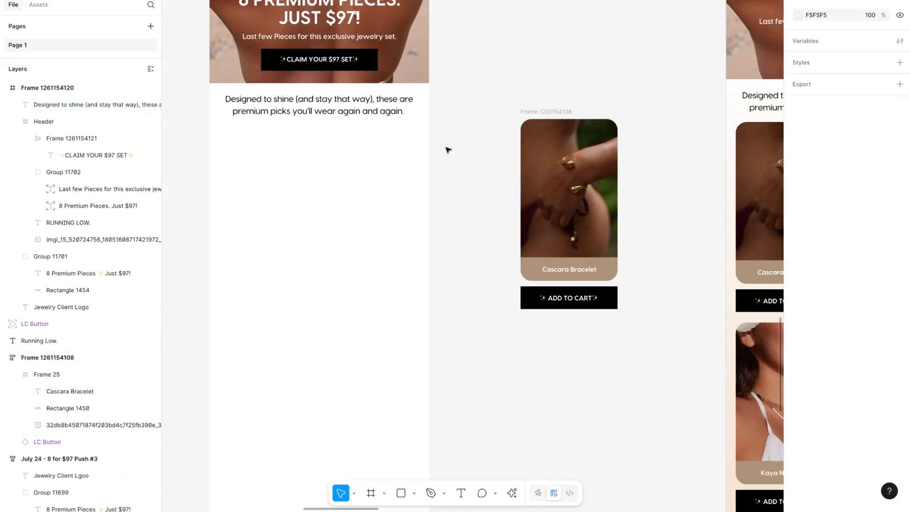
Draw a card frame about 261 × 428 below the intro text, with corner radius 30 and the reference card's brown fill (AB9379)
key(f)
mouse_move(218, 131)
mouse_down()
mouse_move(319, 255)
mouse_move(313, 299)
mouse_move(314, 288)
mouse_up()
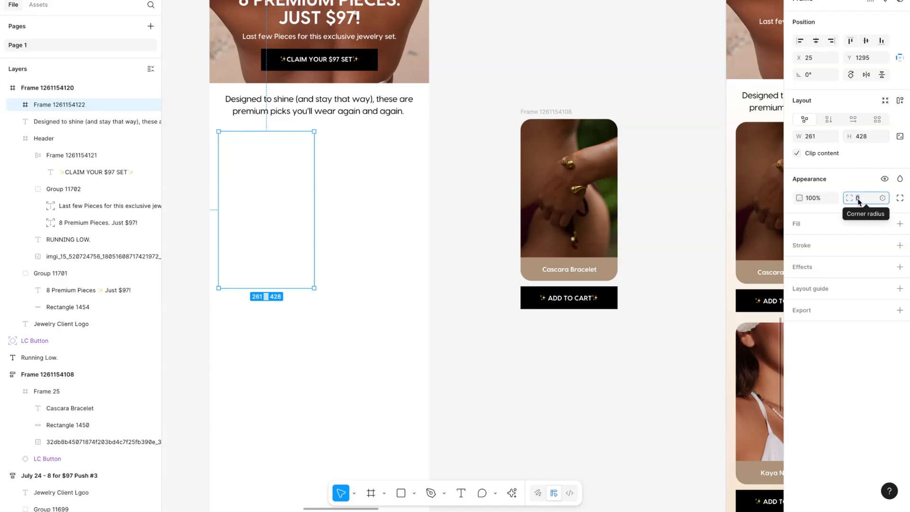
text(30)
key(Return)
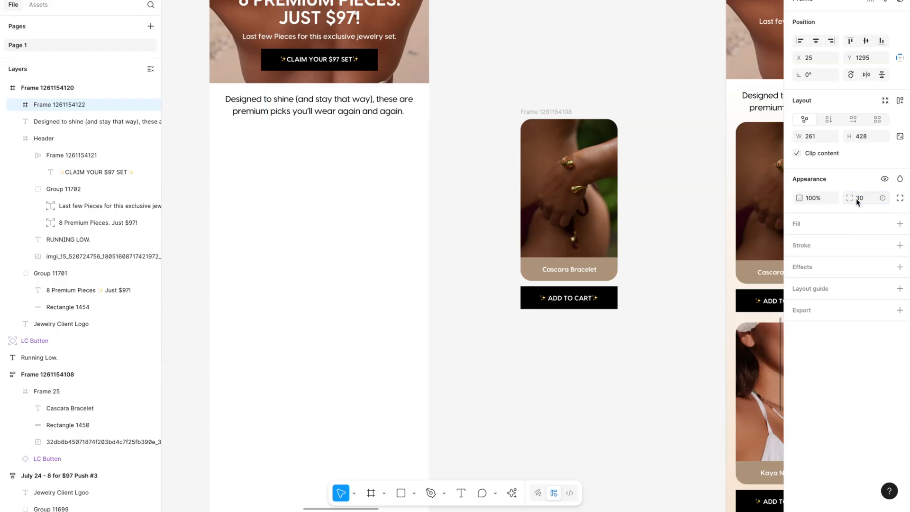
key(i)
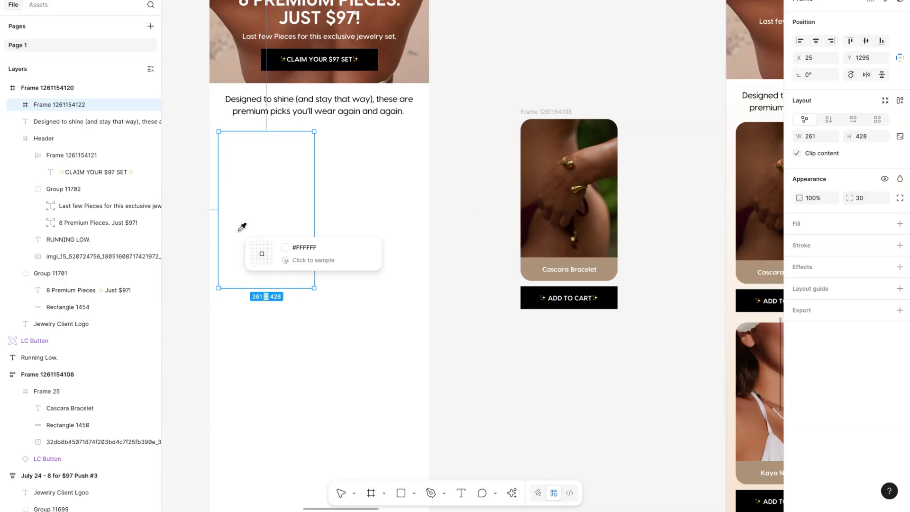
click(537, 270)
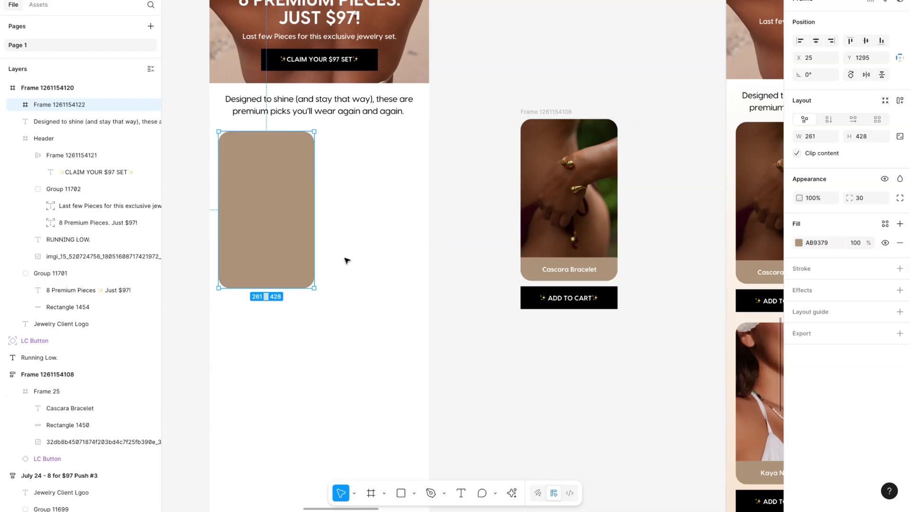
Duplicate the reference card's bracelet photo into the new card frame, leaving a brown strip along its lower edge
double_click(542, 200)
key(ctrl+d)
drag(567, 182, 262, 175)
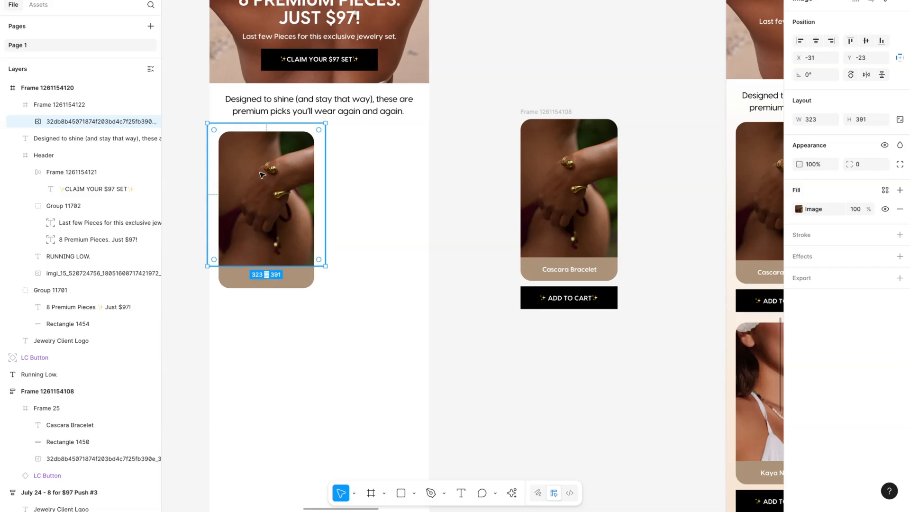
click(366, 143)
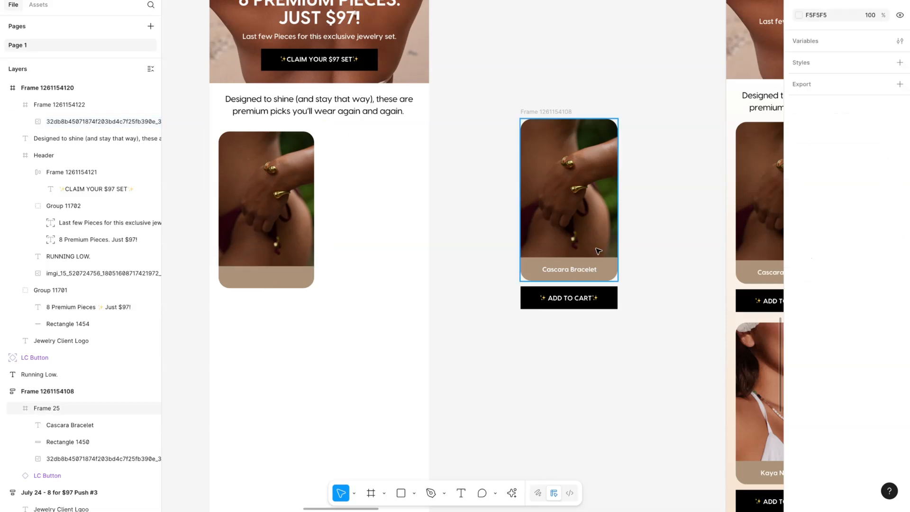
Place the "Cascara Bracelet" label on the new card's brown strip and move the card to X 22, Y 1286
double_click(590, 271)
drag(589, 271, 283, 281)
click(468, 261)
click(264, 147)
drag(265, 146, 263, 144)
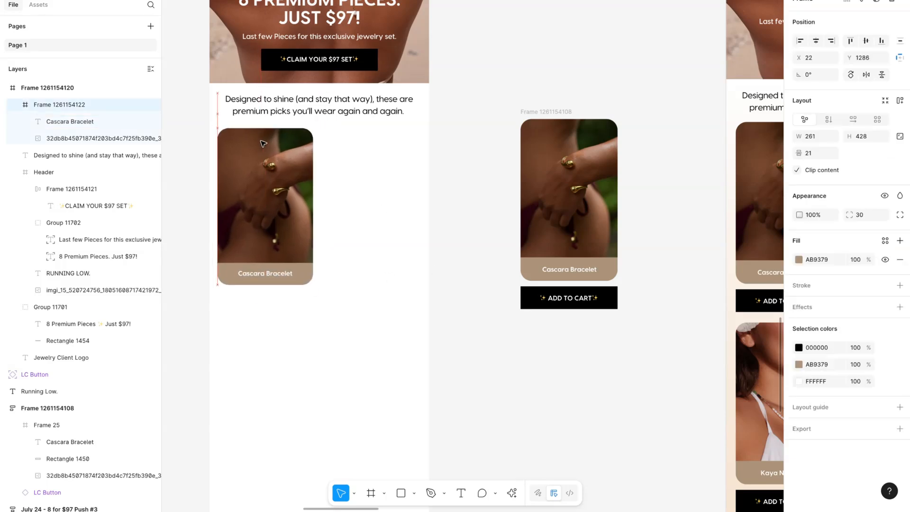
Duplicate the header button, place the copy directly below the product card and size it to 261 wide
click(339, 63)
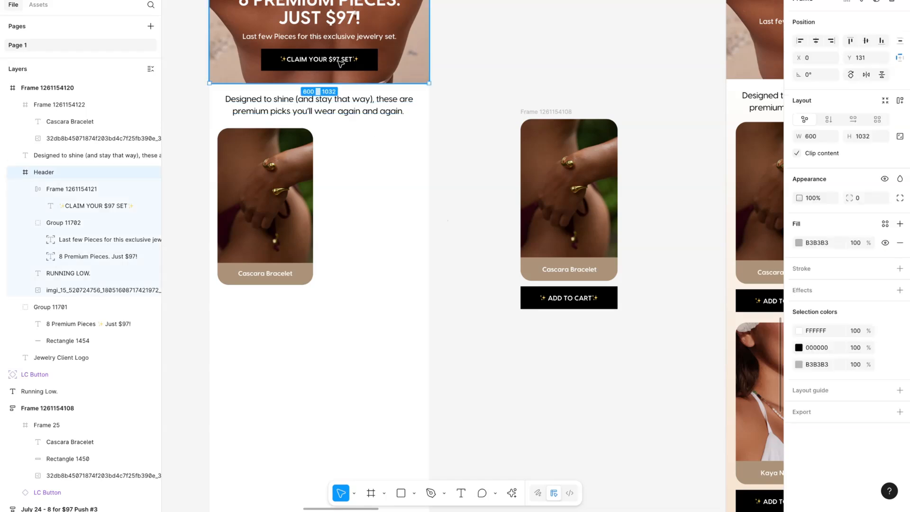
double_click(339, 60)
key(ctrl+d)
drag(350, 58, 313, 298)
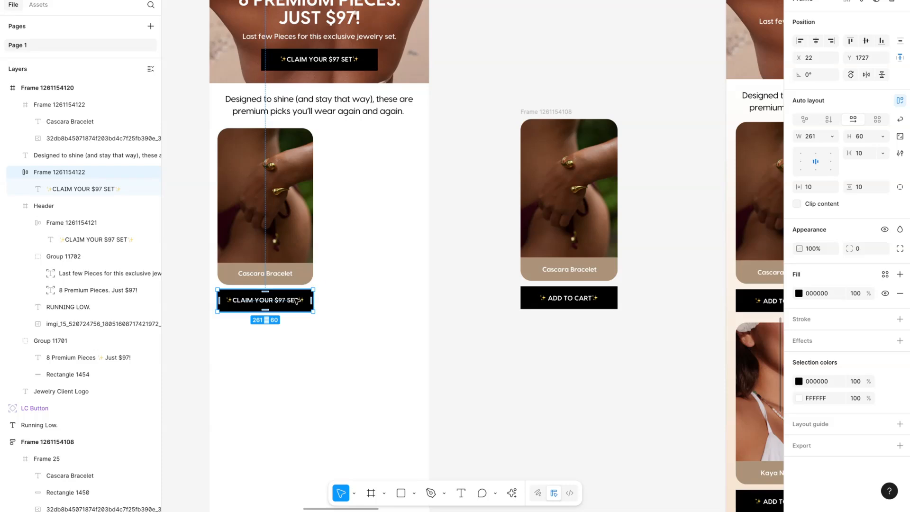
Change the duplicated button's text to "✨ADD TO CART✨"
double_click(294, 299)
click(291, 300)
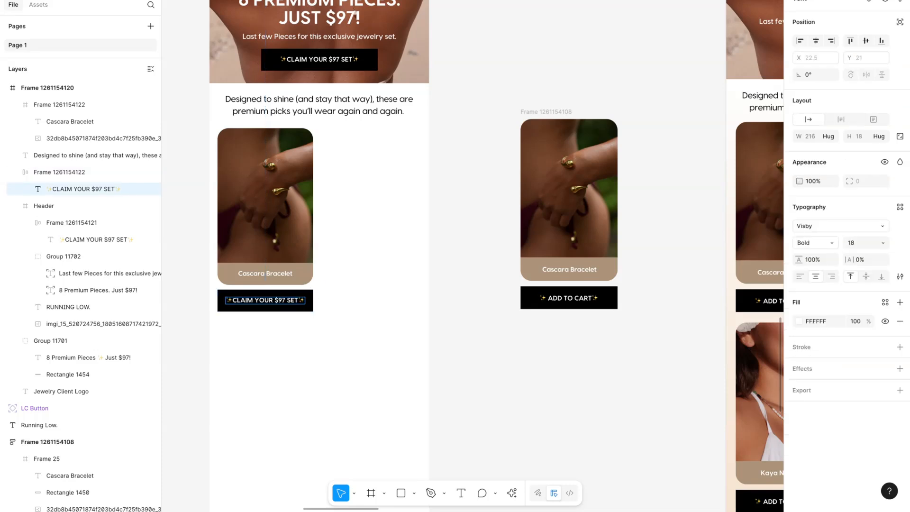
text(AdD TO CART)
key(Escape)
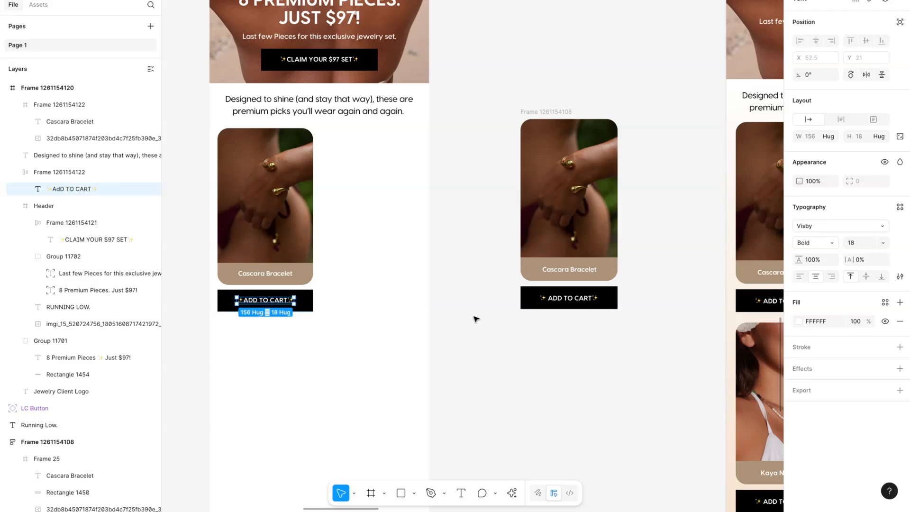
click(476, 319)
Fit the "ADD TO CART" button's width to the product card above it, 261 wide
click(263, 300)
scroll(193, 302, up, 5)
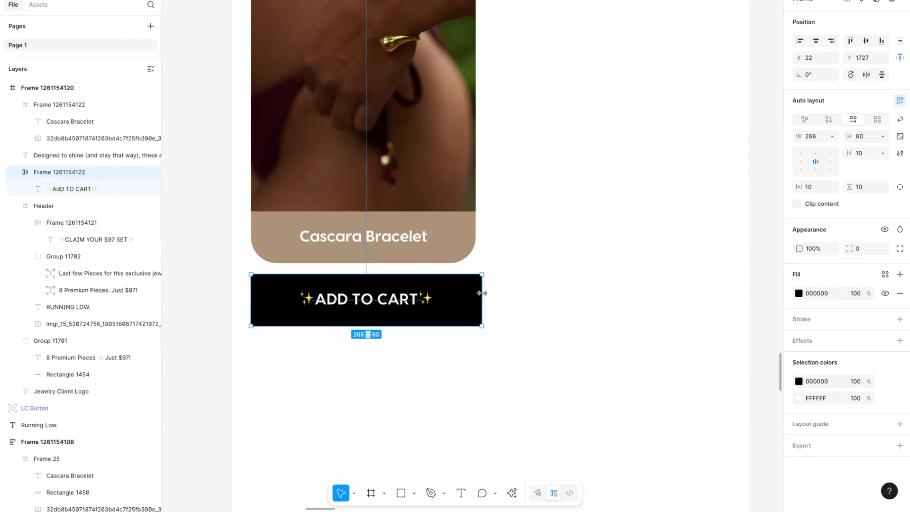
scroll(477, 294, down, 1)
scroll(477, 294, down, 3)
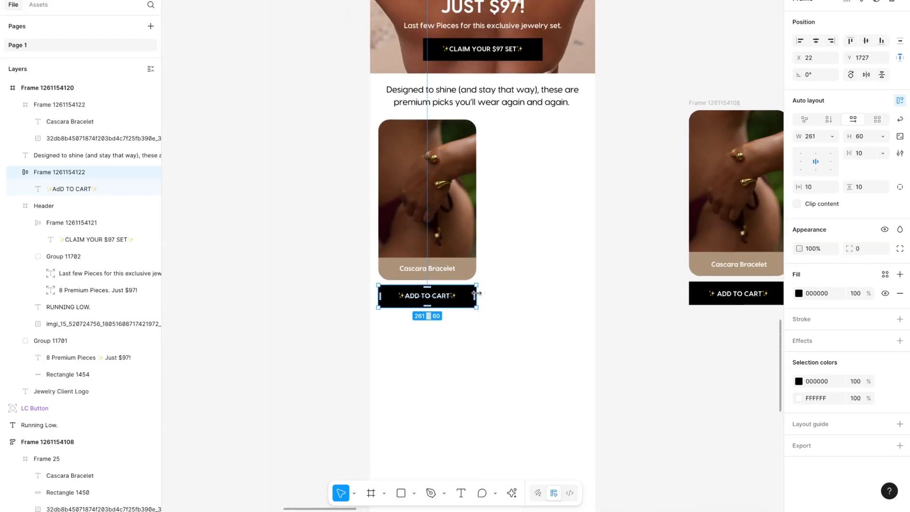
scroll(478, 296, right, 2)
click(569, 285)
Group the product card with its button and place a duplicate of the group beside it at X 314, Y 1286
scroll(570, 285, right, 2)
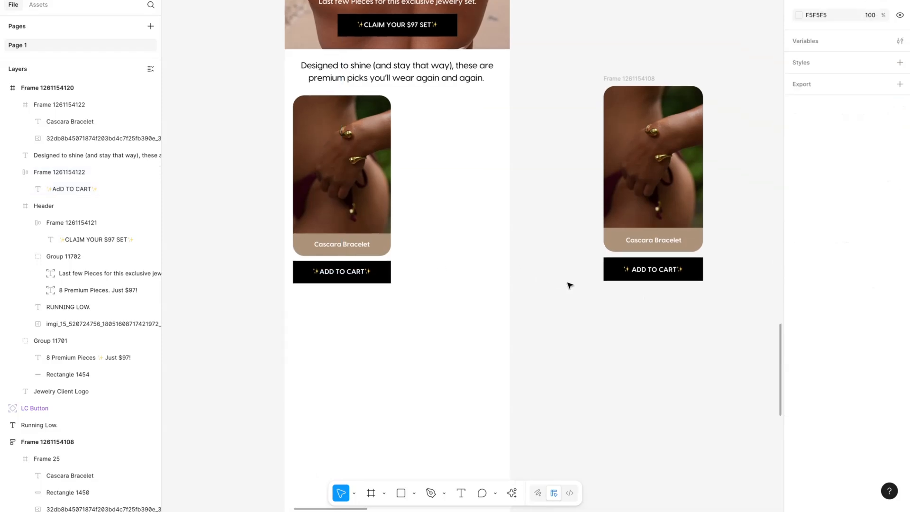
drag(261, 108, 397, 284)
key(ctrl+g)
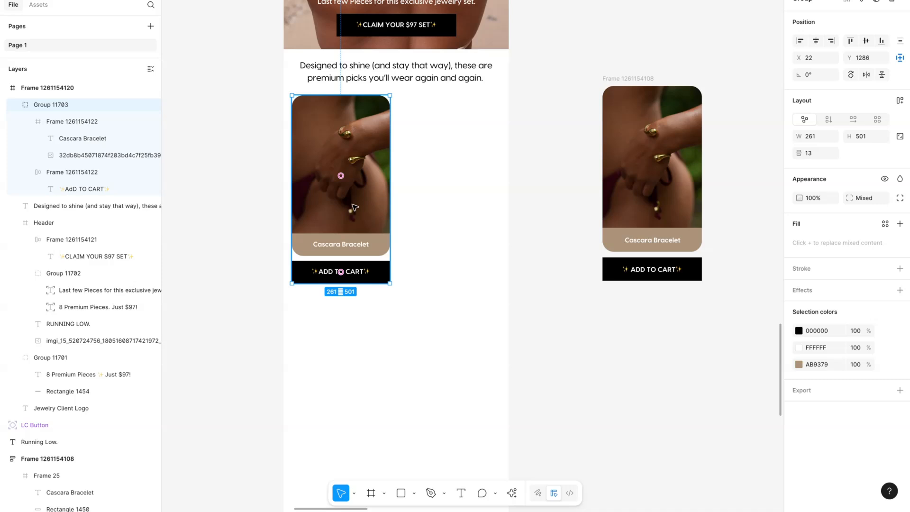
key(ctrl+d)
drag(320, 208, 428, 207)
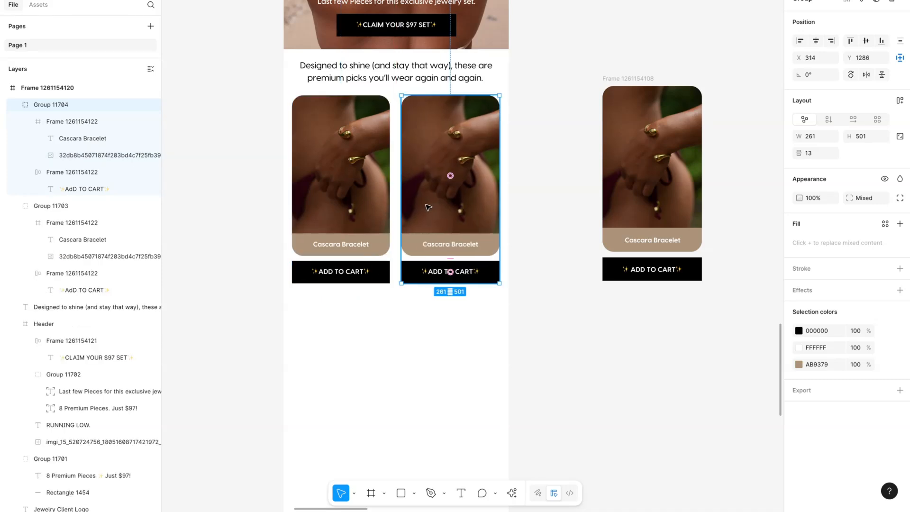
Move the two product card groups up to Y 1283 and select both of them
drag(218, 143, 431, 189)
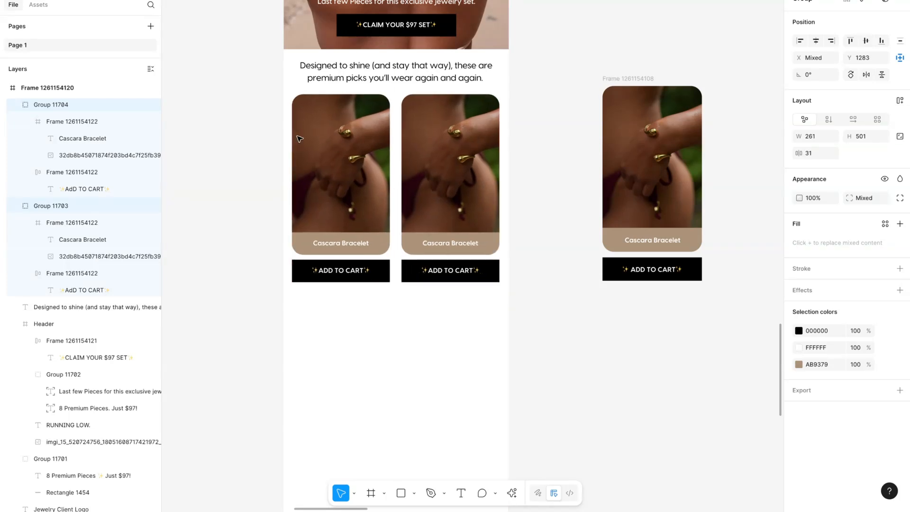
click(241, 119)
click(325, 117)
shift+click(436, 118)
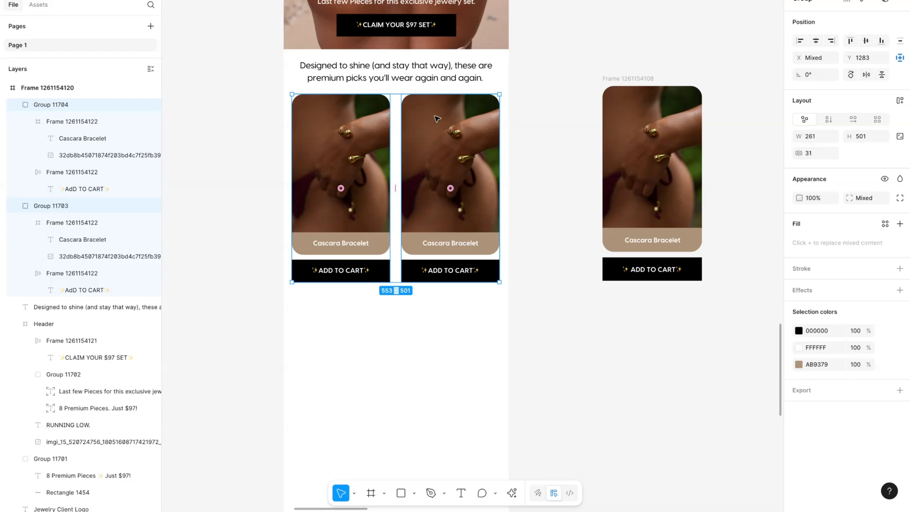
Group the two product card groups and centre the new group horizontally in the email frame
key(ctrl+g)
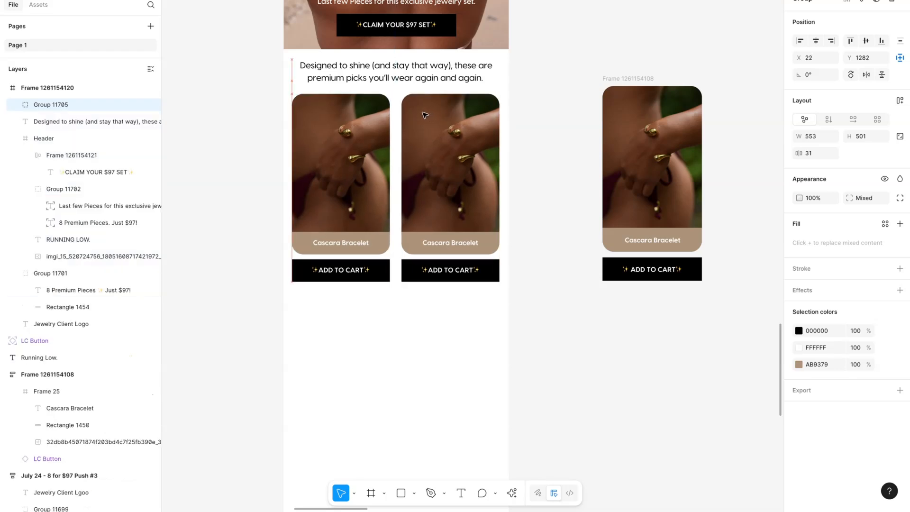
click(816, 41)
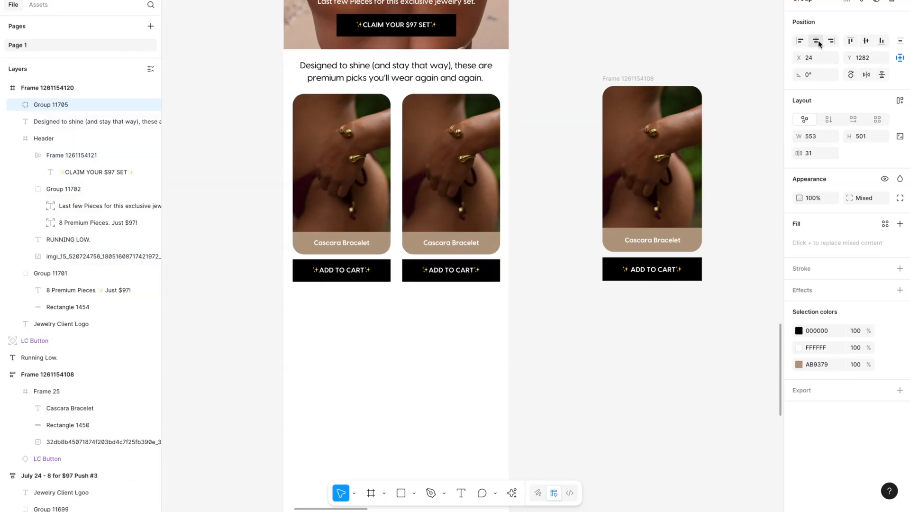
click(573, 65)
Duplicate the grouped product row and place the copy directly below it at X 24, Y 1810
scroll(573, 64, down, 2)
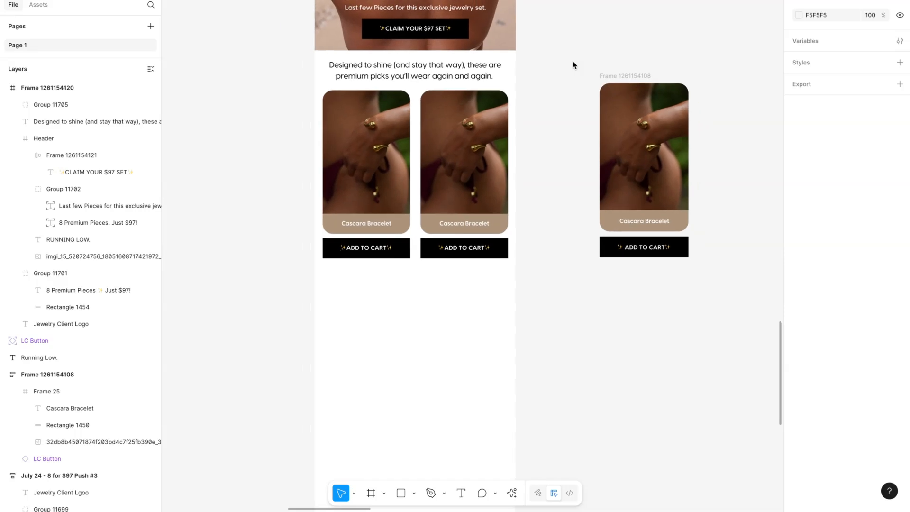
scroll(573, 64, right, 2)
scroll(572, 65, down, 1)
click(433, 105)
key(ctrl+d)
drag(433, 109, 433, 286)
scroll(433, 284, down, 3)
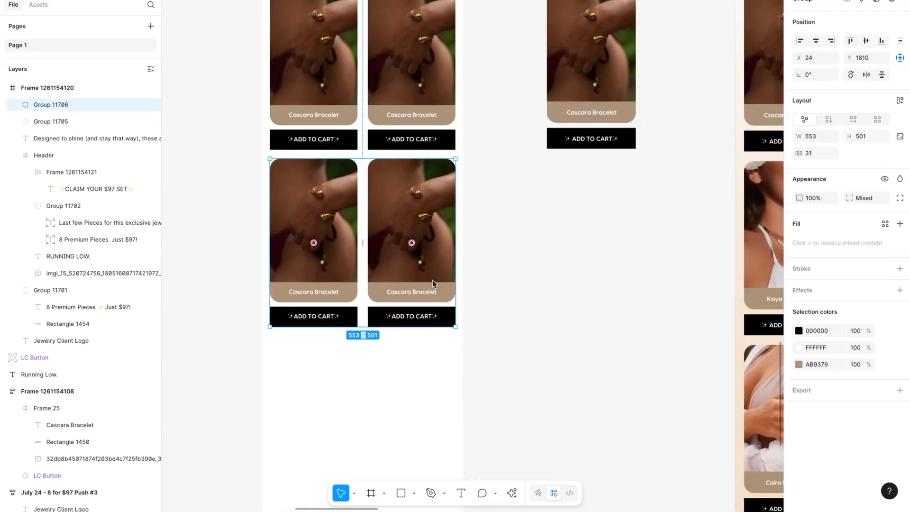
Add a third product row by duplicating the second one and placing it below at X 22, Y 2329
key(ctrl+d)
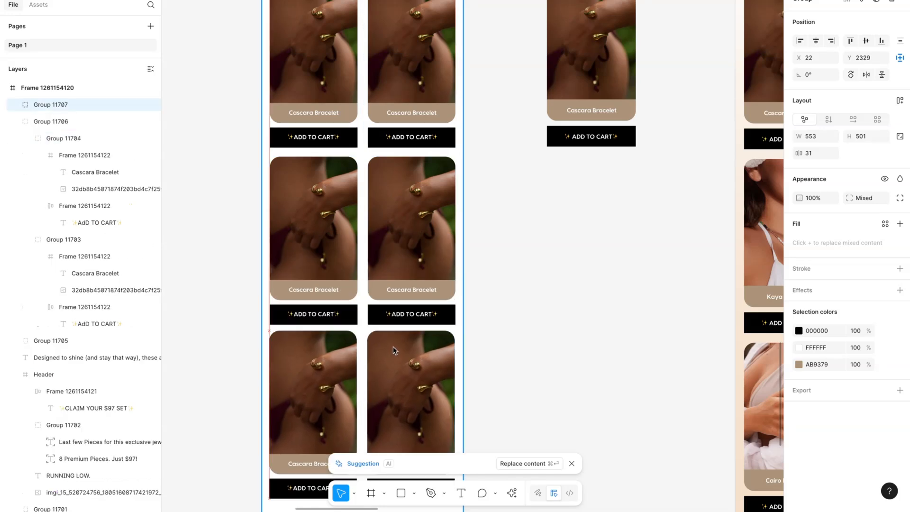
click(475, 313)
scroll(477, 314, down, 2)
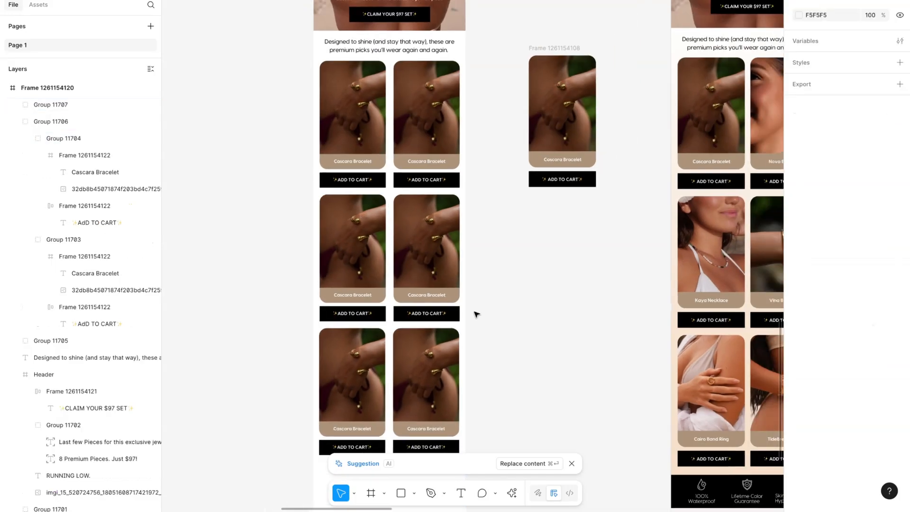
scroll(477, 314, down, 2)
scroll(476, 315, up, 2)
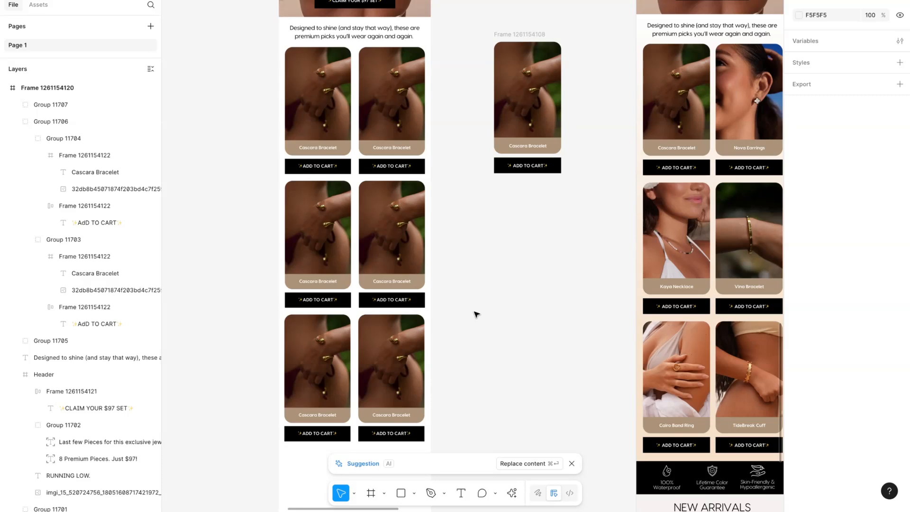
Replace the title of the first row's second card with "Nova Earrings", copied from the reference email
scroll(362, 118, up, 2)
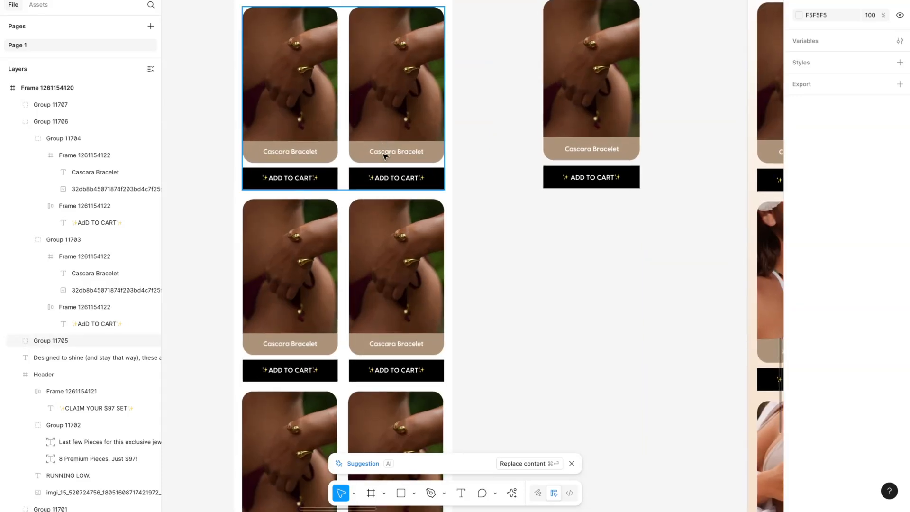
click(385, 156)
double_click(385, 153)
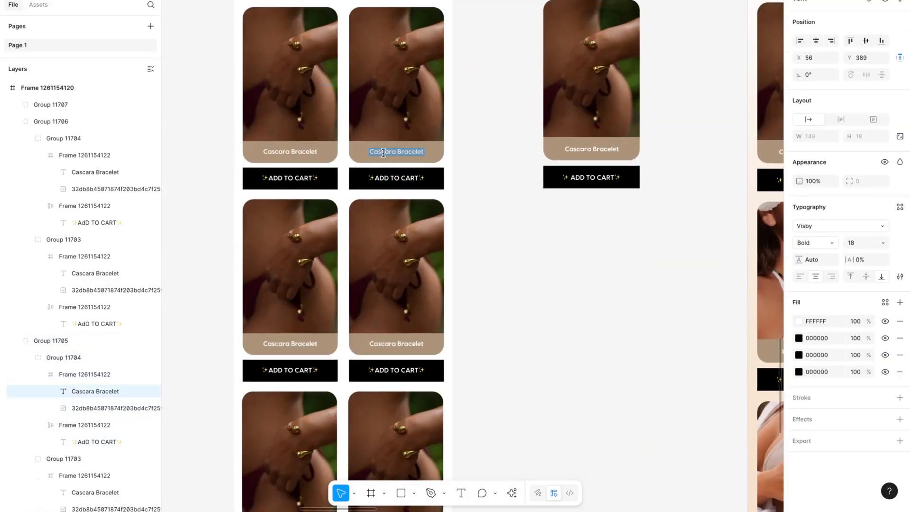
scroll(384, 152, down, 2)
double_click(755, 152)
key(ctrl+c)
double_click(394, 150)
key(ctrl+v)
click(441, 148)
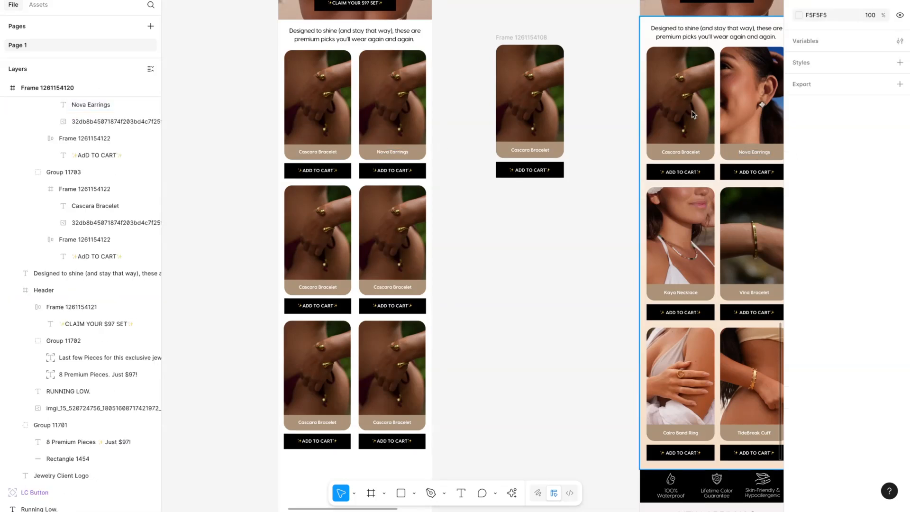
Copy the earrings photo from the reference email and paste it over the bracelet photo in the Nova Earrings card
double_click(742, 84)
double_click(742, 84)
drag(741, 83, 635, 104)
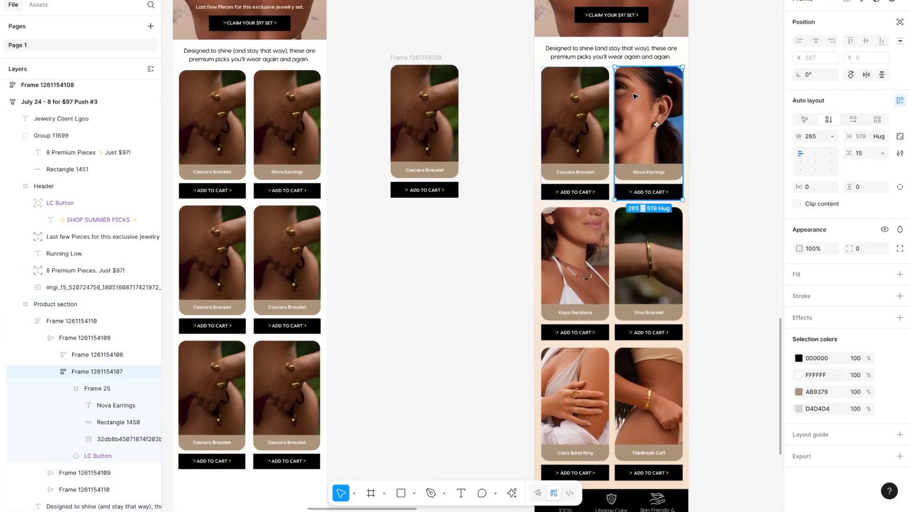
double_click(636, 97)
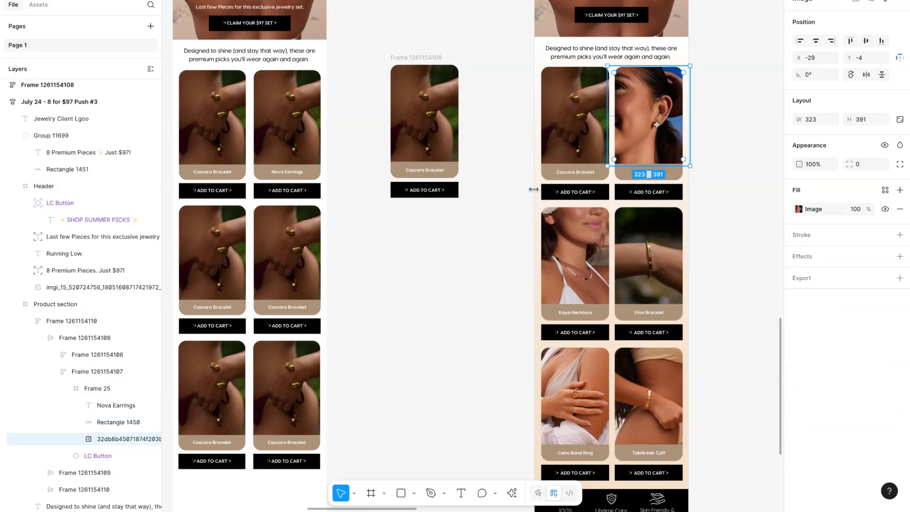
click(435, 289)
click(281, 97)
double_click(281, 98)
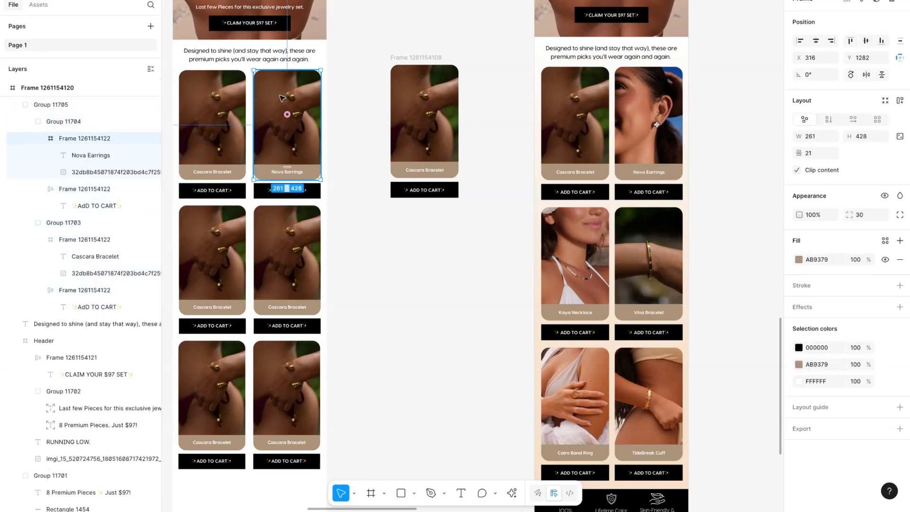
double_click(282, 98)
key(ctrl+alt+v)
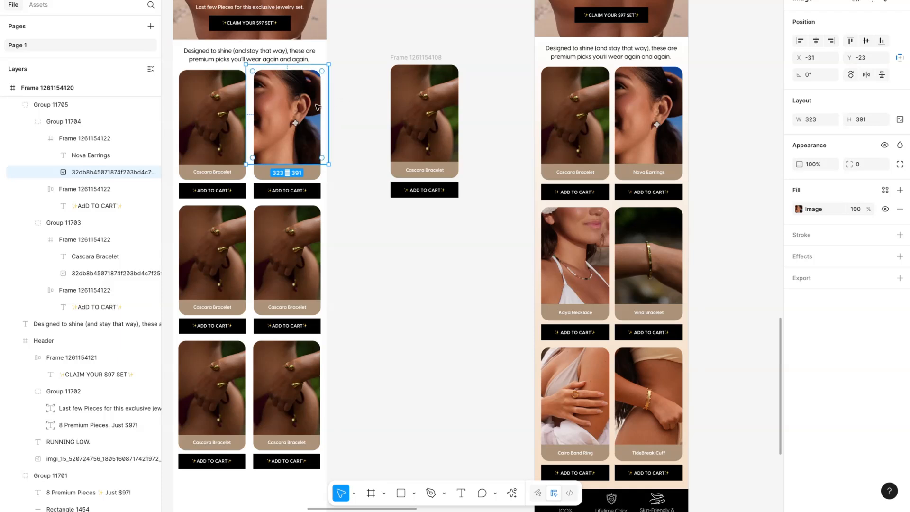
double_click(288, 109)
drag(288, 108, 295, 109)
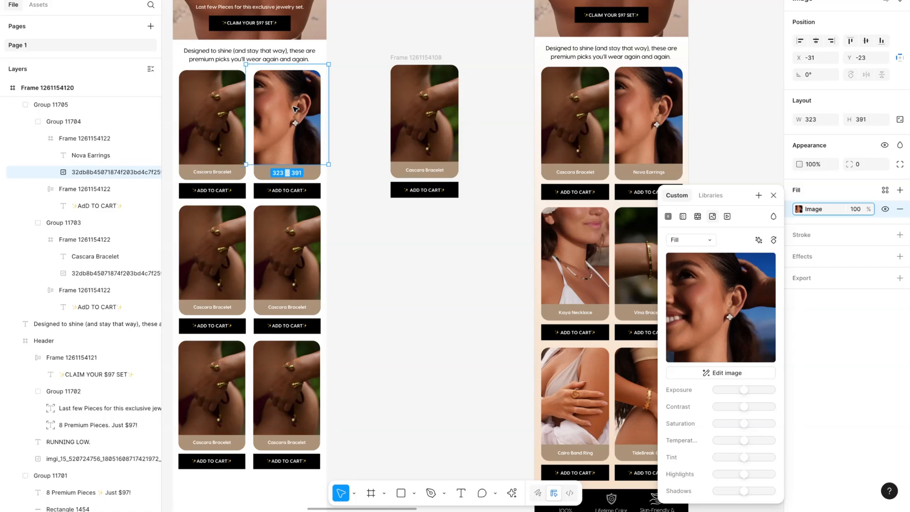
click(356, 112)
Replace the photo in the second row's first card with the Kaya Necklace photo copied from the reference email
scroll(357, 112, down, 2)
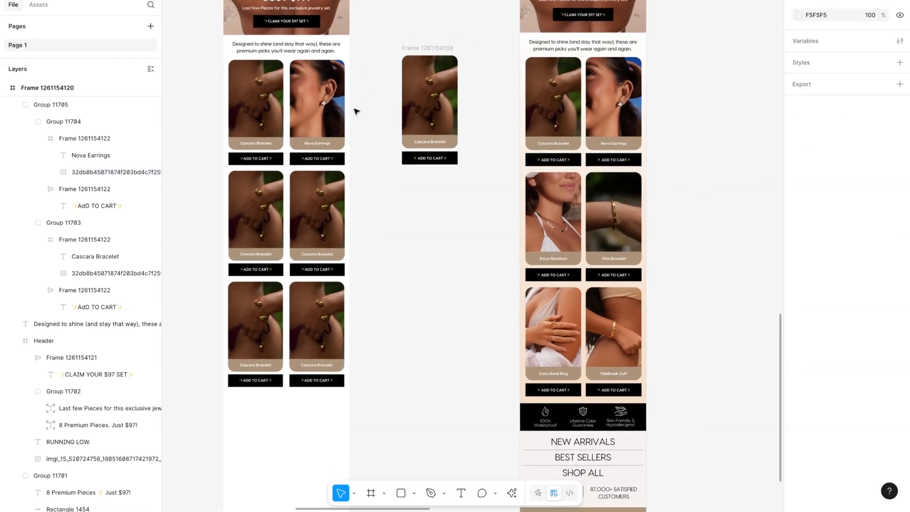
scroll(357, 112, left, 2)
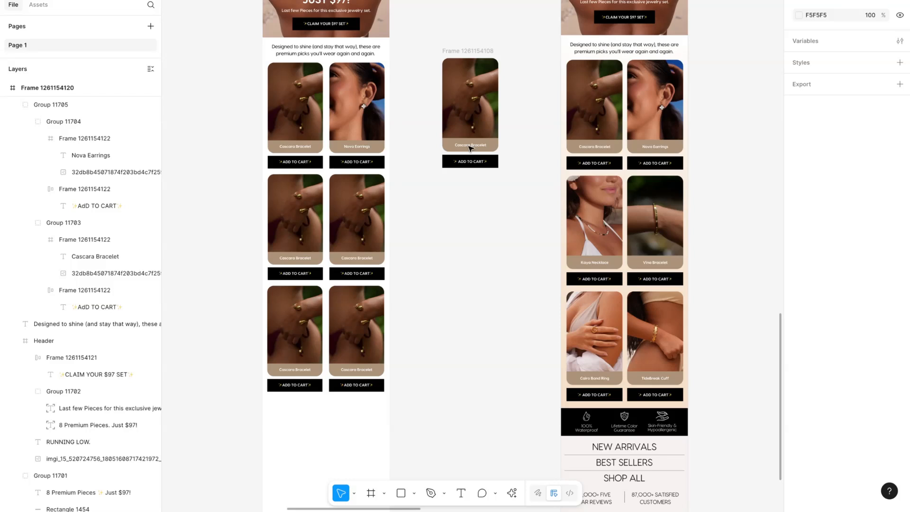
click(294, 229)
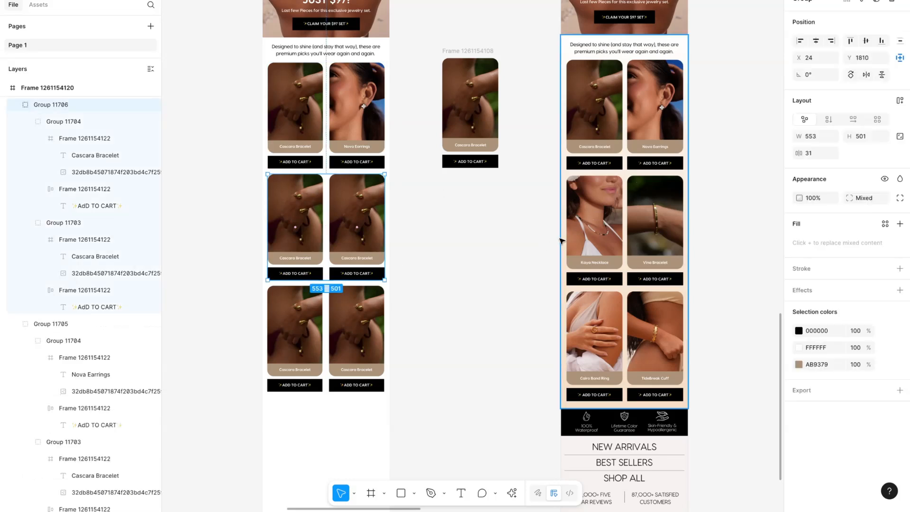
double_click(595, 213)
double_click(595, 213)
double_click(595, 213)
double_click(595, 214)
double_click(595, 213)
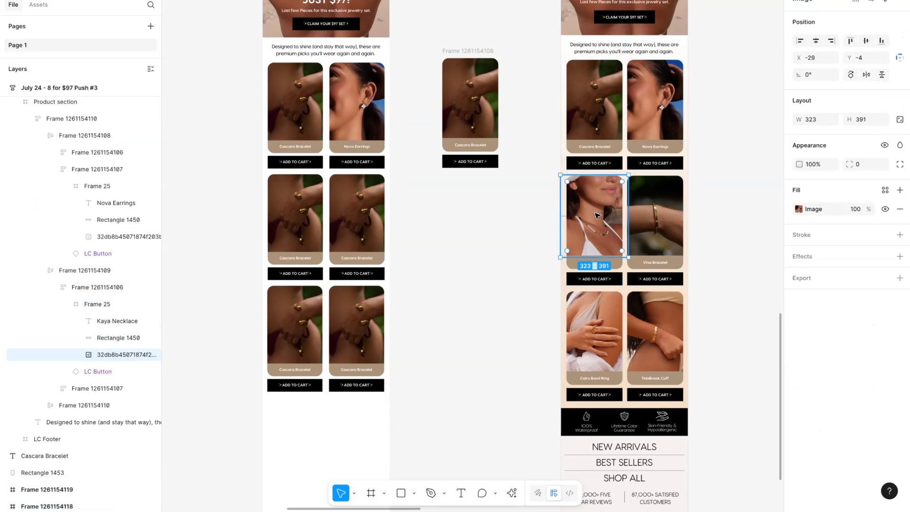
click(305, 216)
double_click(305, 216)
double_click(306, 216)
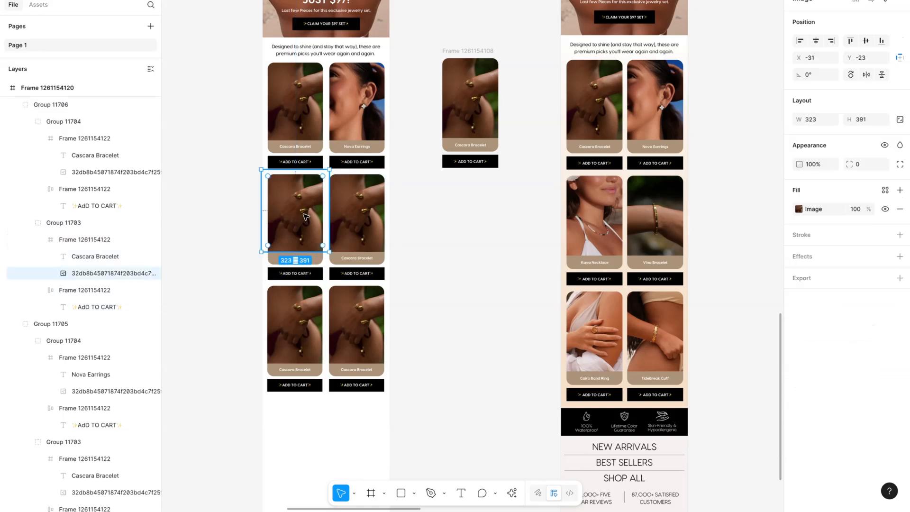
key(ctrl+alt+v)
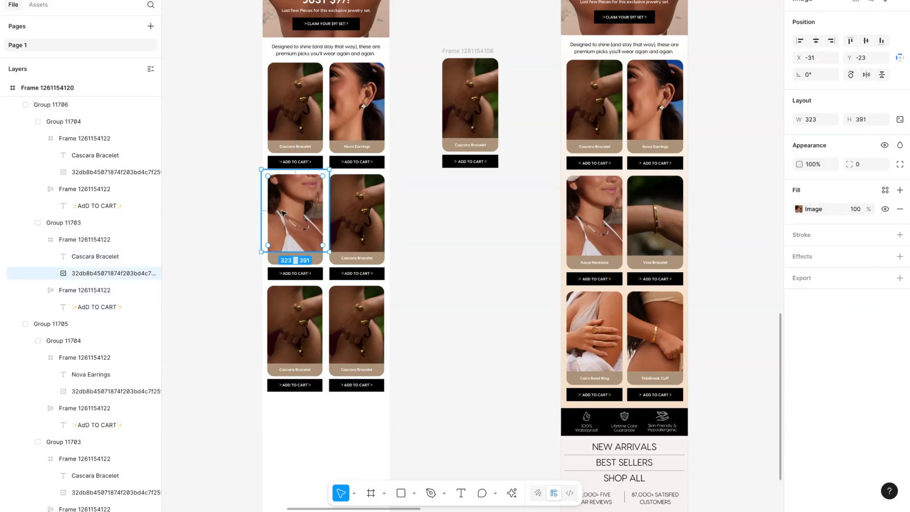
Change the title of the second row's first card to "Kaya Necklace"
scroll(258, 208, up, 6)
scroll(258, 207, down, 3)
scroll(395, 250, down, 3)
scroll(394, 250, right, 3)
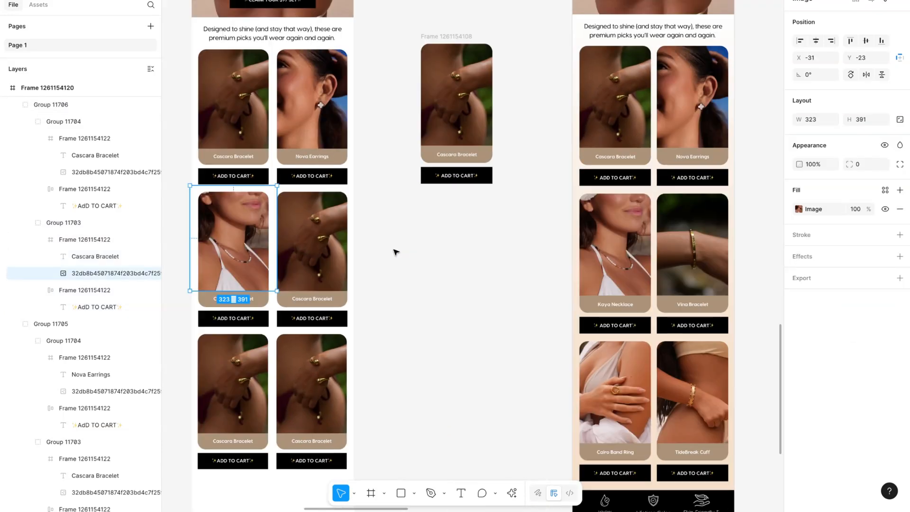
scroll(396, 252, right, 3)
scroll(397, 253, up, 1)
click(523, 319)
double_click(522, 322)
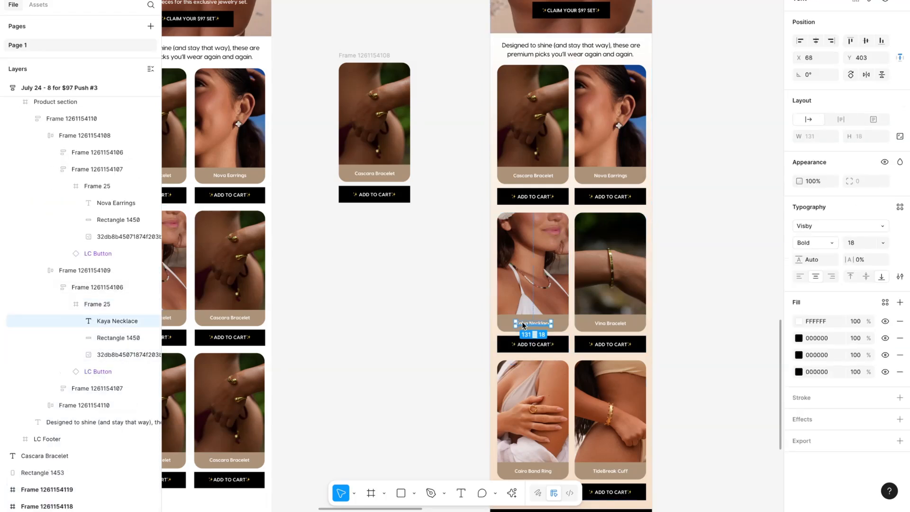
scroll(524, 324, left, 3)
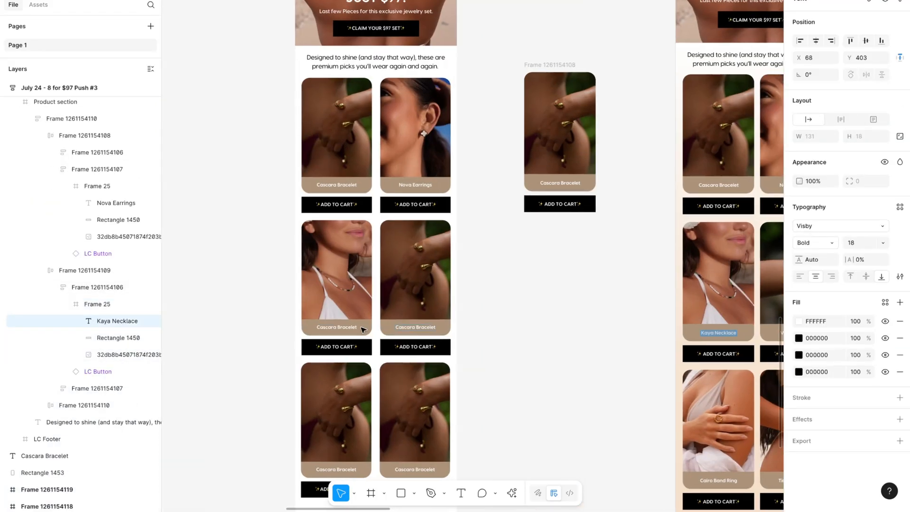
double_click(350, 327)
text(TYpe the text)
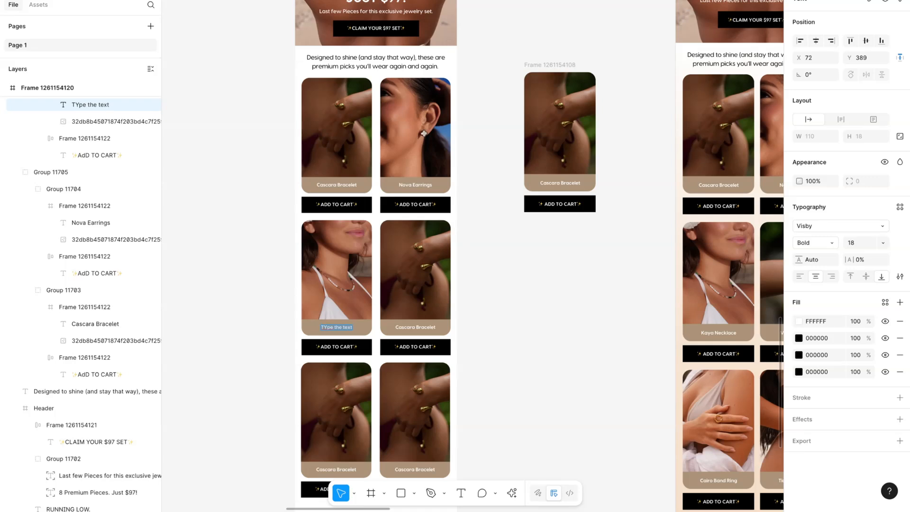
text(Kaya Necklace)
Delete the standalone Cascara Bracelet sample card between the new email and the reference email
scroll(502, 308, down, 5)
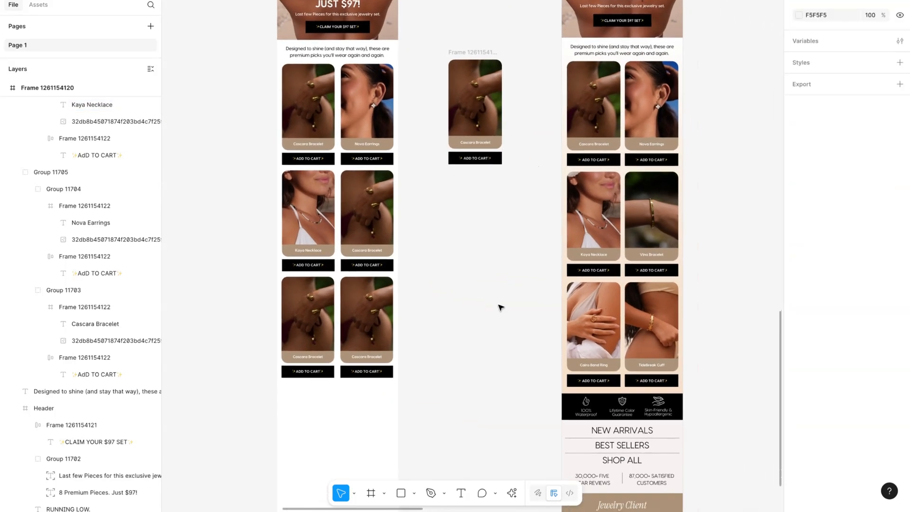
scroll(501, 308, up, 1)
scroll(501, 308, left, 1)
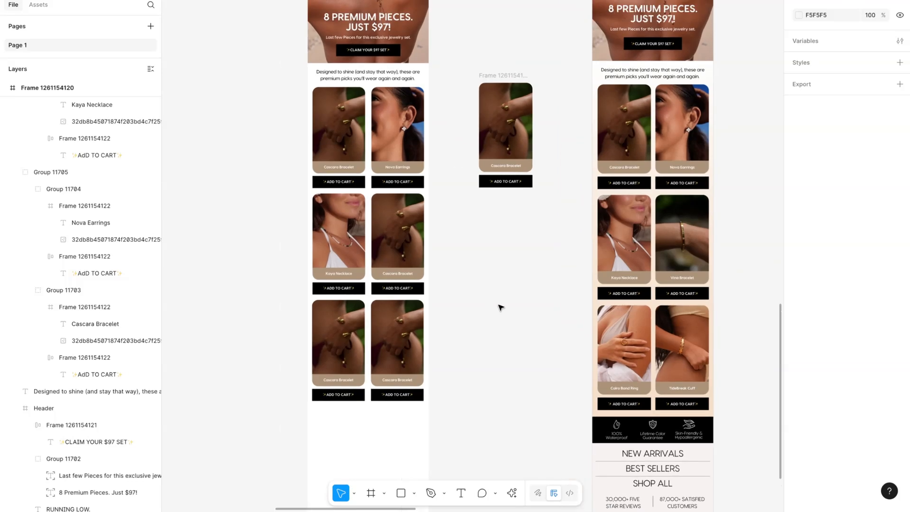
scroll(501, 308, up, 1)
click(512, 74)
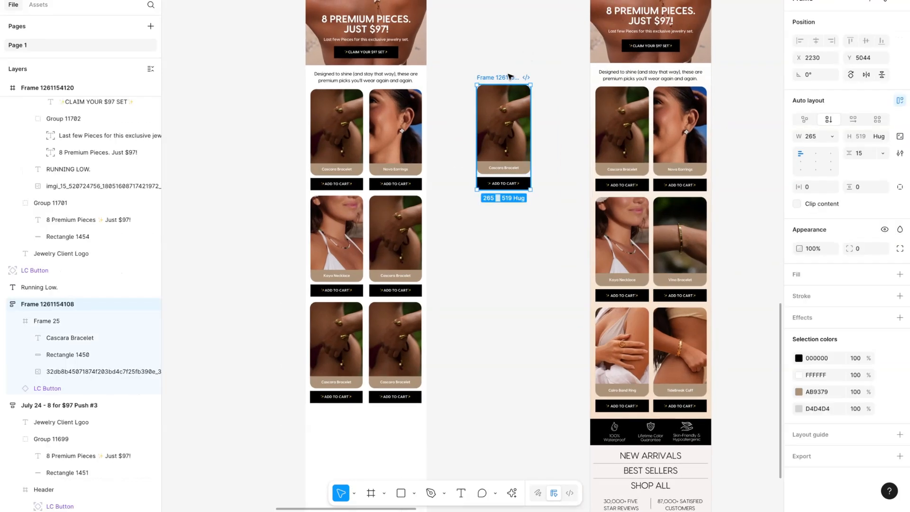
key(Delete)
Draw a rectangle about 1883 tall between the two emails and set its width to 600
scroll(509, 74, right, 5)
scroll(510, 74, down, 1)
scroll(523, 73, up, 5)
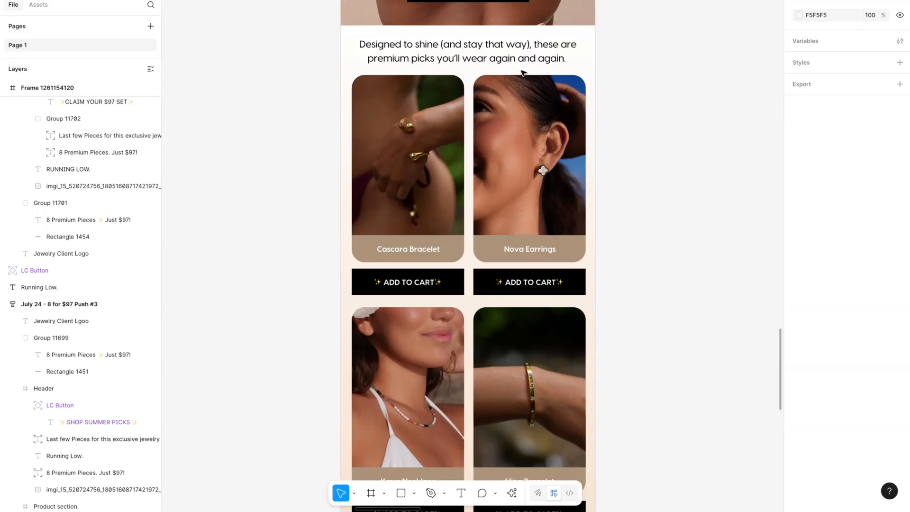
scroll(590, 121, down, 10)
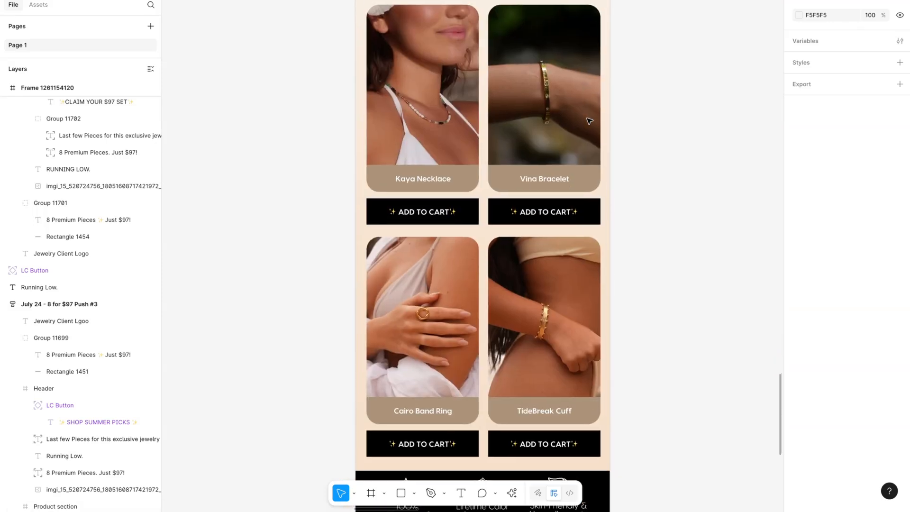
scroll(589, 121, down, 3)
scroll(589, 121, left, 3)
scroll(464, 107, up, 6)
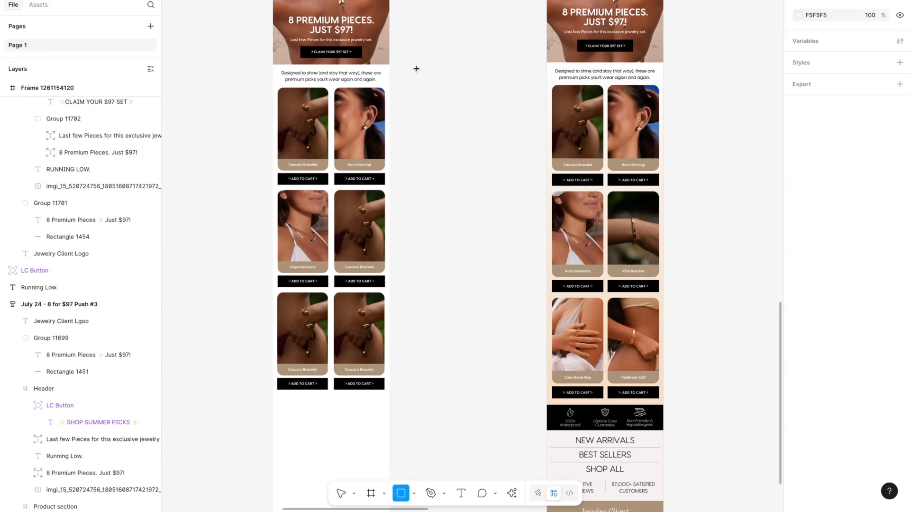
drag(406, 66, 515, 432)
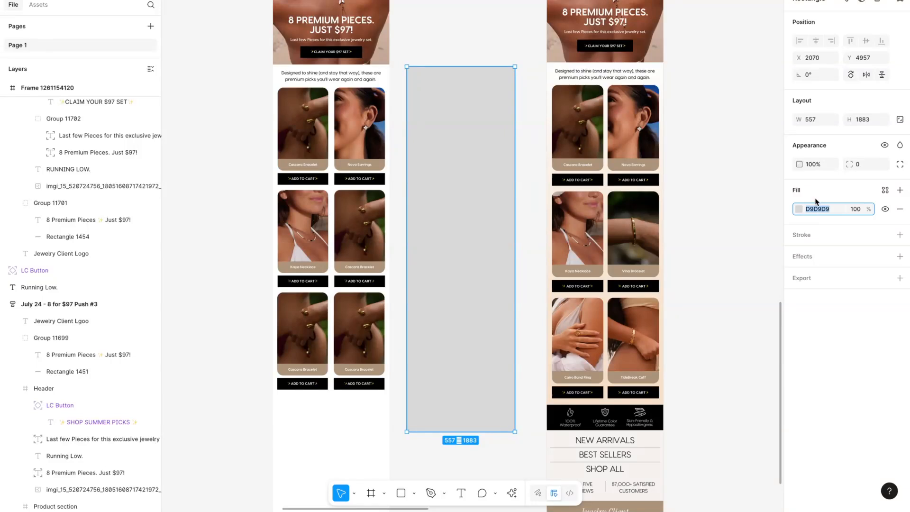
click(814, 119)
text(600)
key(Return)
Move the grey rectangle into the new email frame directly under the header, at X 1, Y 1163
drag(429, 91, 300, 87)
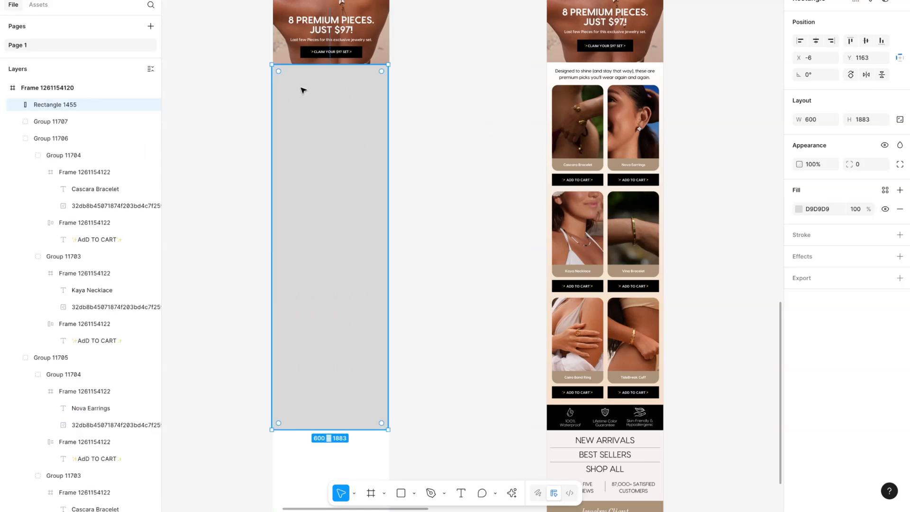
click(404, 95)
scroll(314, 96, up, 4)
click(317, 95)
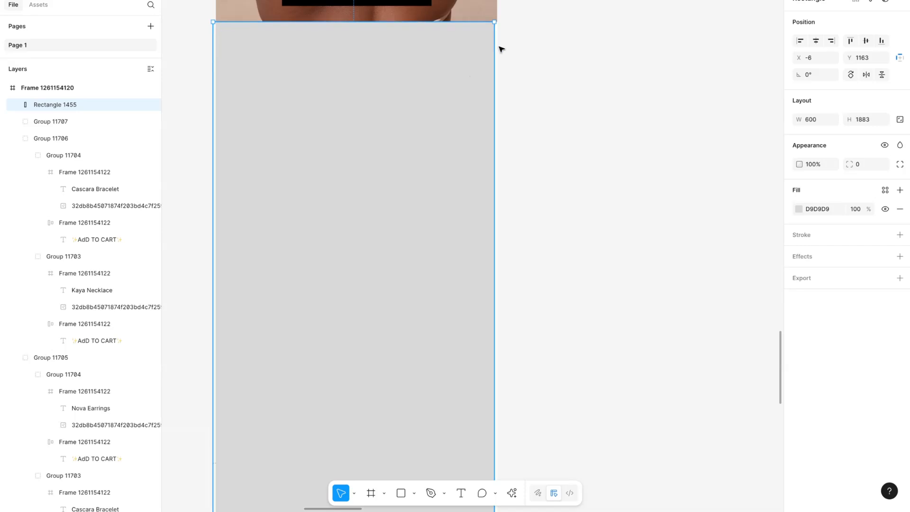
drag(413, 55, 417, 53)
click(504, 71)
click(468, 56)
scroll(496, 71, down, 4)
scroll(540, 87, right, 3)
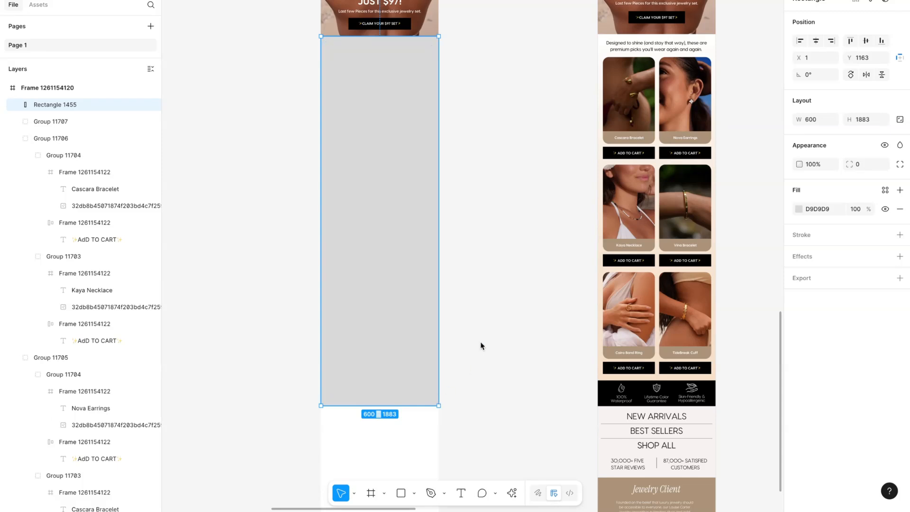
Send the grey rectangle behind the email's product cards and shorten it to about 1742 tall
scroll(481, 345, up, 1)
scroll(481, 345, right, 1)
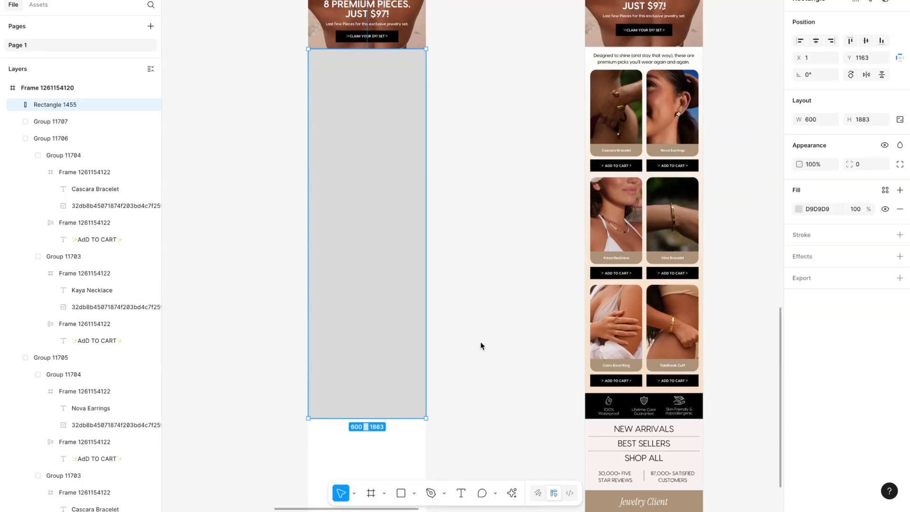
key(ctrl+shift+bracketleft)
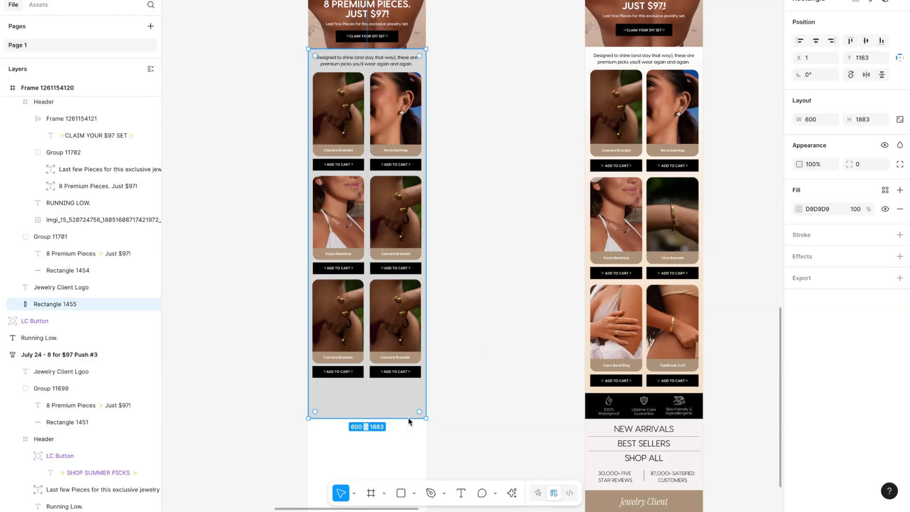
drag(407, 420, 419, 405)
right_click(377, 402)
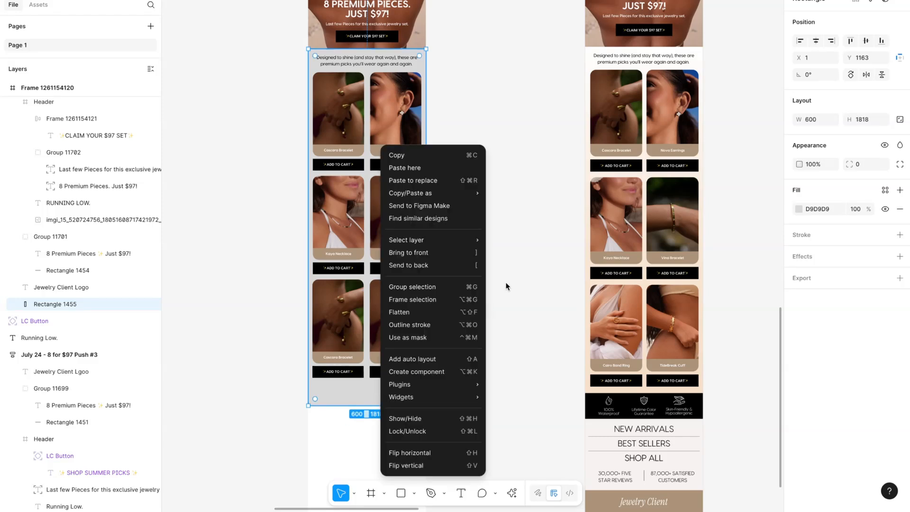
click(463, 252)
right_click(382, 400)
click(438, 267)
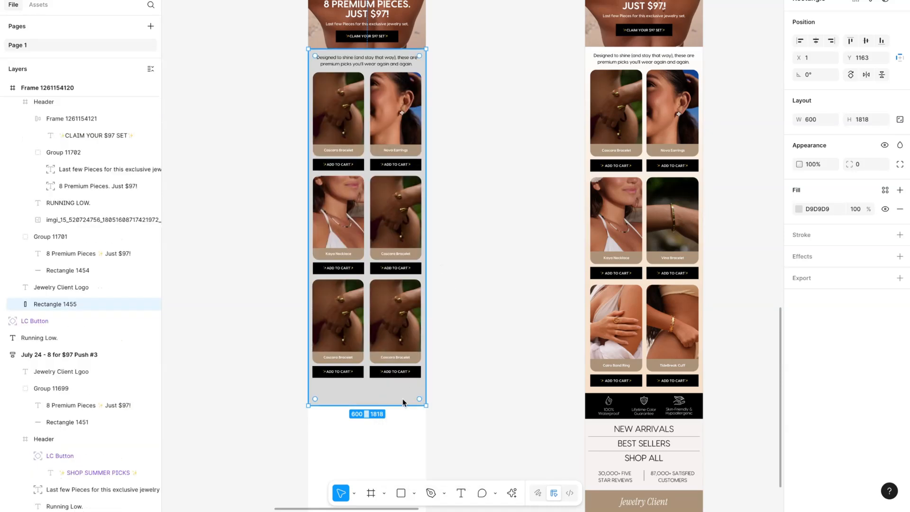
drag(403, 405, 402, 391)
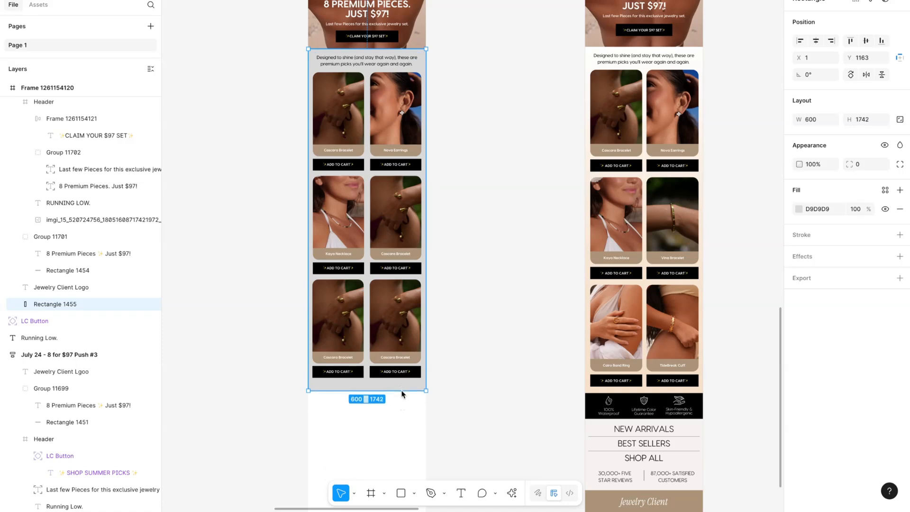
Change the rectangle's fill to a linear gradient and set its 0% stop to FEFDFB, sampled from the reference product section
click(800, 209)
click(683, 232)
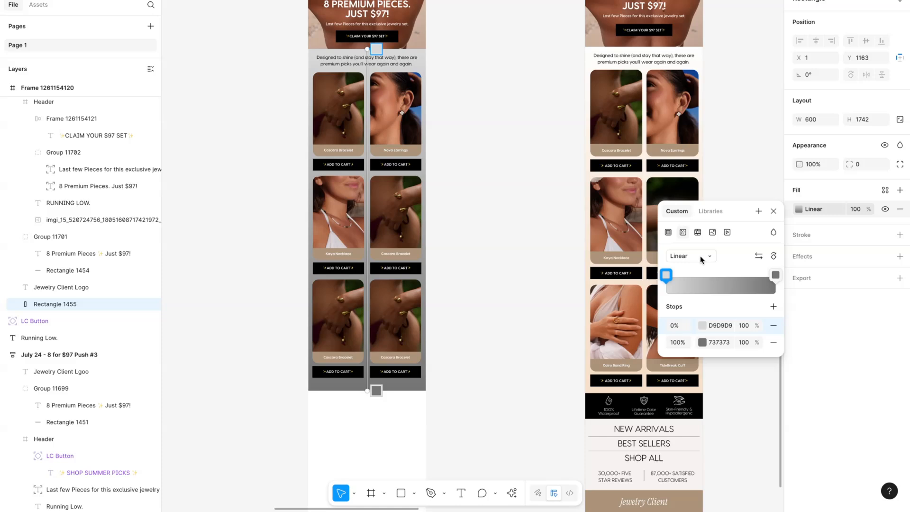
click(703, 325)
click(546, 408)
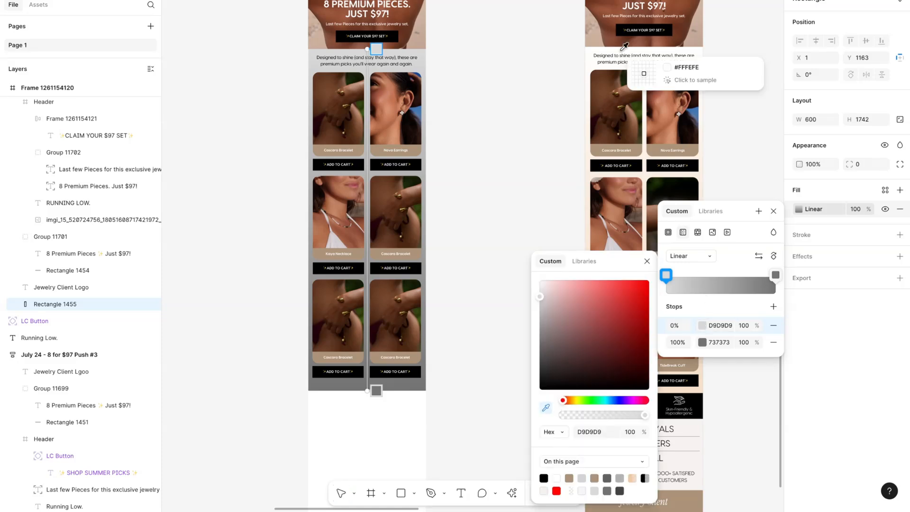
click(592, 65)
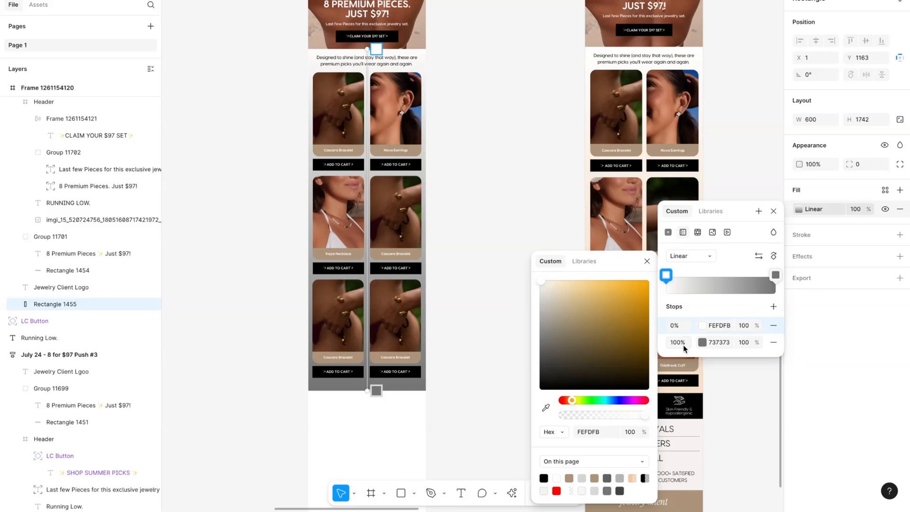
Set the gradient's 100% stop to F5DFC9, sampled from the reference background below the last product row
click(702, 342)
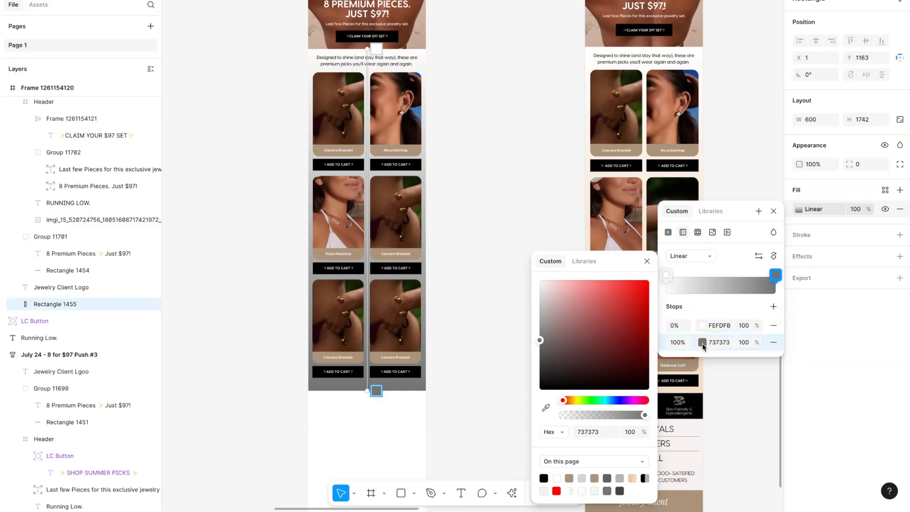
click(546, 409)
click(696, 392)
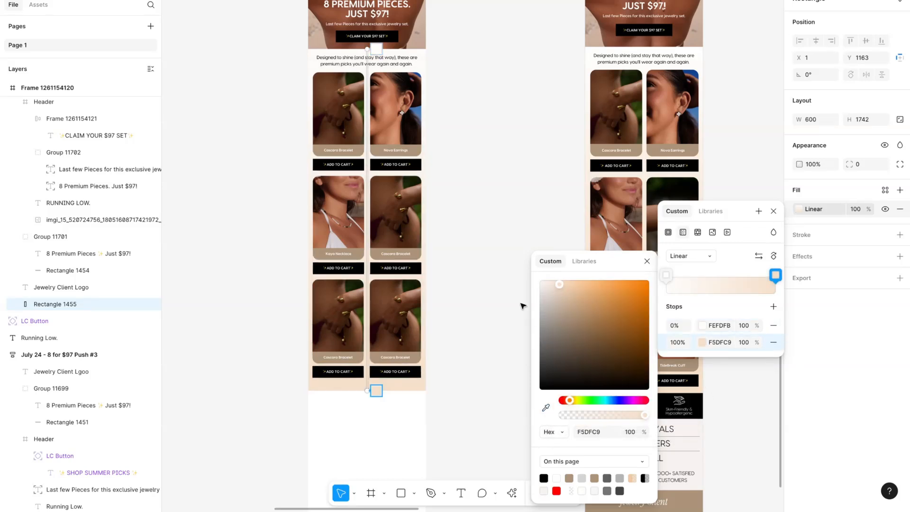
click(474, 256)
Compare the new email's product section and empty lower area with the reference email's product grid and footer
scroll(359, 69, up, 3)
scroll(359, 70, down, 5)
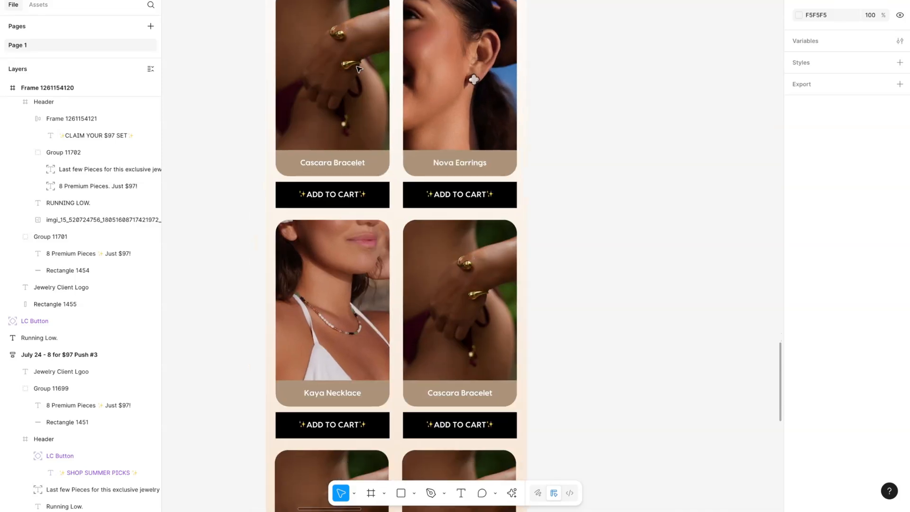
scroll(359, 69, down, 5)
scroll(360, 67, down, 5)
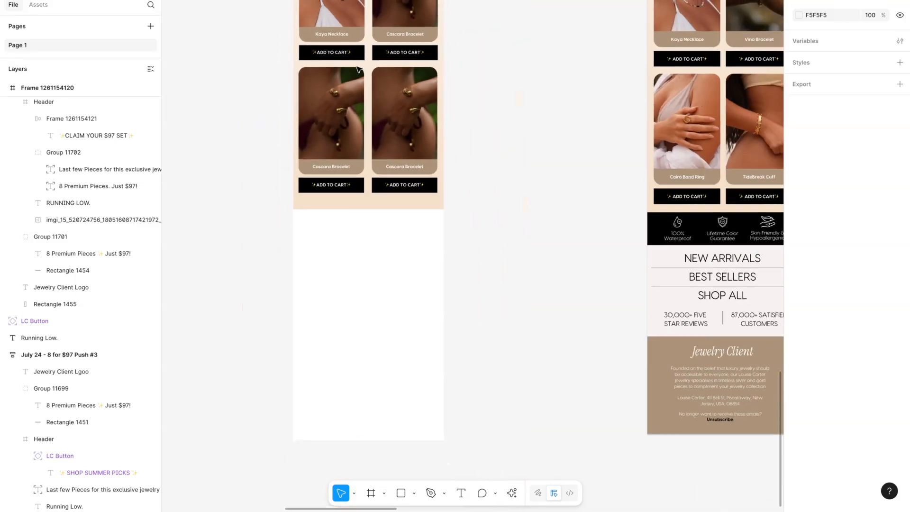
scroll(365, 66, up, 5)
scroll(366, 66, down, 3)
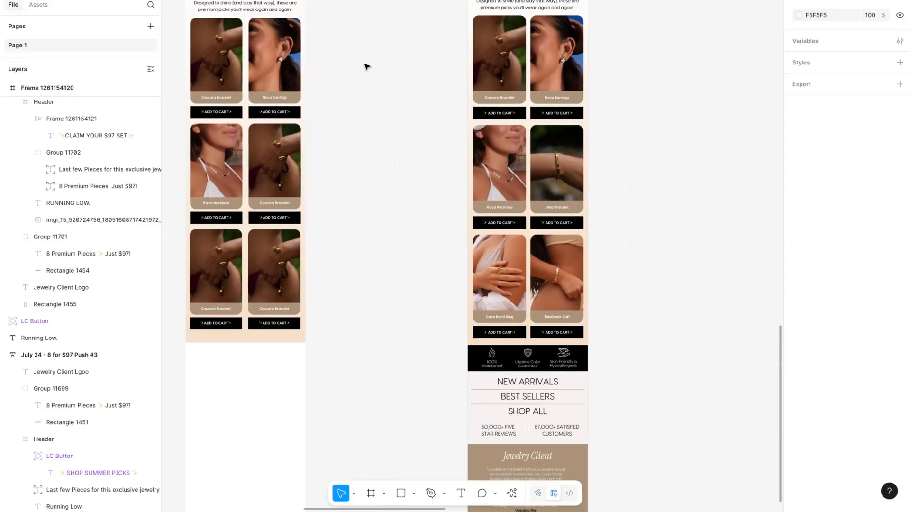
scroll(366, 67, up, 3)
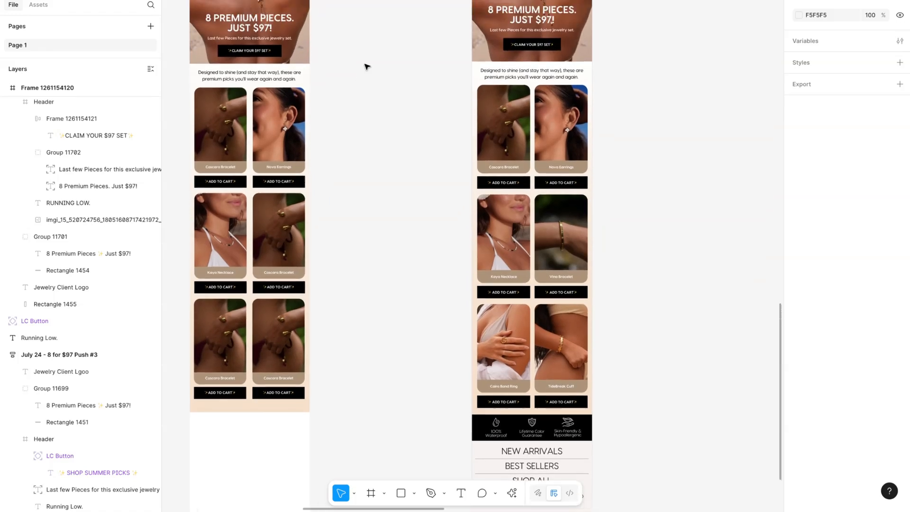
scroll(365, 64, down, 4)
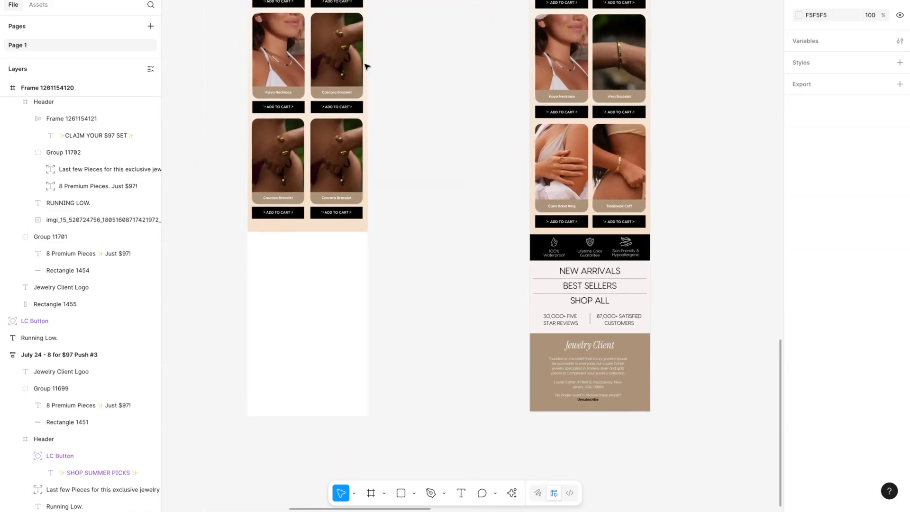
scroll(295, 162, up, 2)
scroll(295, 164, down, 3)
click(650, 302)
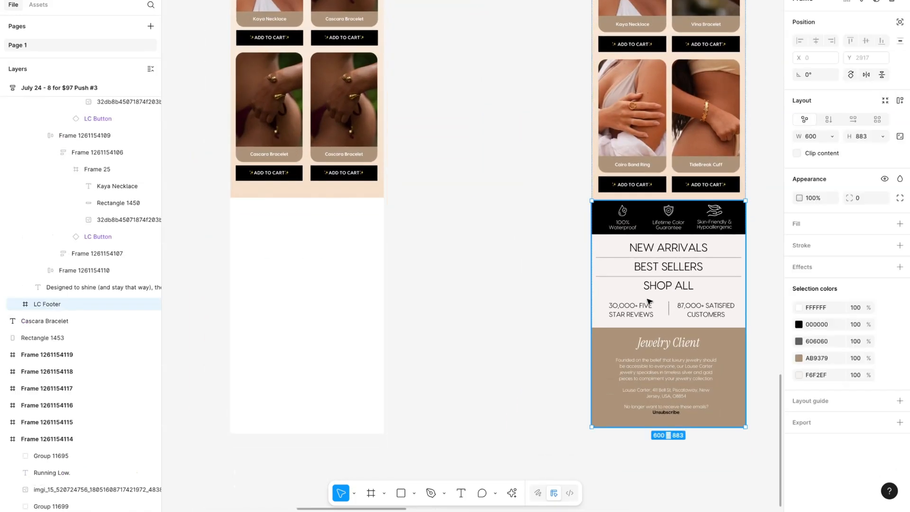
Draw a bar about 600 by 110 below the product section, fill it with the reference's 000000 and extend it up to the gradient background
scroll(434, 269, up, 3)
scroll(435, 268, left, 1)
scroll(435, 269, down, 2)
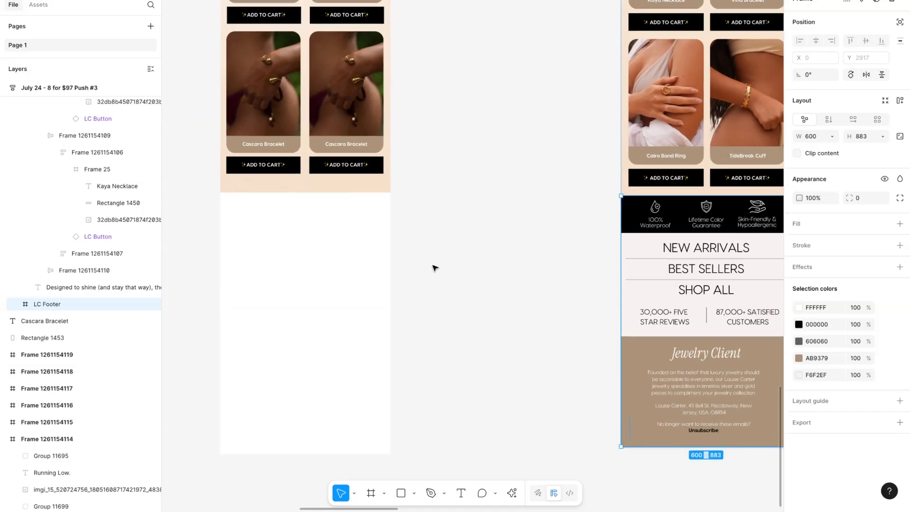
scroll(435, 269, right, 1)
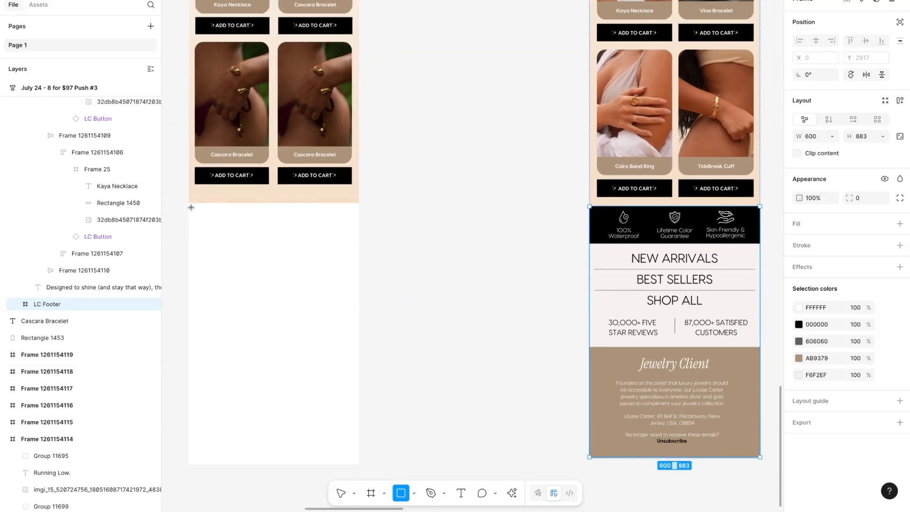
drag(189, 206, 359, 237)
key(i)
click(601, 216)
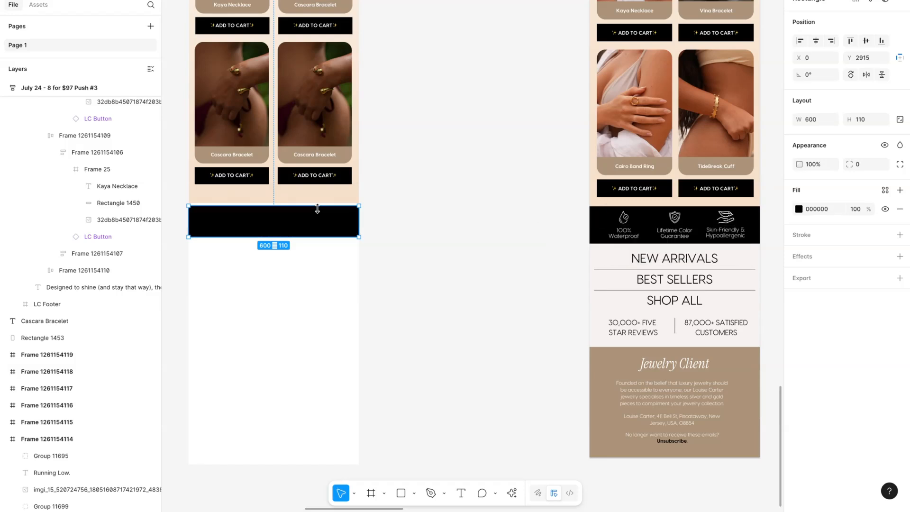
click(447, 214)
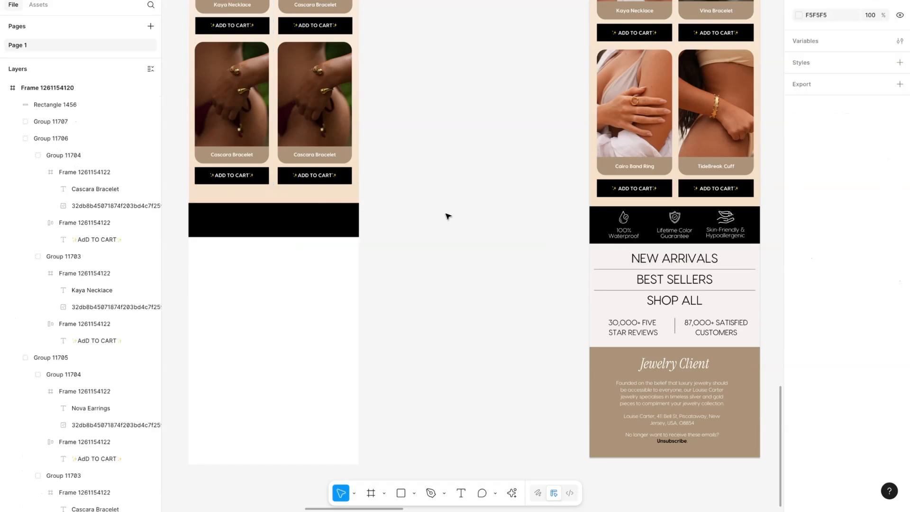
Duplicate the black bar and turn the copy into a 361-tall rectangle directly beneath it at Y 3025
scroll(447, 214, right, 3)
scroll(447, 214, up, 3)
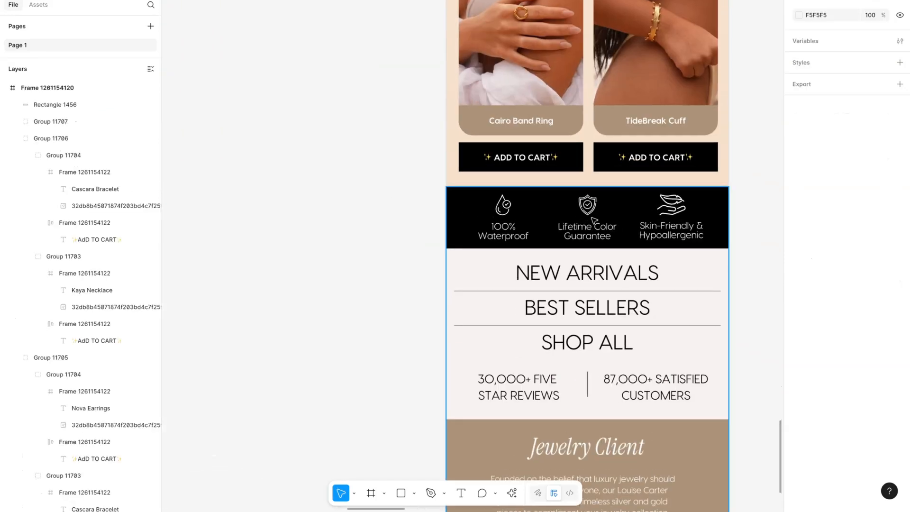
scroll(593, 221, down, 4)
scroll(593, 220, left, 2)
click(269, 205)
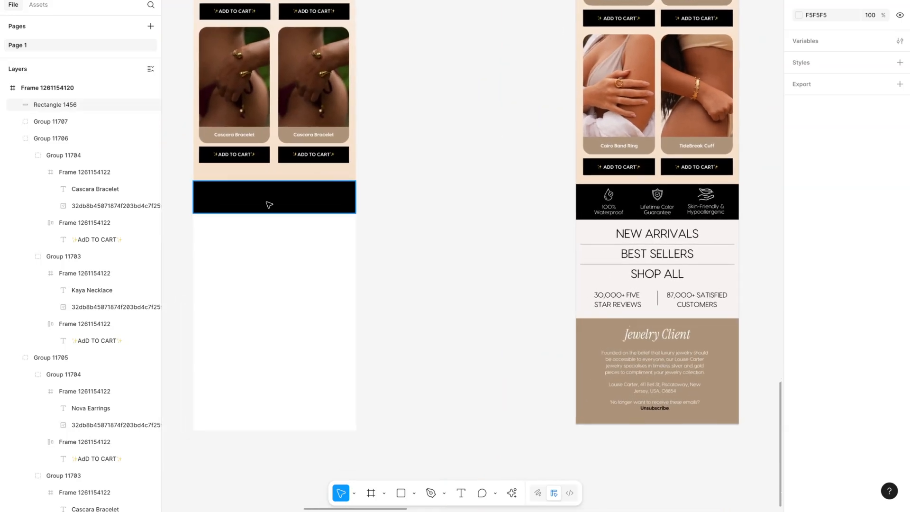
click(270, 205)
key(ctrl+d)
drag(333, 183, 337, 311)
Fill the lower rectangle with F6F2EF sampled from the reference footer's link area
key(i)
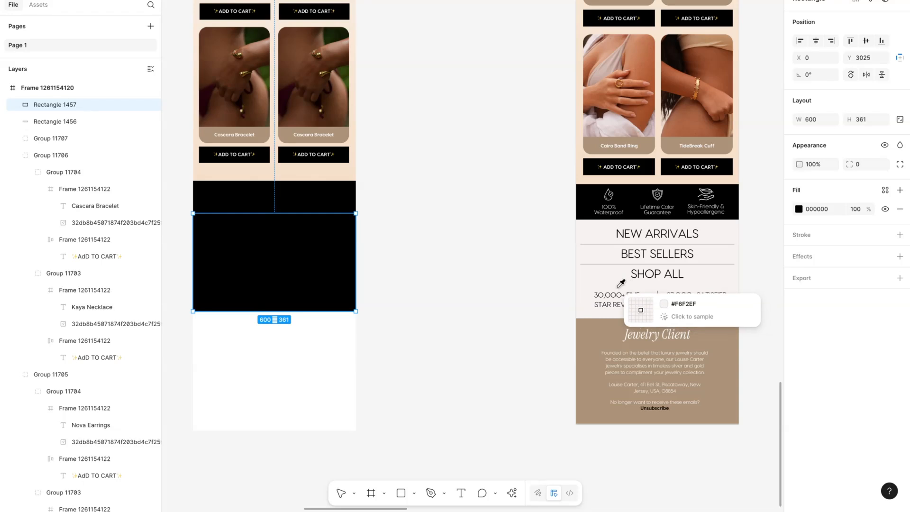
click(611, 282)
click(437, 253)
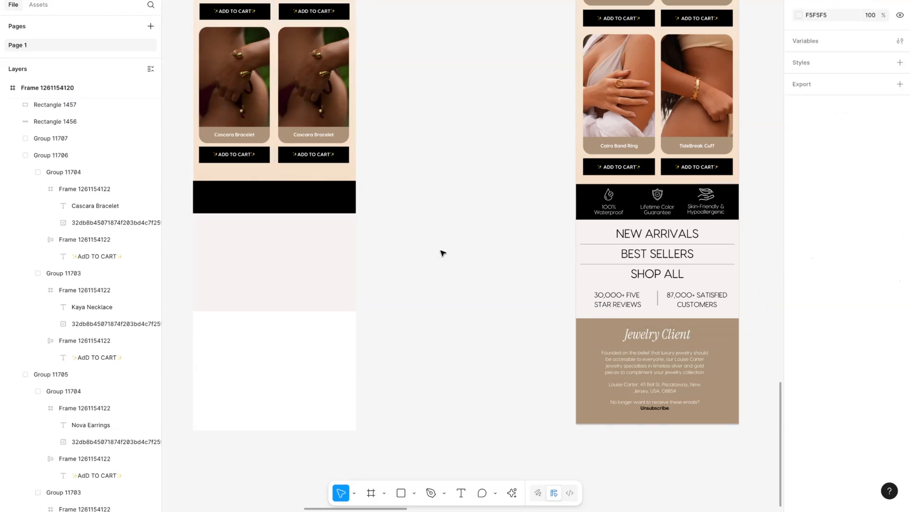
Draw a horizontal line about 470 long between the two emails and place a copy of it below at Y 6995
scroll(622, 243, up, 5)
click(613, 248)
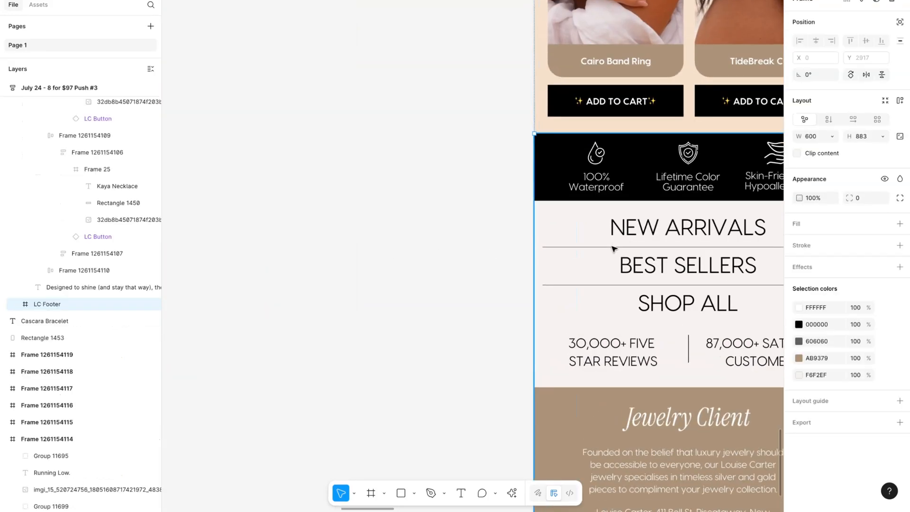
scroll(614, 248, down, 3)
drag(373, 243, 517, 244)
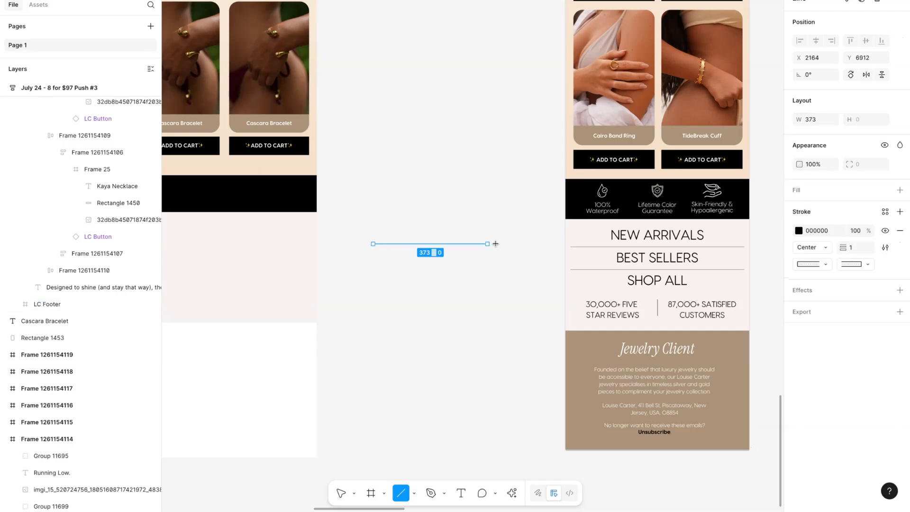
scroll(517, 244, right, 2)
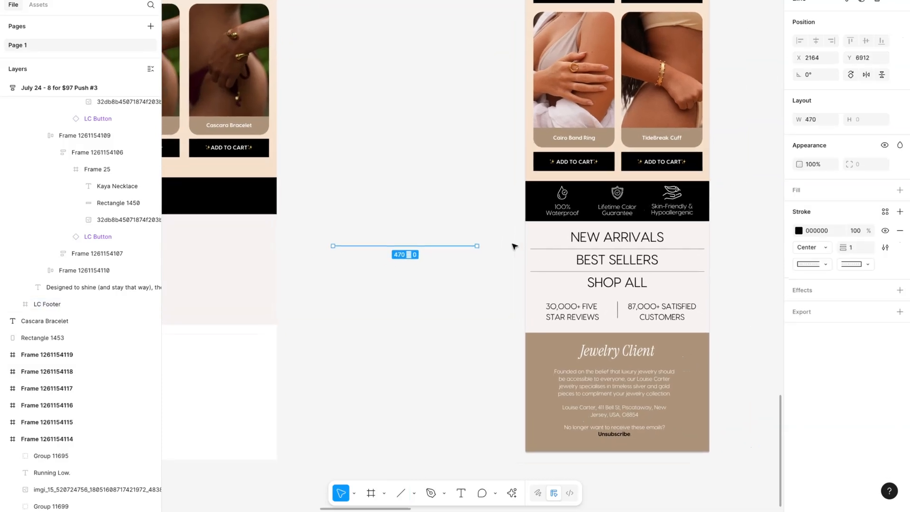
alt+drag(471, 249, 472, 269)
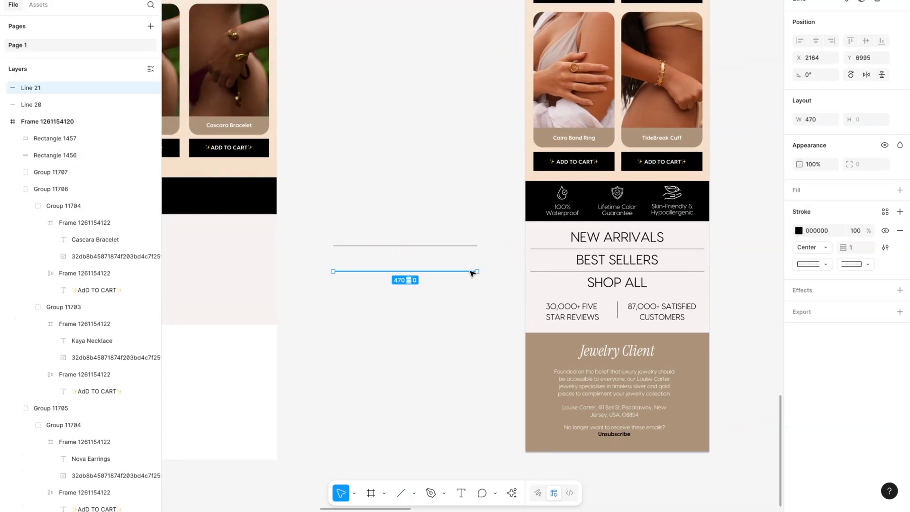
Duplicate the lower line, rotate the copy to -90° and shorten it into a vertical divider centred below the two lines
click(488, 301)
scroll(474, 301, right, 5)
click(331, 251)
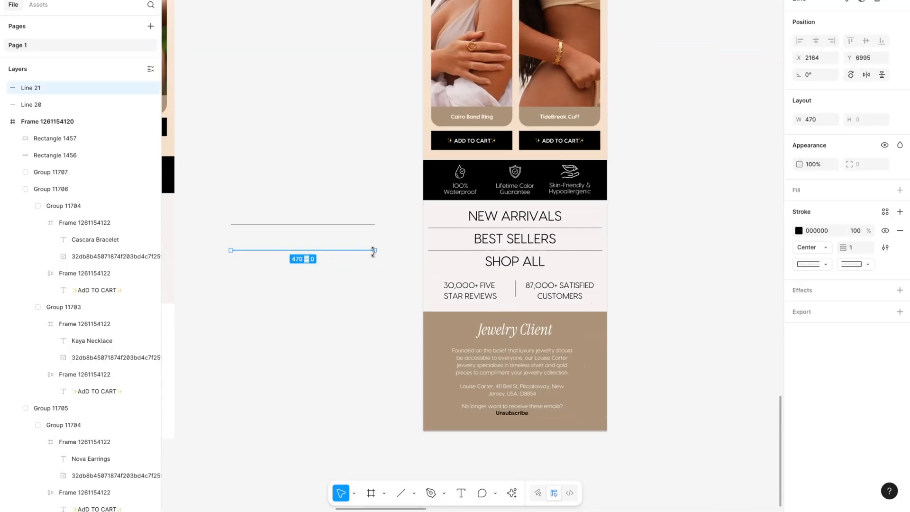
key(ctrl+d)
drag(374, 251, 261, 289)
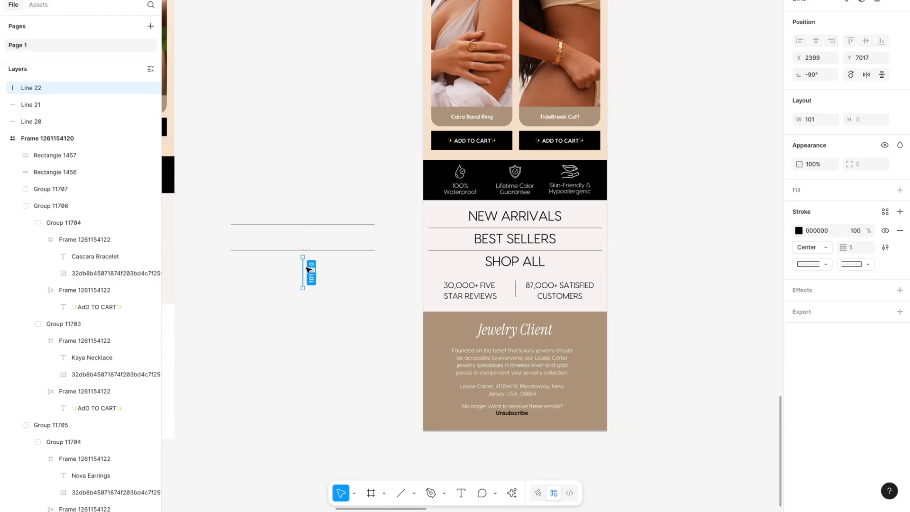
drag(305, 282, 304, 282)
click(342, 283)
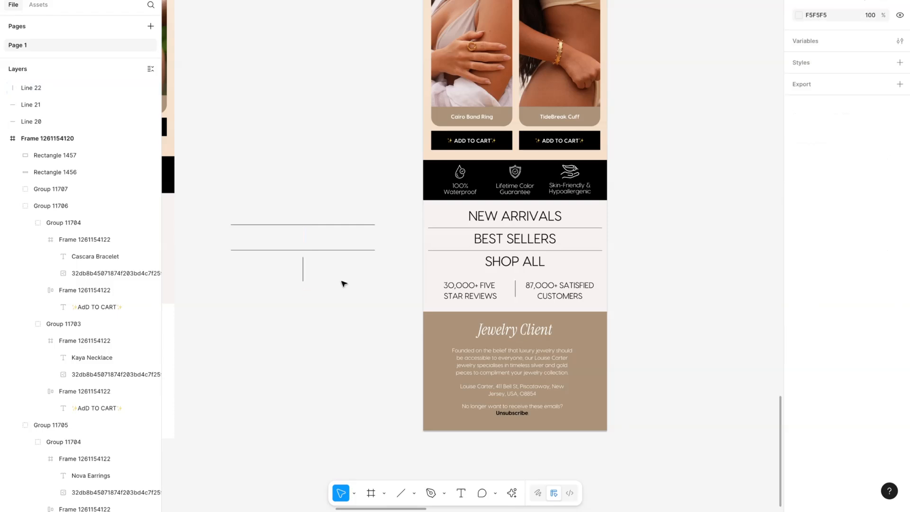
Inspect the typography of the reference footer's Jewelry Client heading, description and address text
scroll(376, 295, down, 1)
click(445, 319)
scroll(474, 323, up, 4)
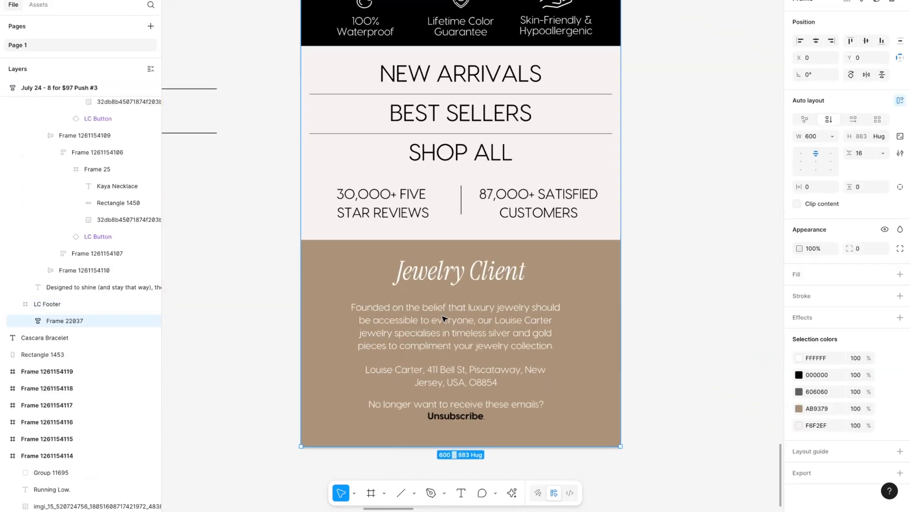
click(484, 268)
click(485, 267)
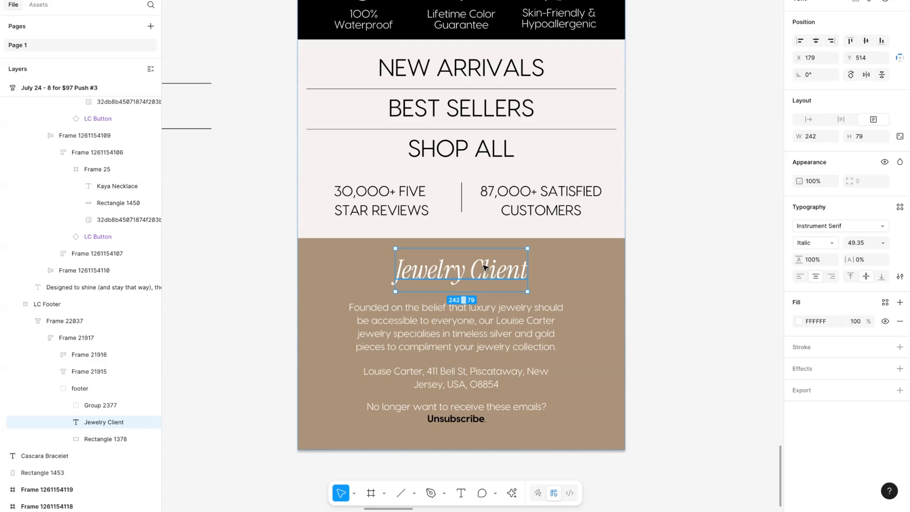
click(507, 313)
click(474, 375)
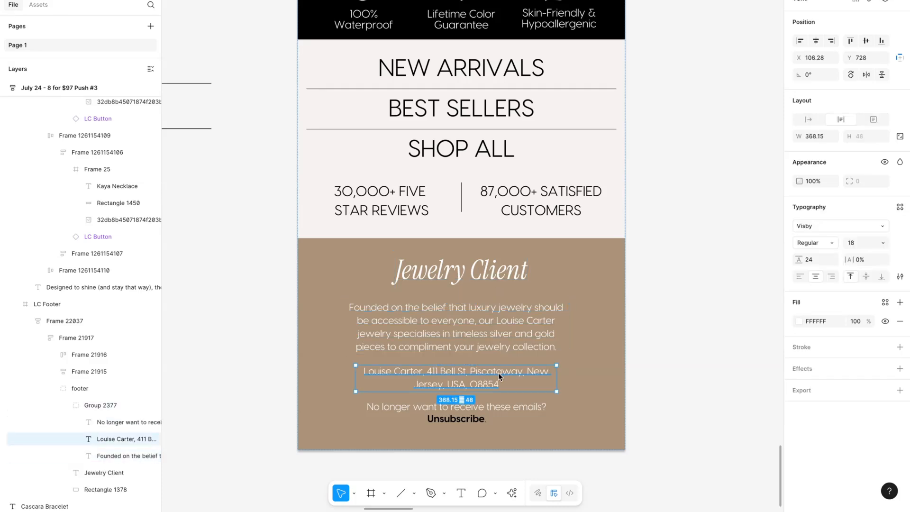
click(498, 270)
Delete the three loose divider lines between the two emails
scroll(498, 272, up, 3)
scroll(499, 273, down, 5)
scroll(496, 275, left, 3)
drag(545, 322, 508, 231)
click(470, 244)
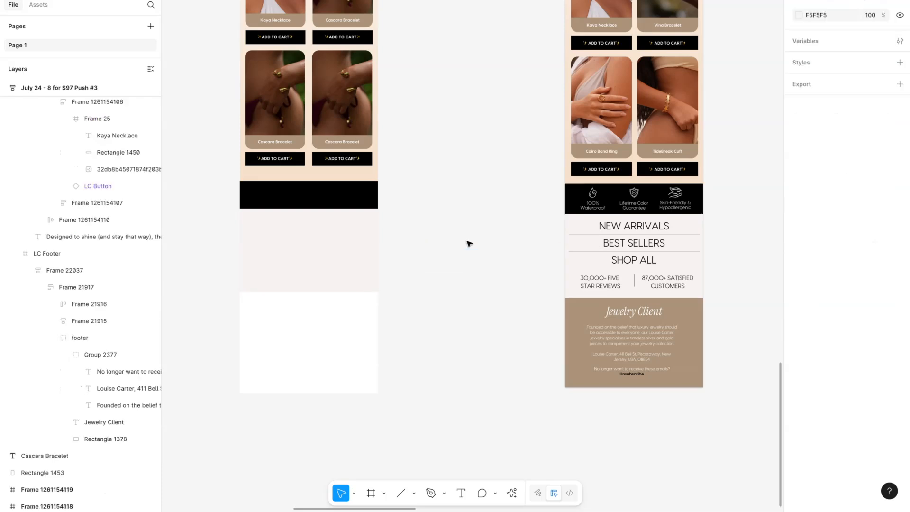
Delete the black and pale placeholder rectangles below the product section of the recreated email
click(615, 257)
click(327, 244)
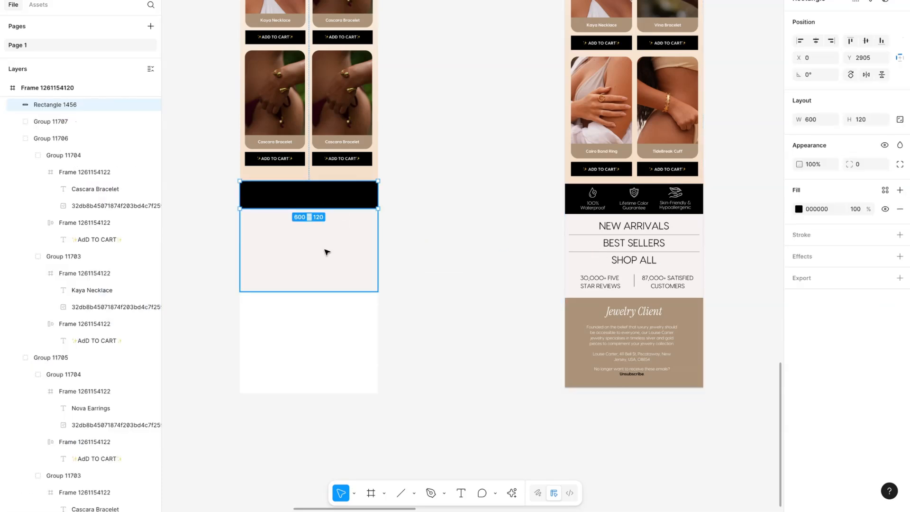
key(Delete)
click(335, 194)
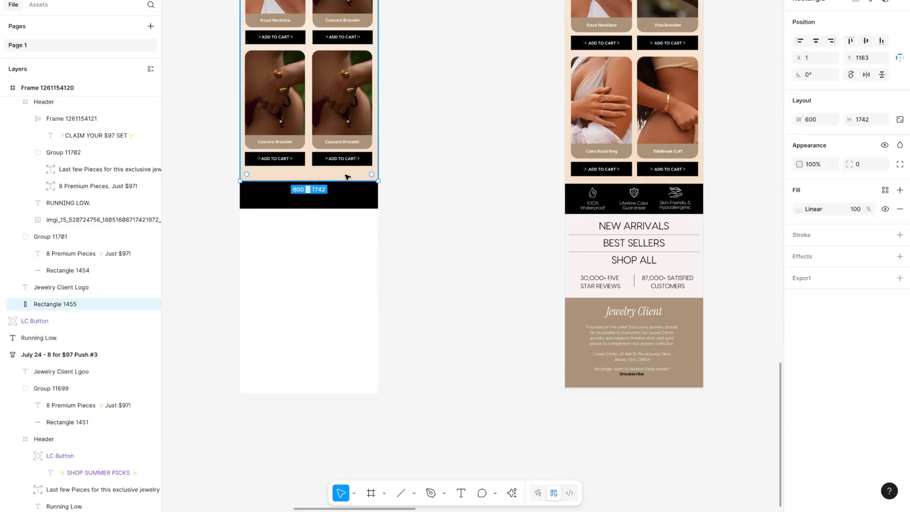
key(Delete)
Place a copy of the reference email's LC Footer directly beneath the recreated email's product section at X 0, Y 2905
key(ctrl+v)
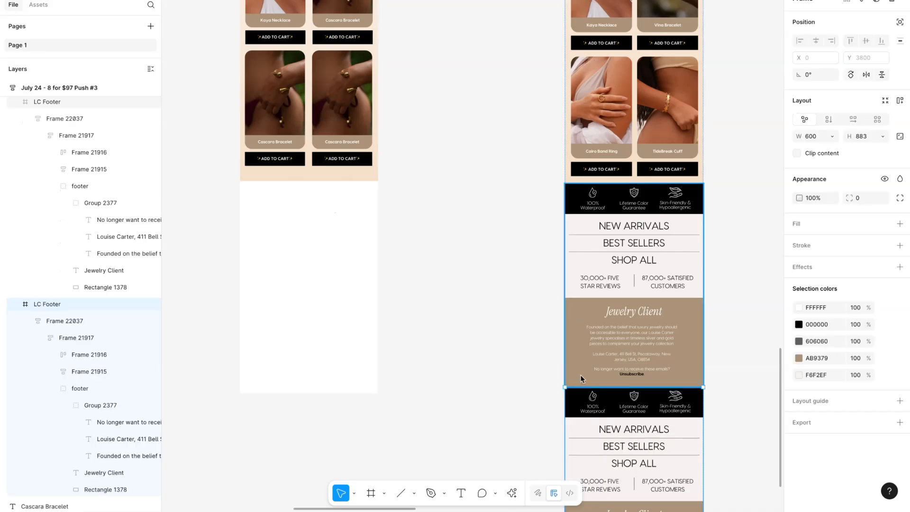
drag(605, 403, 279, 195)
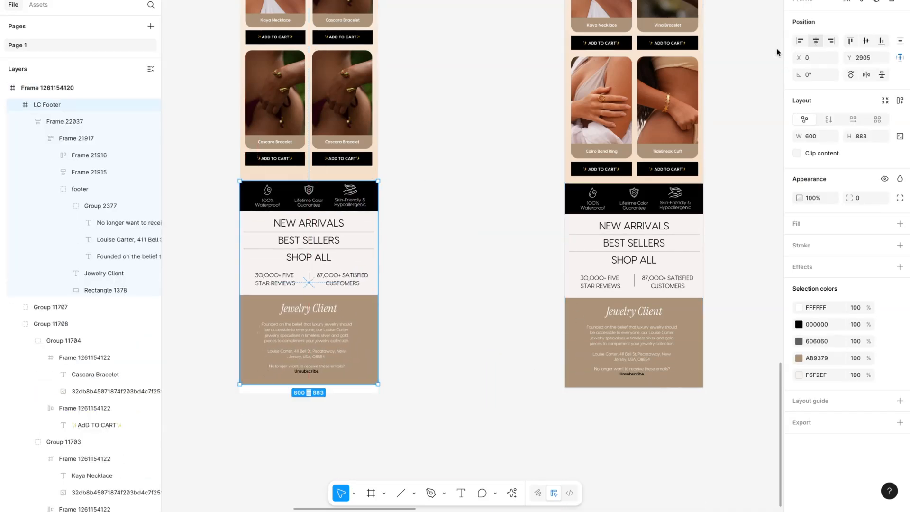
click(481, 116)
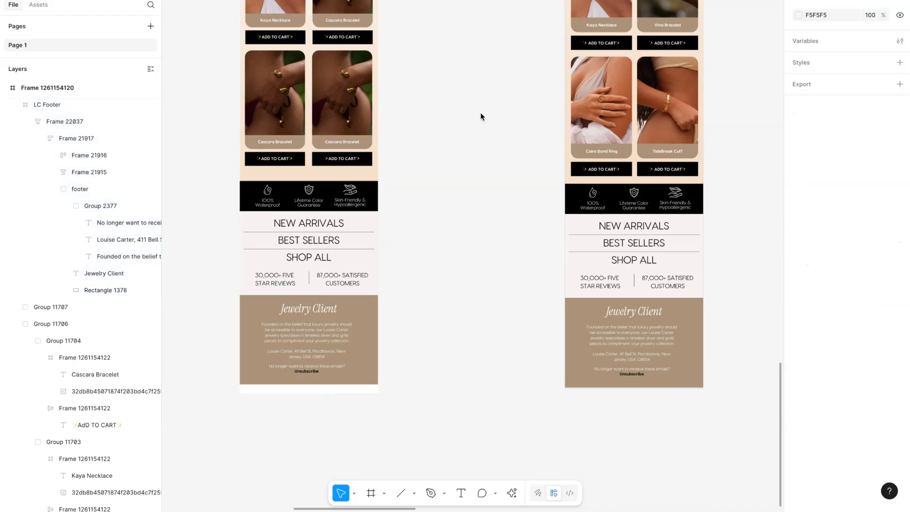
Compare the recreated email with the reference, and examine the product grids and footers of the staged build versions
scroll(481, 117, up, 6)
scroll(481, 117, down, 3)
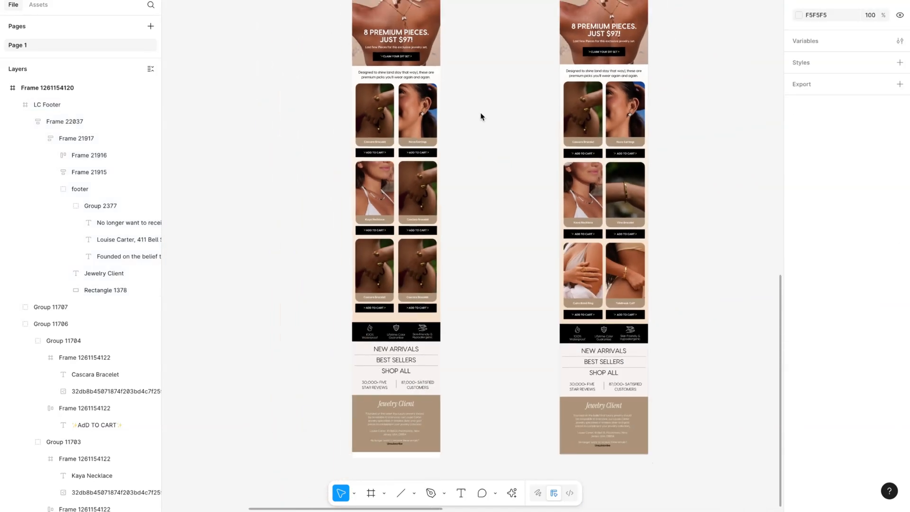
scroll(481, 117, down, 5)
scroll(481, 117, up, 4)
scroll(480, 117, up, 8)
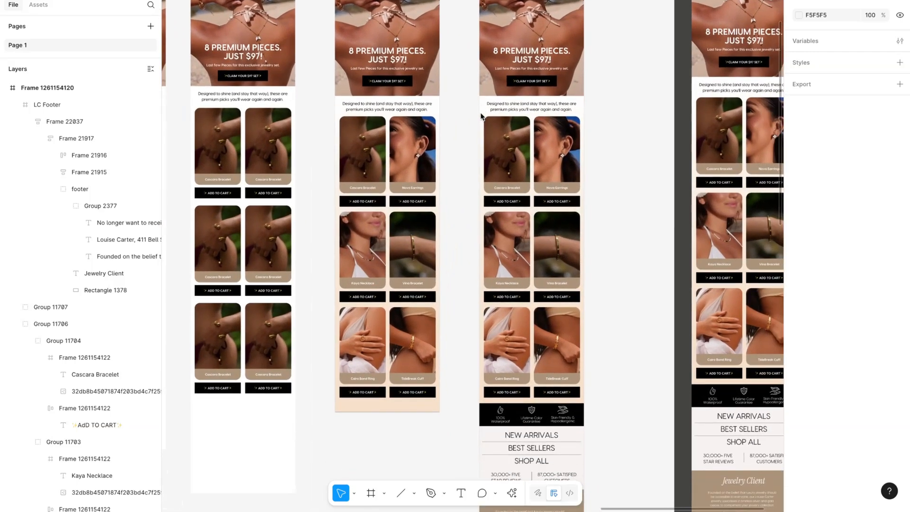
scroll(437, 133, up, 3)
scroll(437, 134, left, 3)
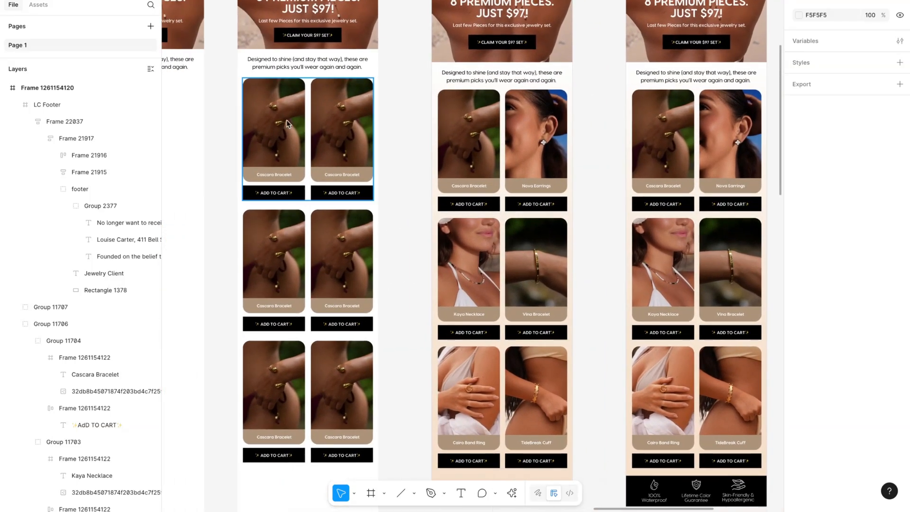
scroll(359, 112, right, 4)
scroll(359, 112, down, 1)
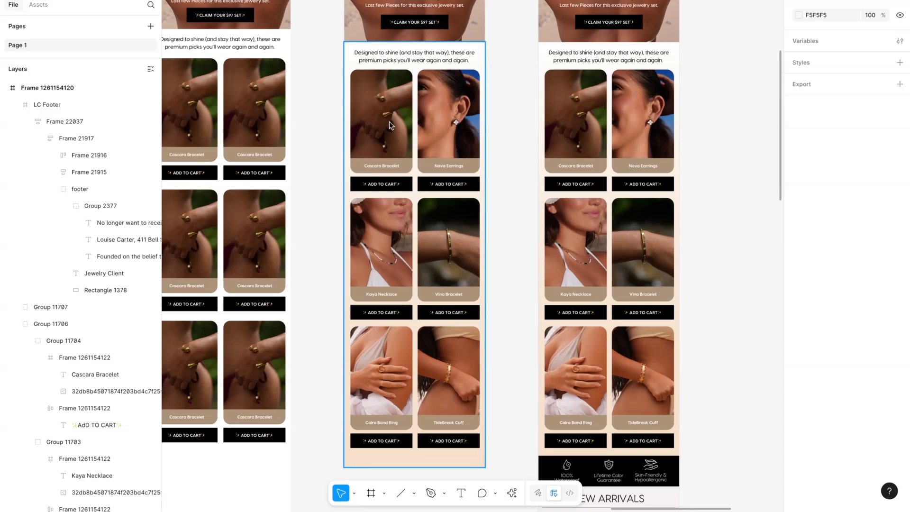
scroll(441, 300, down, 3)
scroll(441, 300, right, 1)
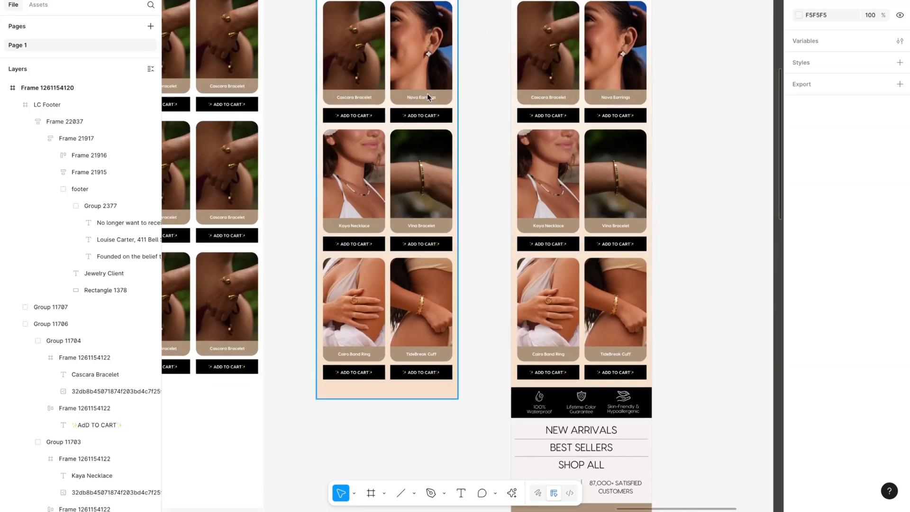
scroll(437, 236, down, 6)
scroll(436, 236, right, 5)
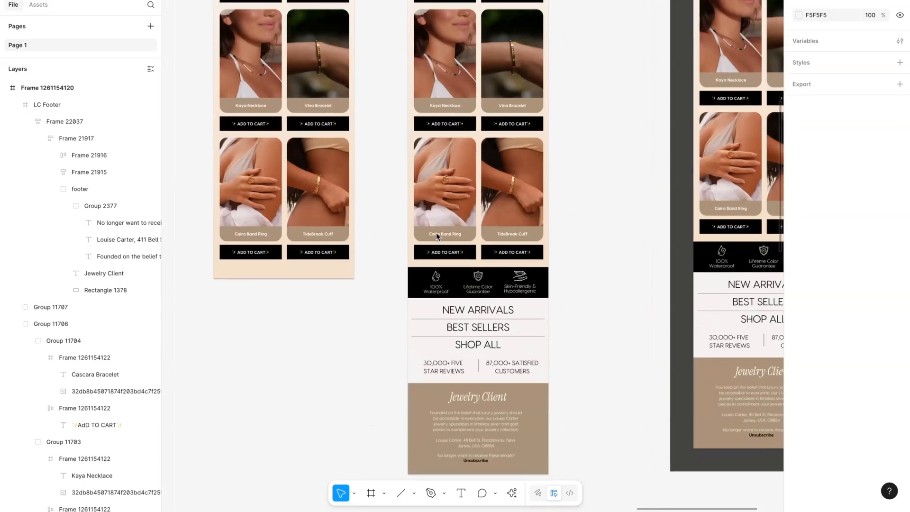
Review the finished email in the dark "July 24 - 8 for $97 Push #3" frame, covering its product grid, footer and header
scroll(437, 236, up, 10)
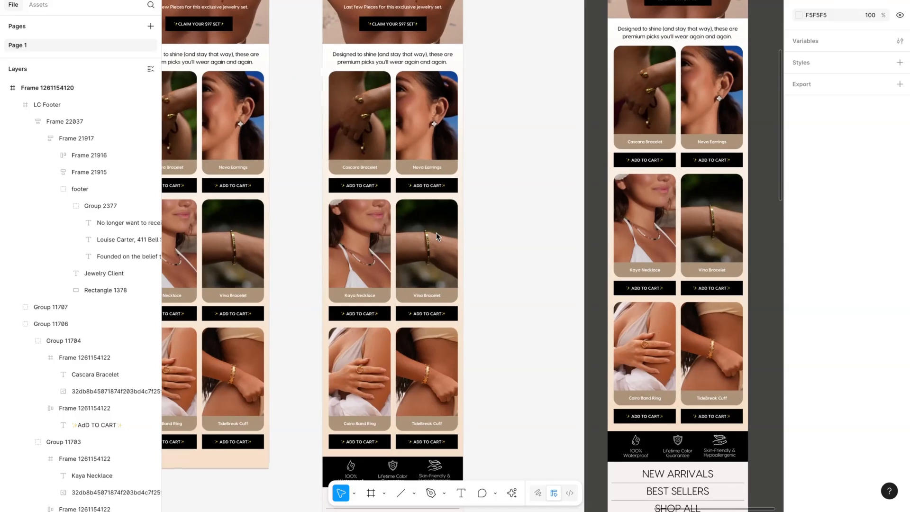
scroll(436, 232, down, 5)
scroll(436, 232, right, 3)
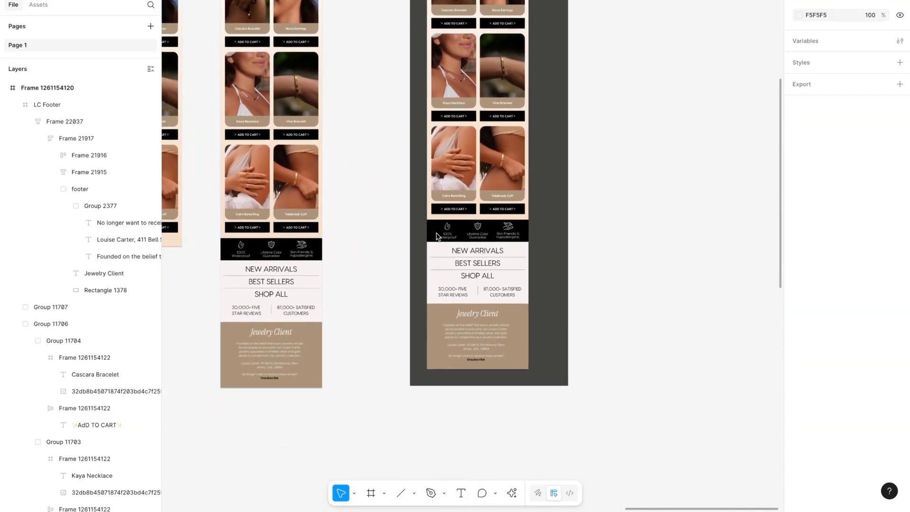
scroll(436, 235, up, 4)
scroll(436, 235, right, 4)
scroll(436, 235, up, 10)
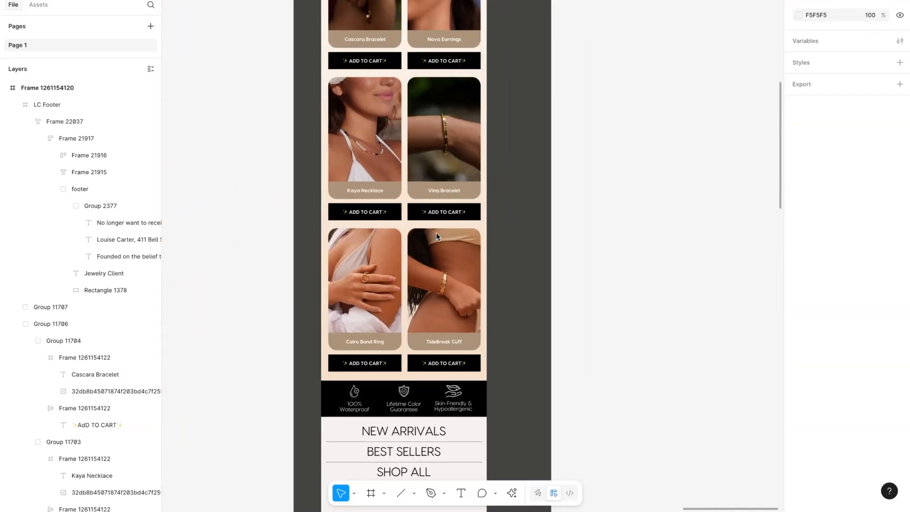
scroll(437, 233, up, 5)
scroll(437, 232, left, 2)
scroll(437, 232, down, 3)
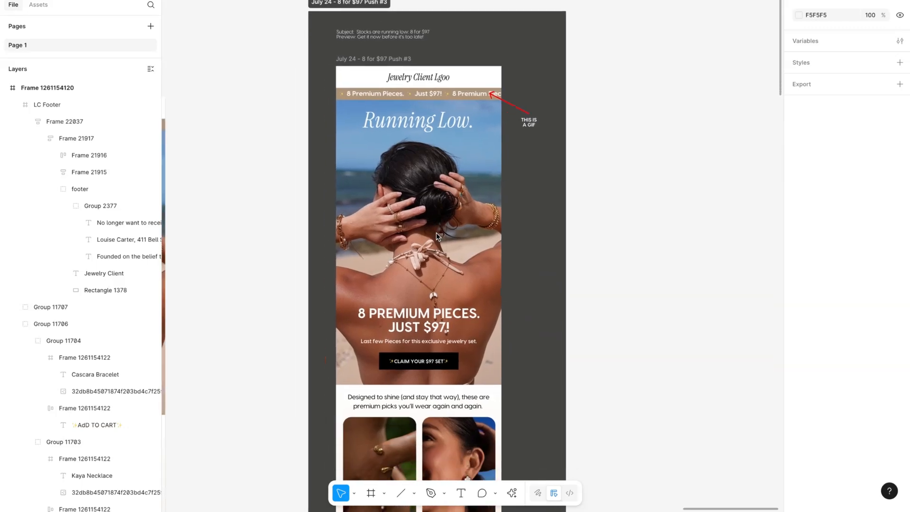
right_click(436, 232)
click(619, 150)
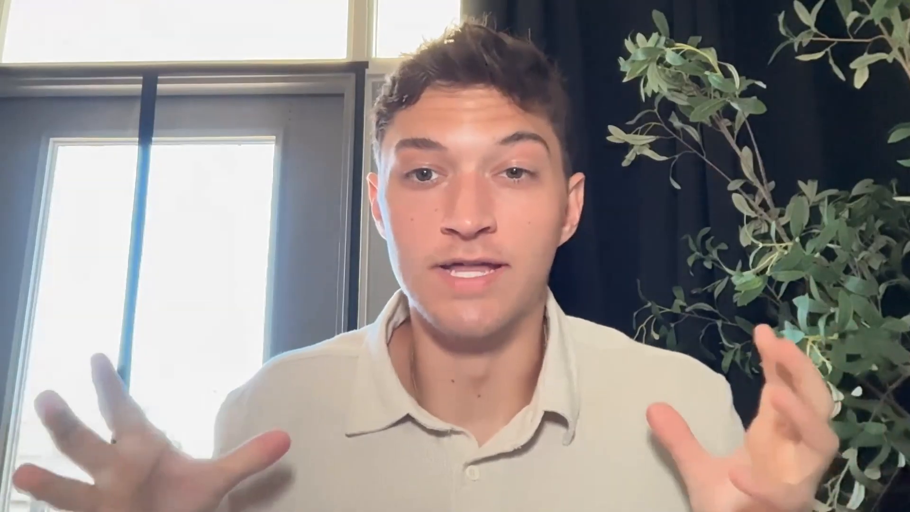